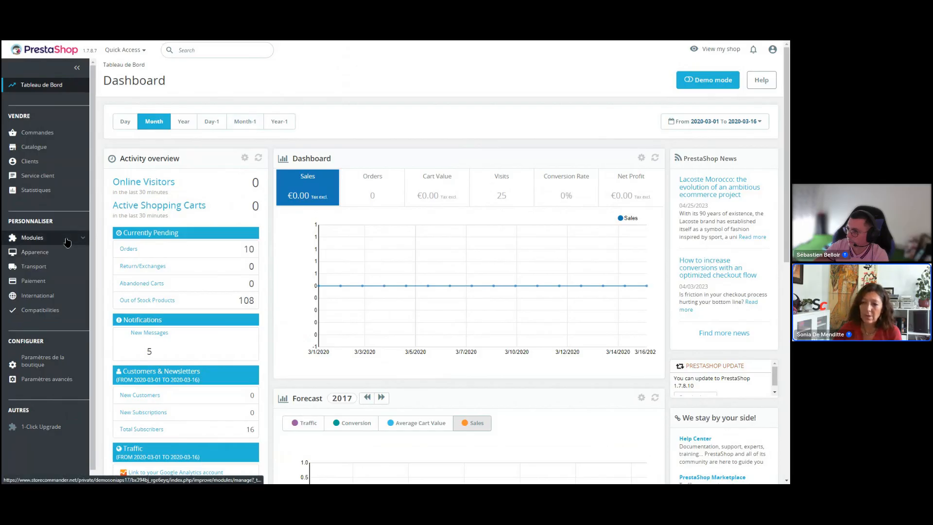
# Step: Open Store Commander from the Modules section and display the new products category
pyautogui.moveTo(67, 240)
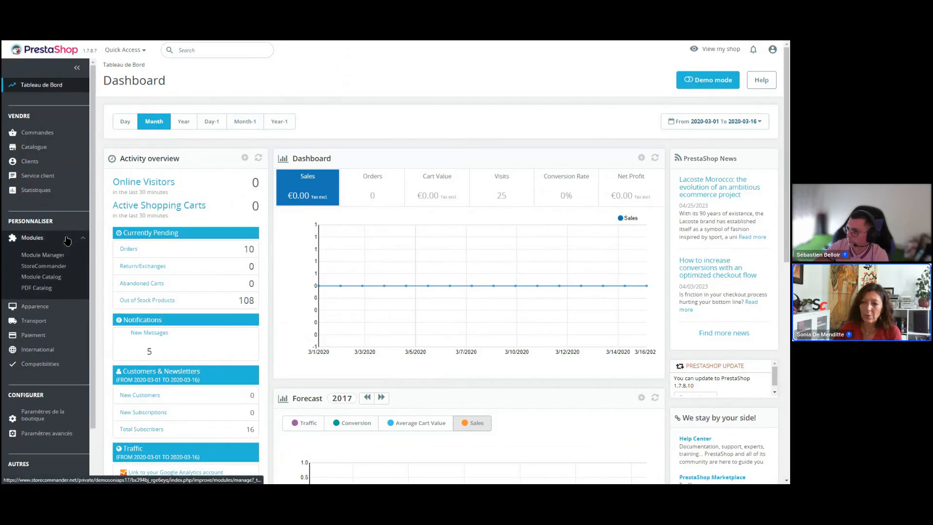
pyautogui.click(43, 267)
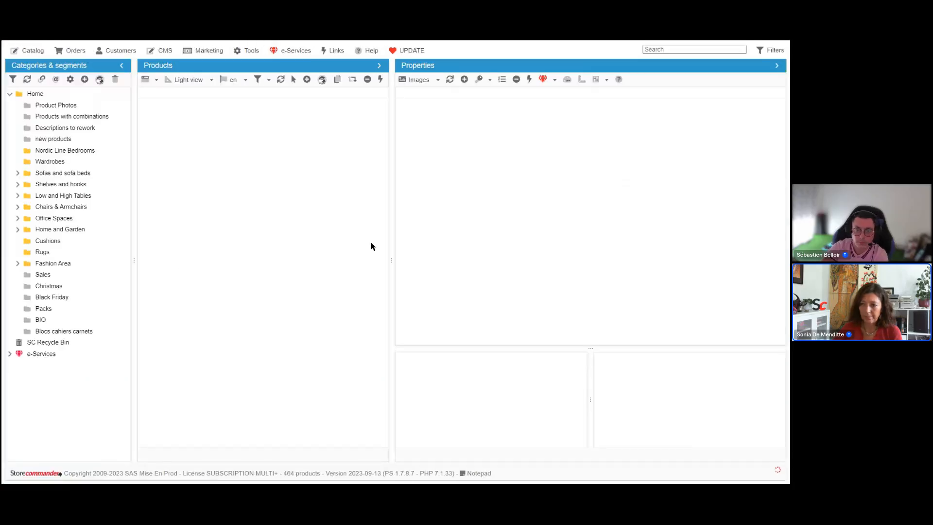
pyautogui.click(62, 141)
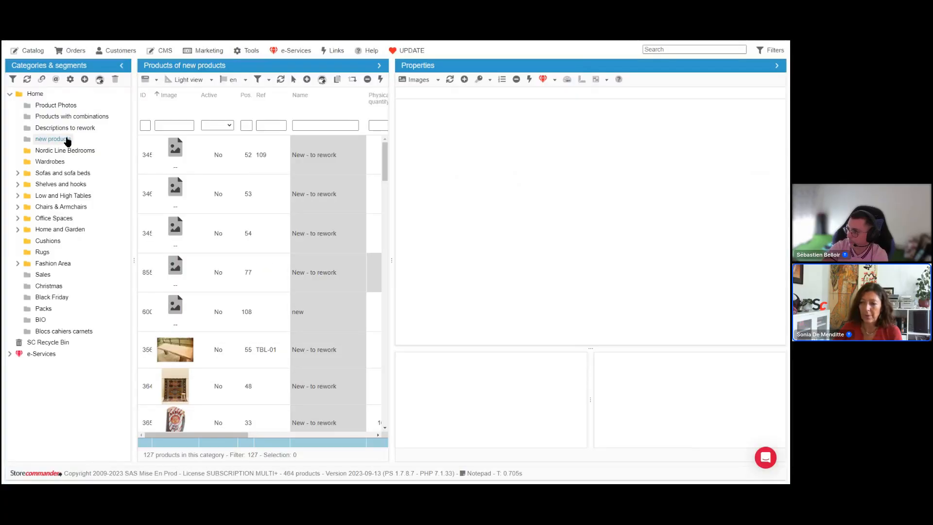
# Step: Select the first 'New - to rework' product and open, then close, the image upload window
pyautogui.click(305, 155)
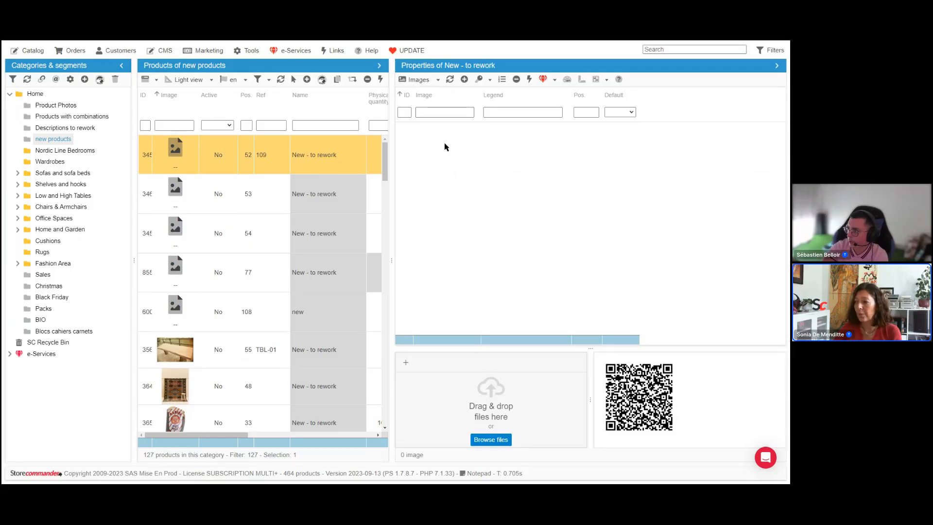
pyautogui.click(465, 79)
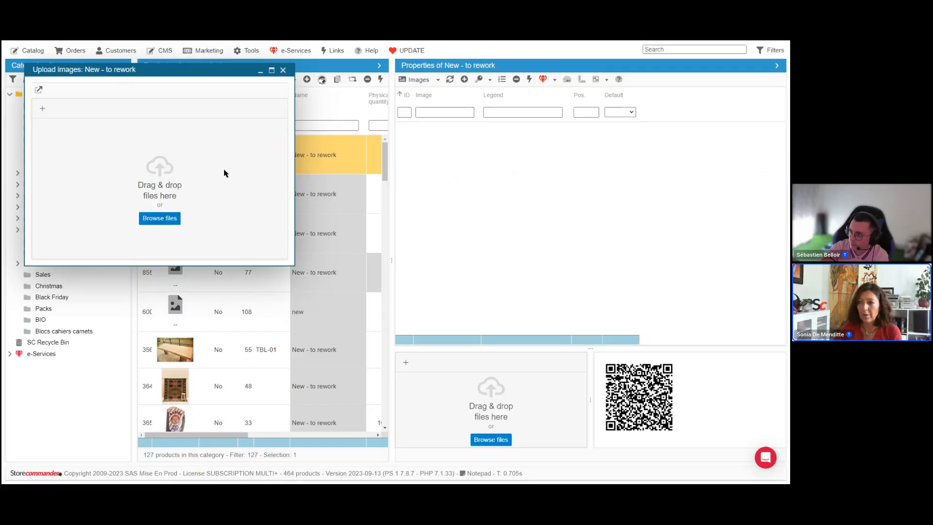
pyautogui.click(284, 70)
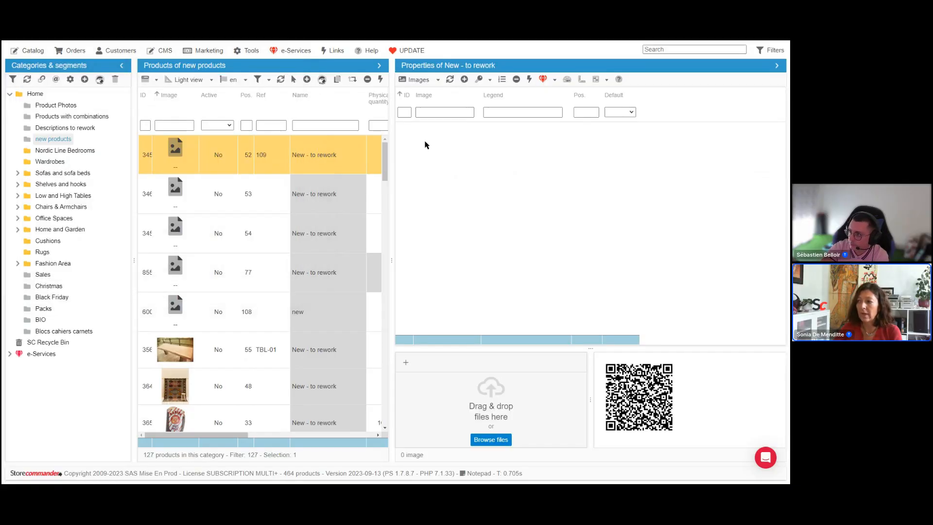
# Step: Upload the weil.jpg image from the file explorer to the selected product
pyautogui.moveTo(508, 346); pyautogui.dragTo(512, 293)
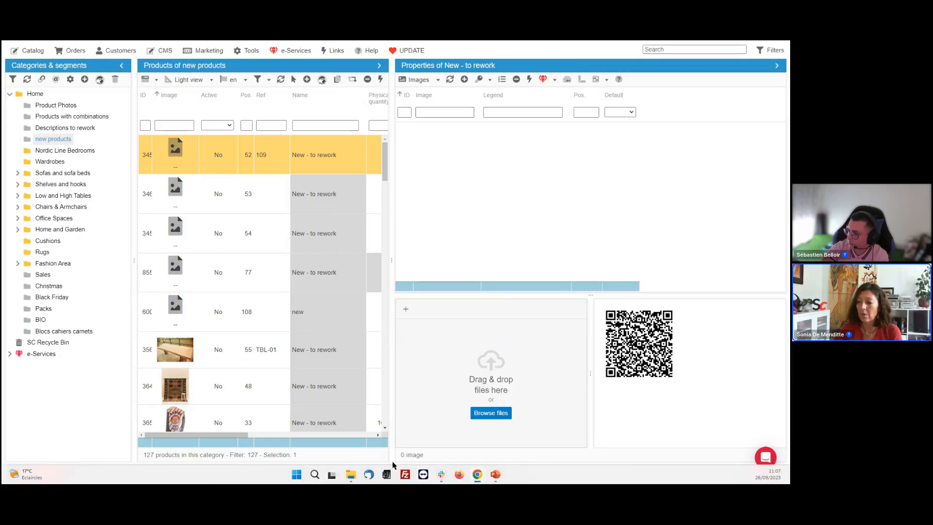
pyautogui.moveTo(351, 477)
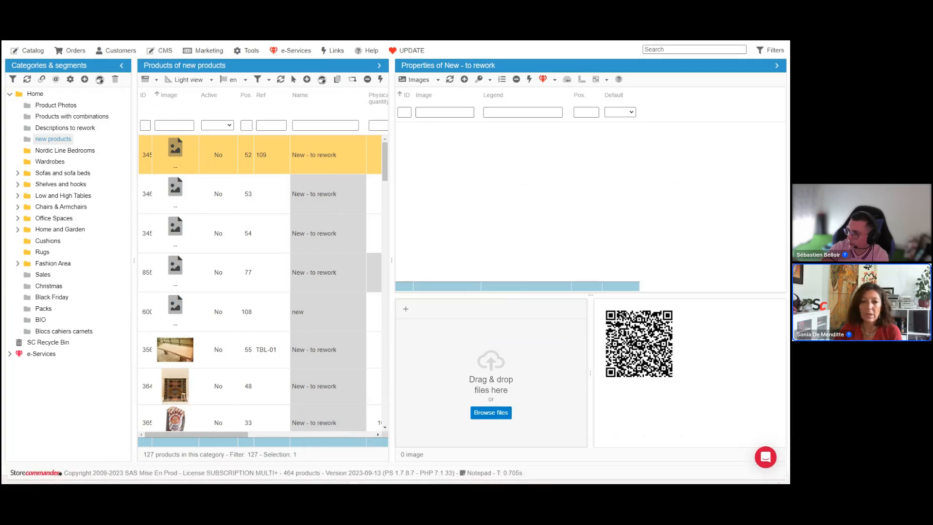
pyautogui.moveTo(2, 235); pyautogui.dragTo(66, 215)
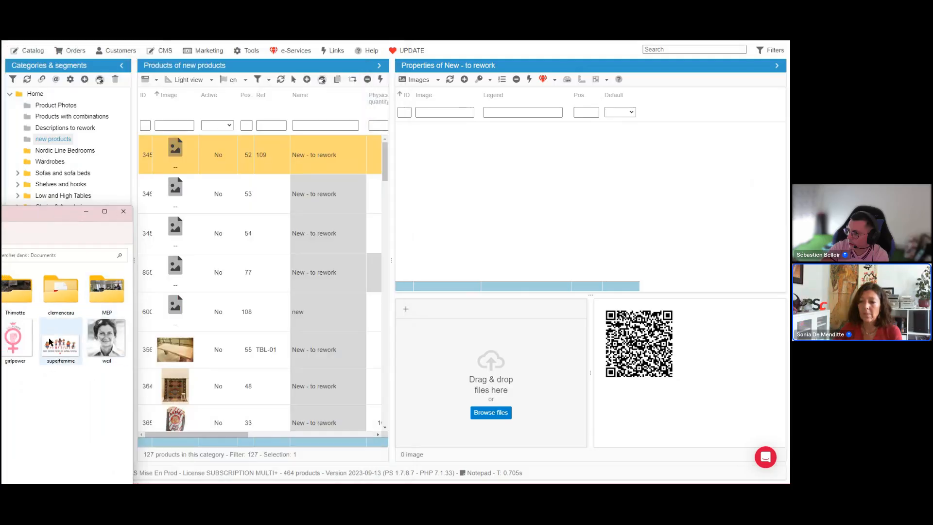
pyautogui.moveTo(106, 340); pyautogui.dragTo(434, 354)
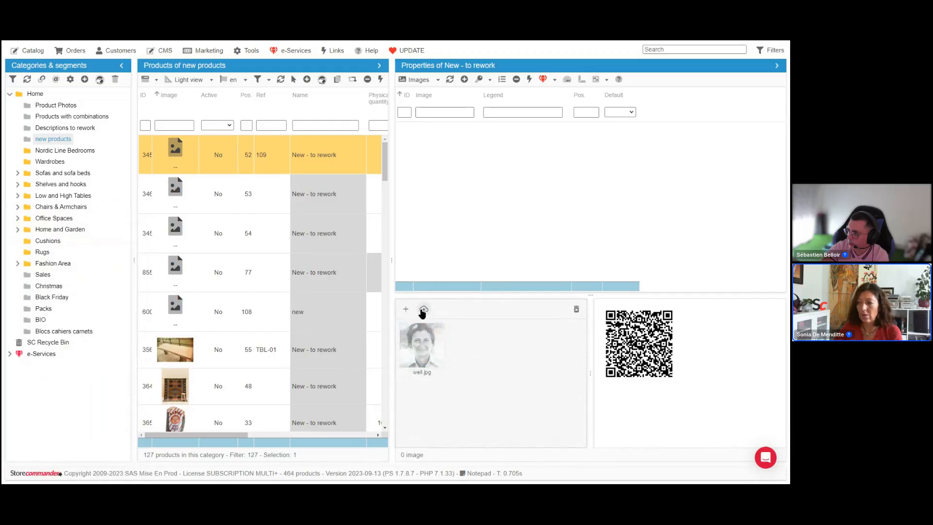
pyautogui.click(423, 311)
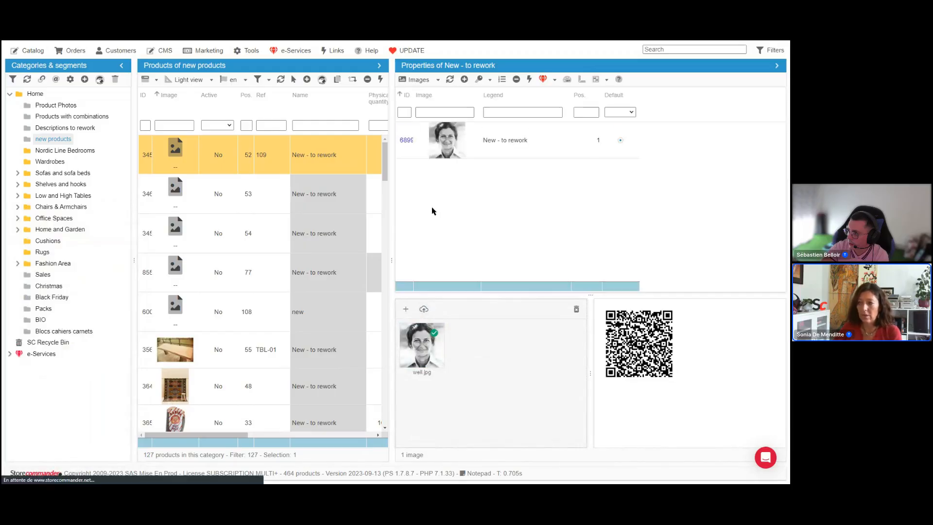
# Step: Reload the new products category, select the first product and upload leaf.jpg to it
pyautogui.click(61, 141)
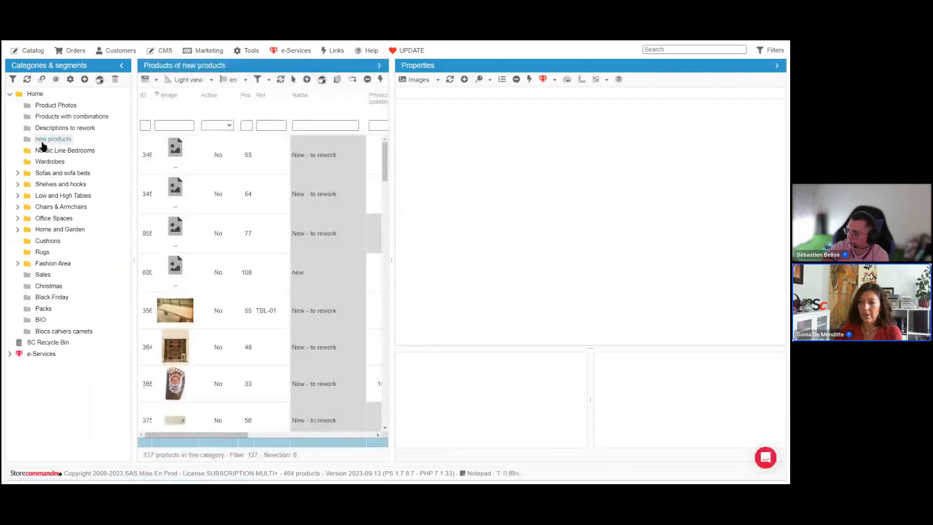
pyautogui.click(318, 163)
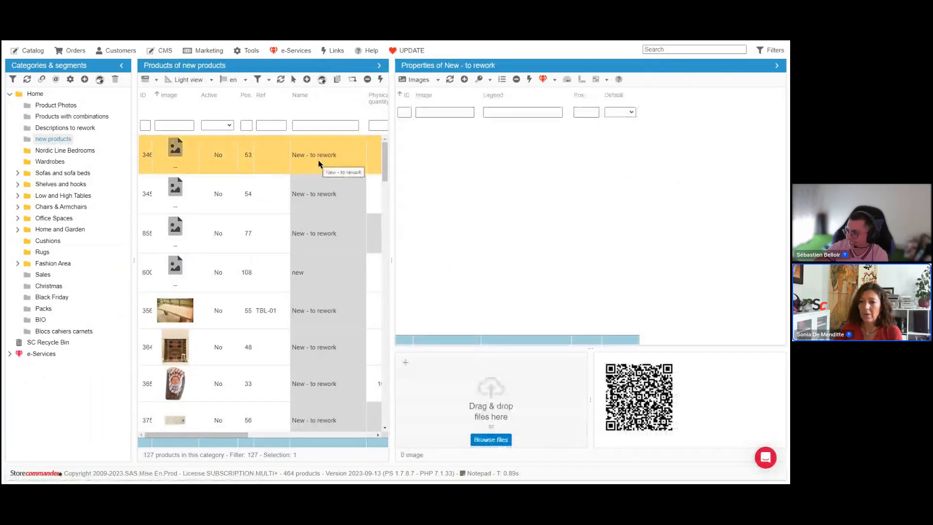
pyautogui.moveTo(5, 328); pyautogui.dragTo(447, 414)
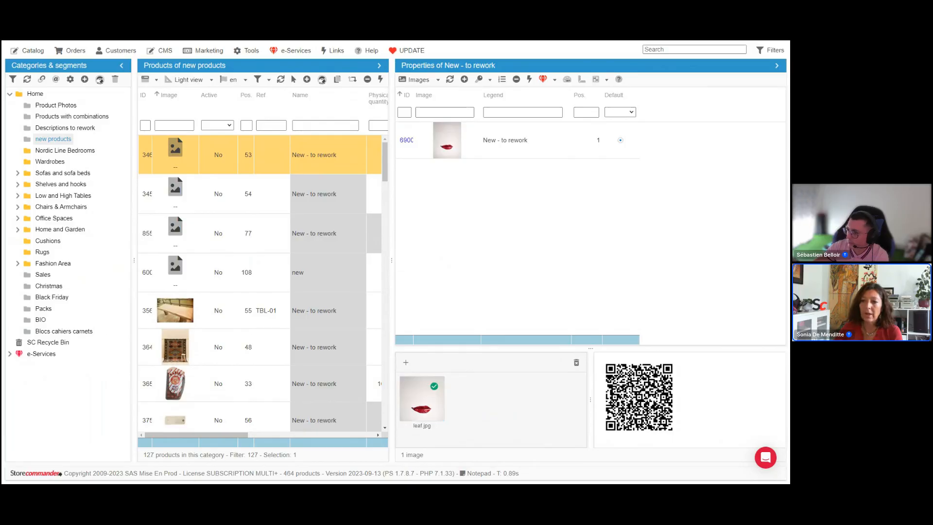
# Step: Add the weil and superfemme images to the same product as well
pyautogui.hotkey('alt', 'Tab')
pyautogui.click(43, 334)
pyautogui.keyDown('ctrl'); pyautogui.click(100, 339); pyautogui.keyUp('ctrl')
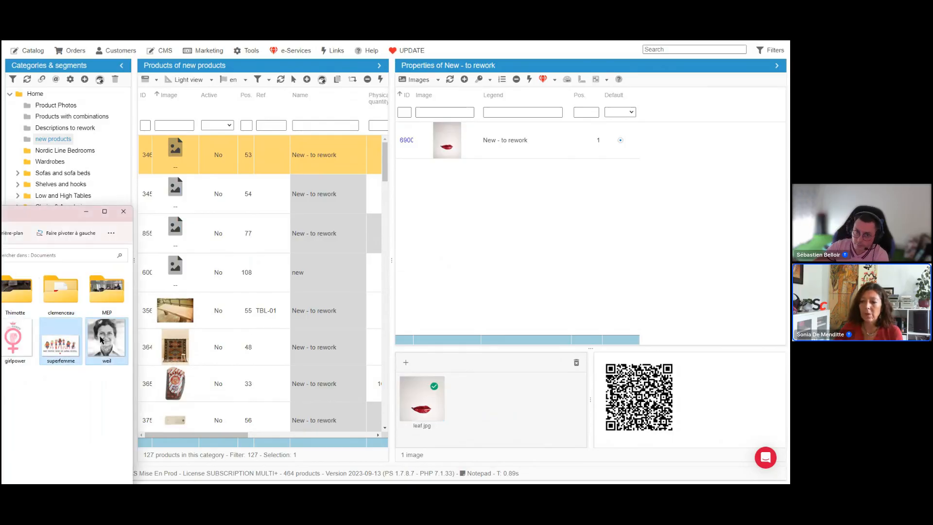
pyautogui.moveTo(100, 339); pyautogui.dragTo(476, 410)
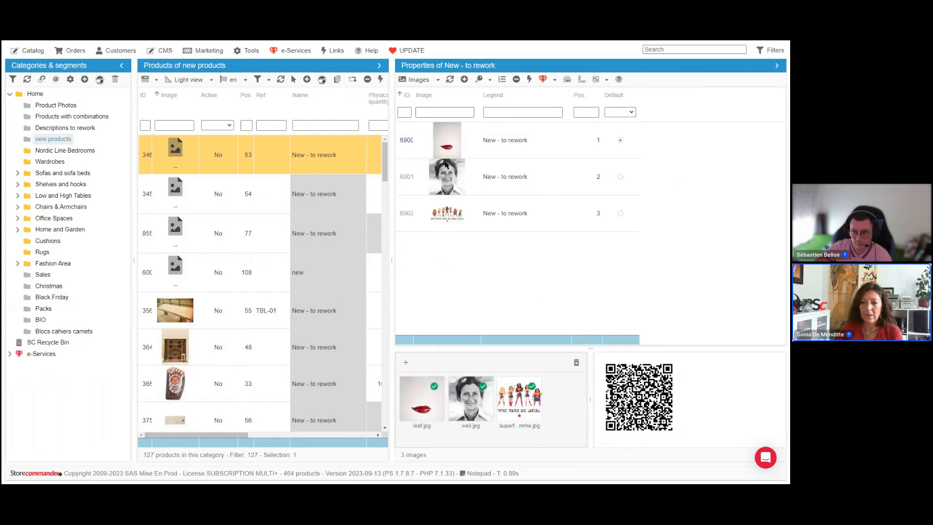
# Step: Select three products at once and upload weil.jpg and superfemme.jpg to all of them together
pyautogui.hotkey('alt', 'Tab')
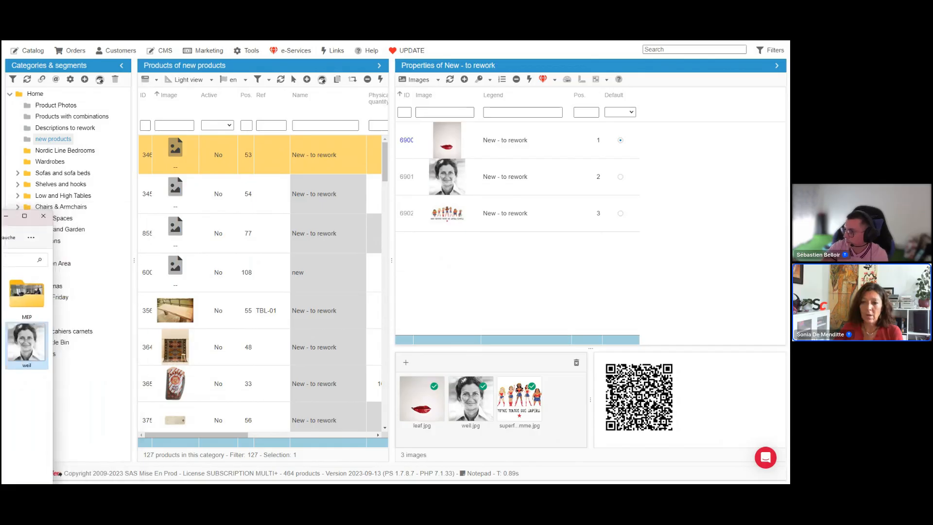
pyautogui.hotkey('alt', 'Tab')
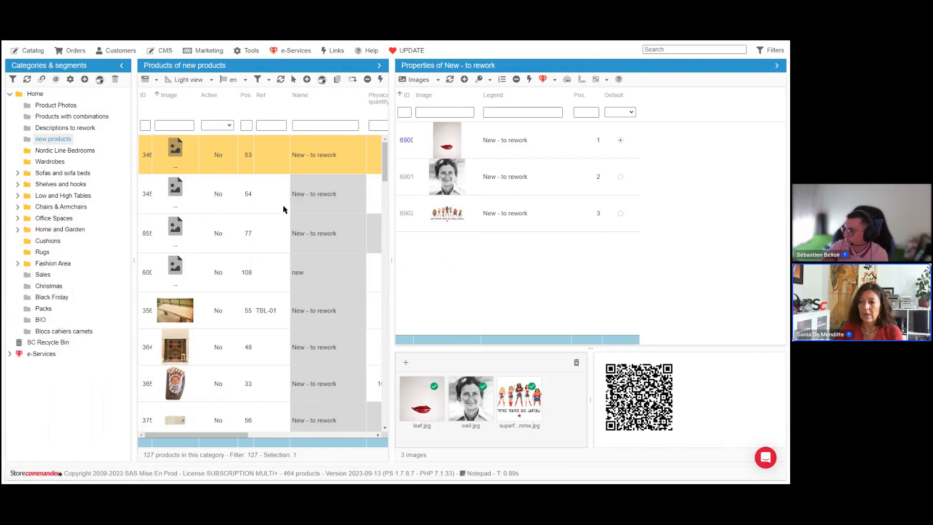
pyautogui.click(294, 200)
pyautogui.keyDown('shift'); pyautogui.click(311, 271); pyautogui.keyUp('shift')
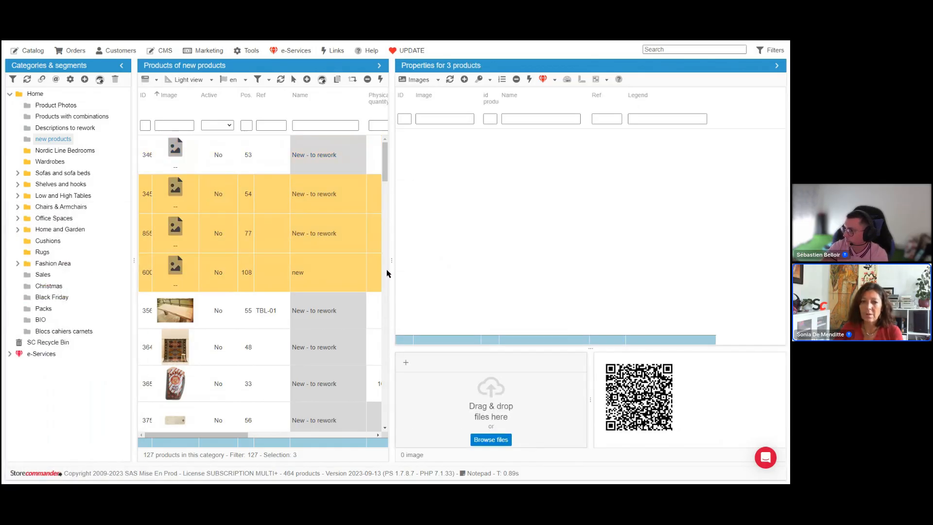
pyautogui.moveTo(97, 388); pyautogui.dragTo(474, 412)
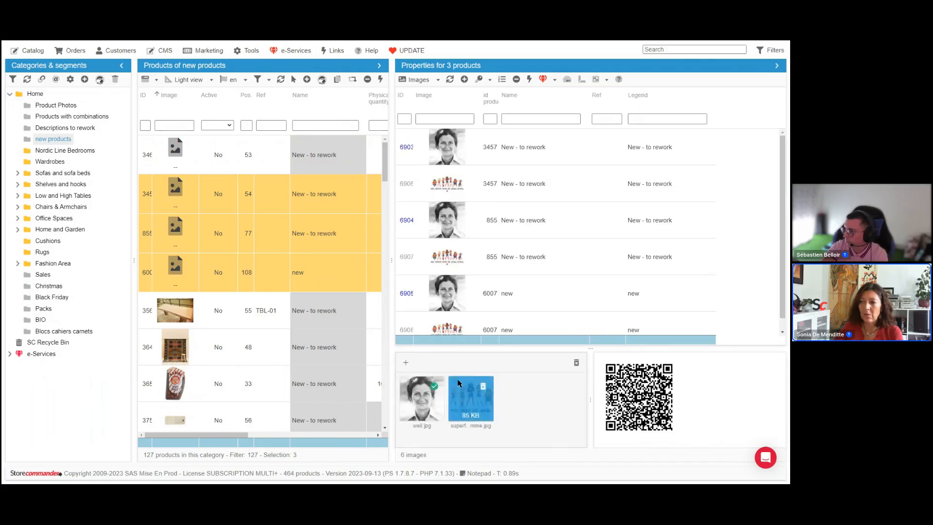
# Step: Inspect the images attached to each of the three products one by one
pyautogui.click(342, 200)
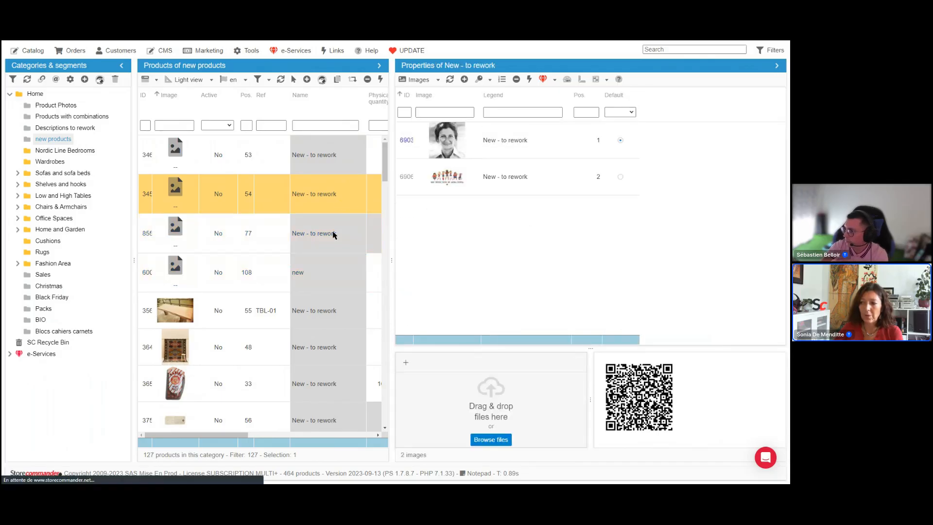
pyautogui.click(333, 233)
pyautogui.click(332, 271)
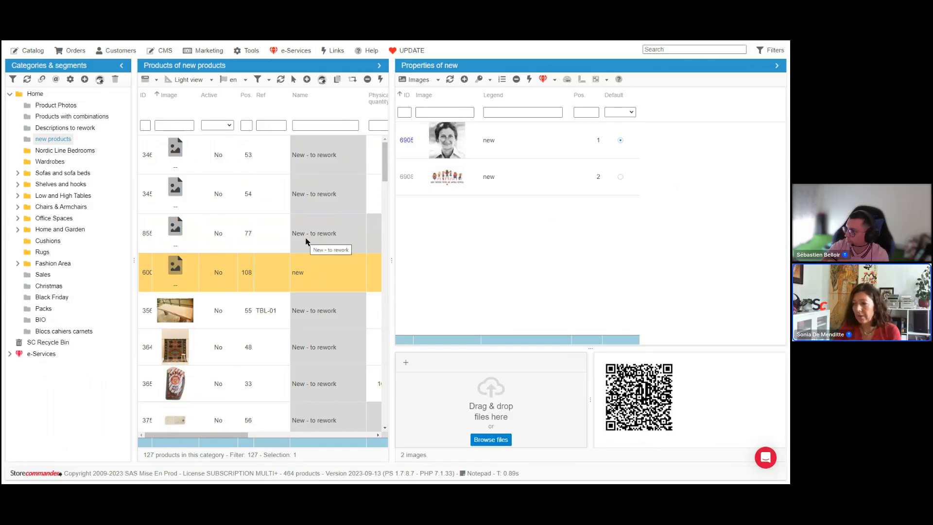
pyautogui.click(307, 242)
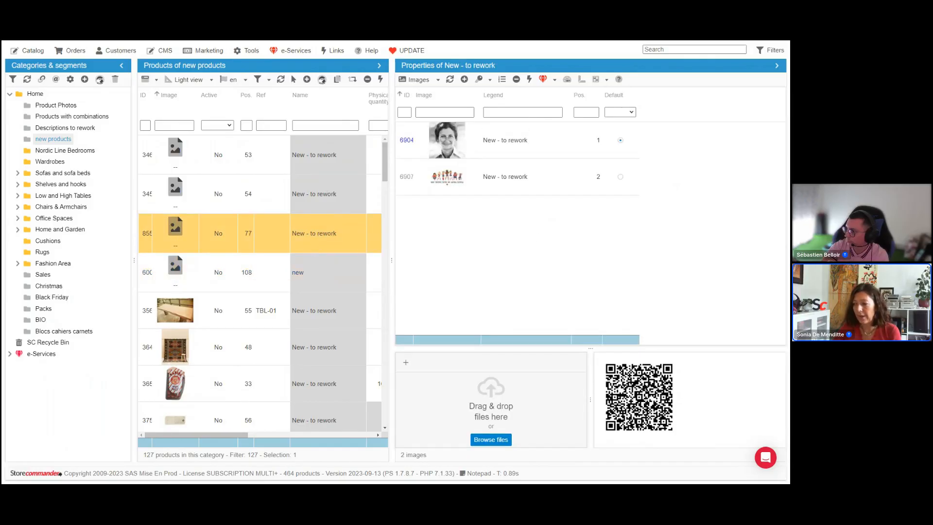
pyautogui.moveTo(639, 348); pyautogui.dragTo(639, 318)
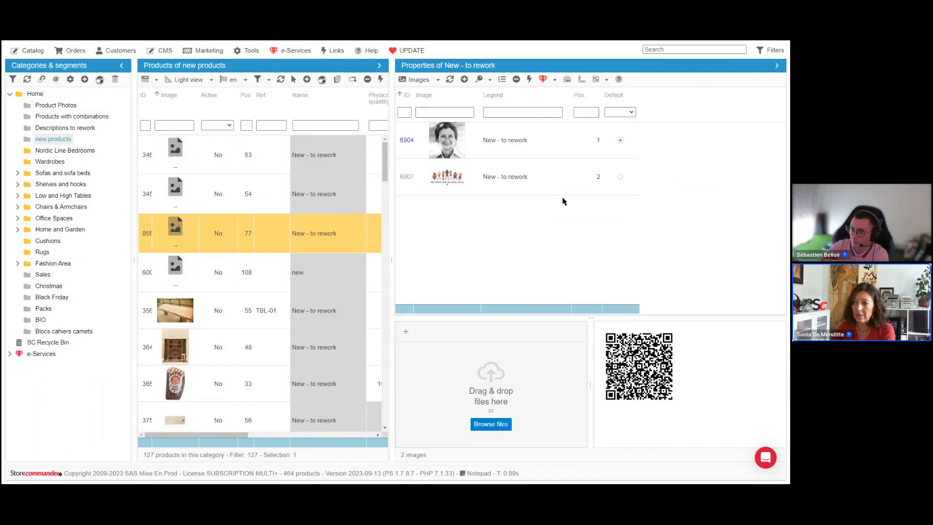
pyautogui.click(522, 145)
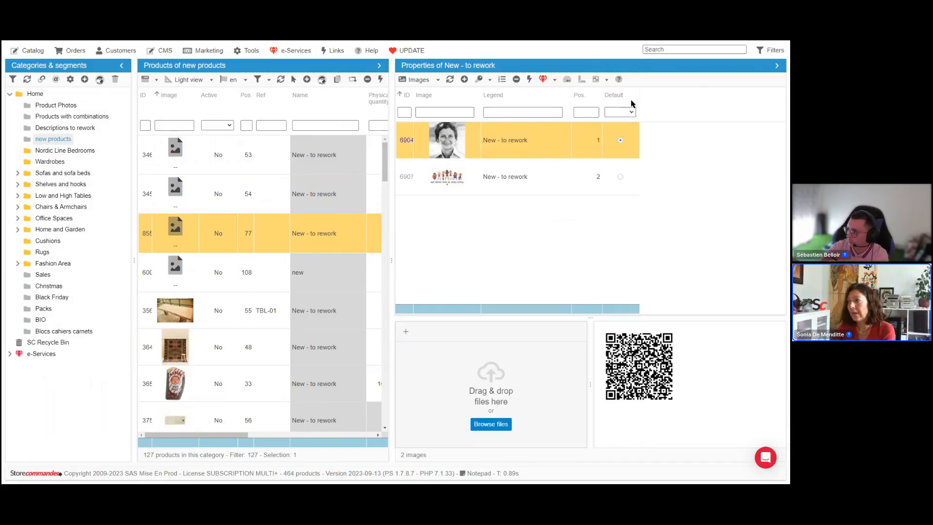
# Step: Open the first product's images and set the weil image as its default cover
pyautogui.click(337, 156)
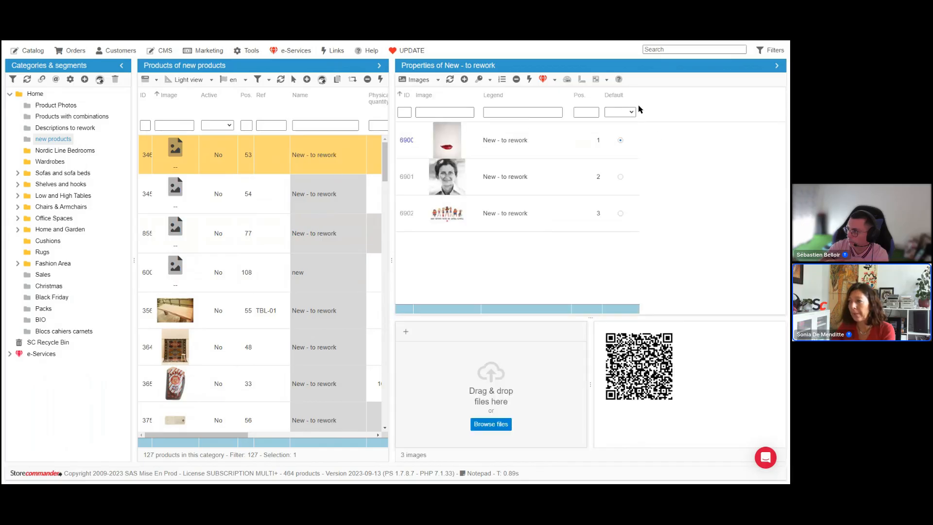
pyautogui.moveTo(637, 99); pyautogui.dragTo(676, 103)
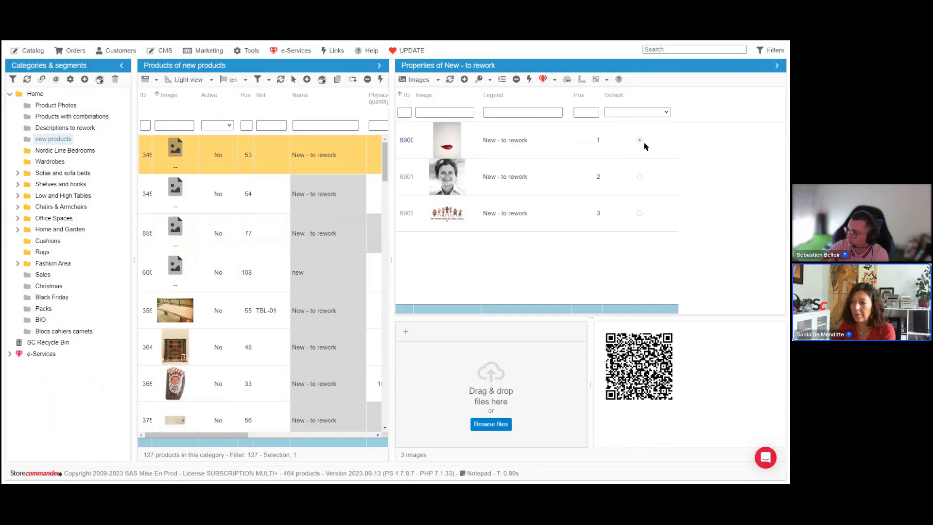
pyautogui.click(512, 143)
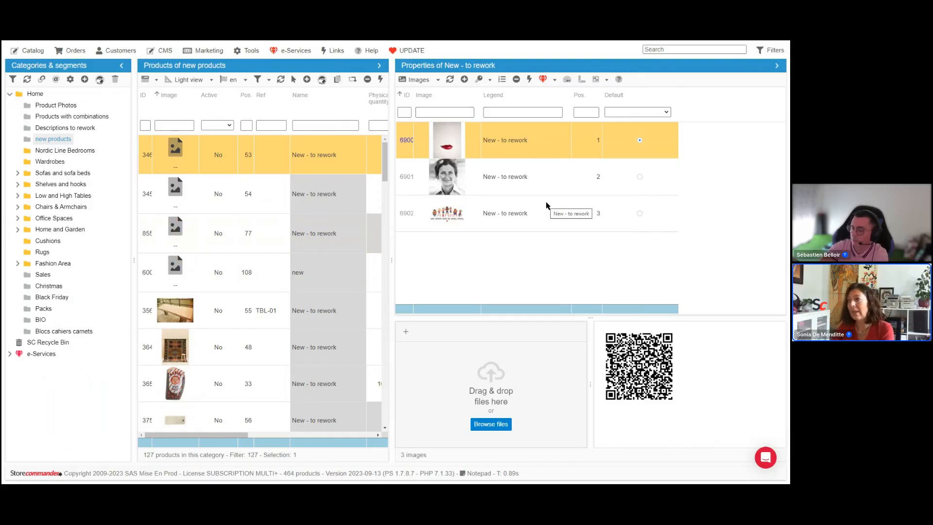
pyautogui.click(639, 177)
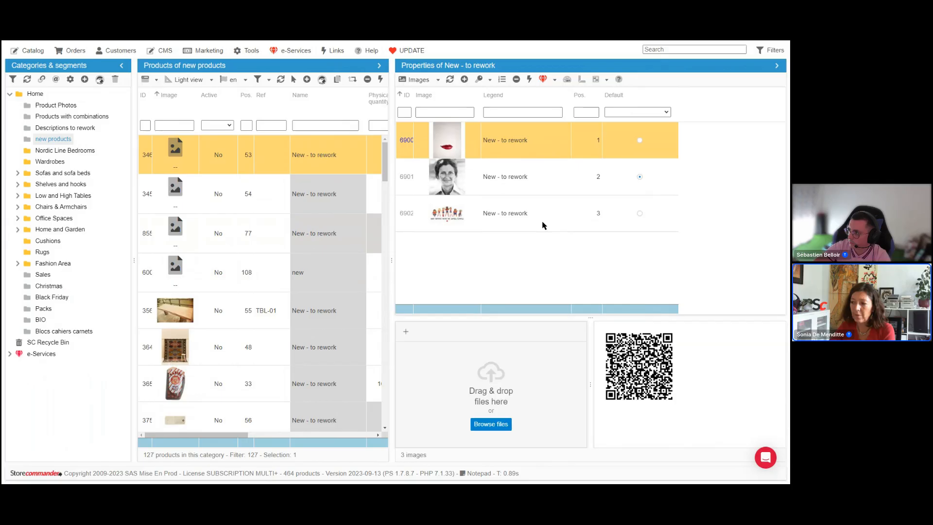
# Step: Reorder the product's images so the weil image is in first position, and show the image width and height columns
pyautogui.moveTo(521, 226); pyautogui.dragTo(527, 142)
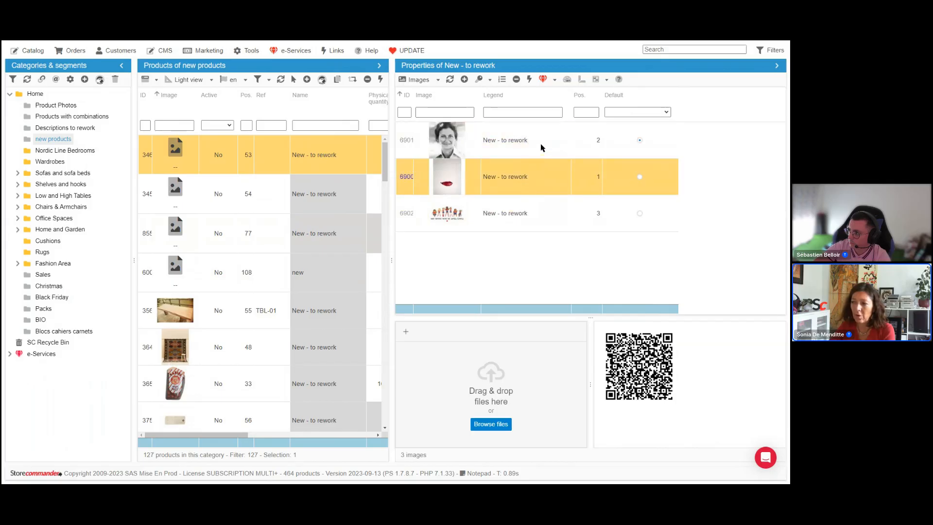
pyautogui.moveTo(535, 177); pyautogui.dragTo(538, 215)
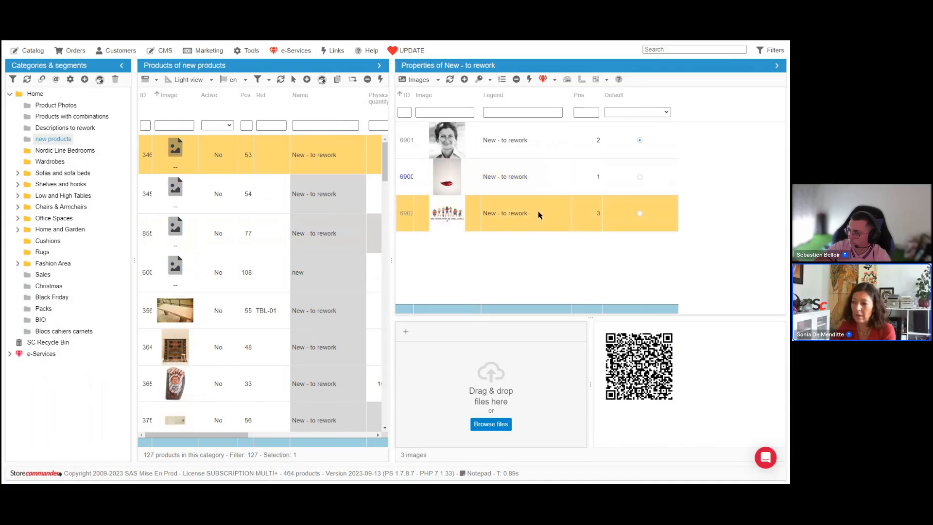
pyautogui.click(599, 178)
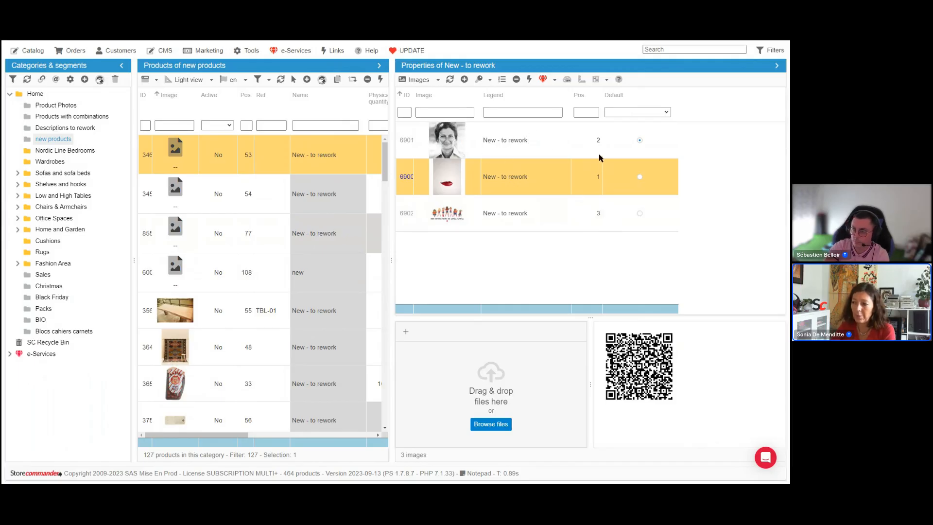
pyautogui.click(503, 82)
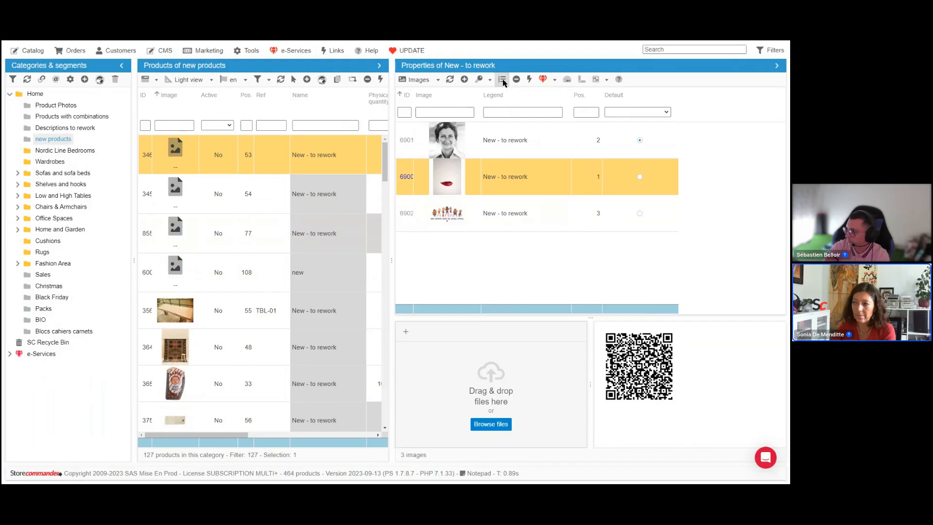
pyautogui.click(552, 152)
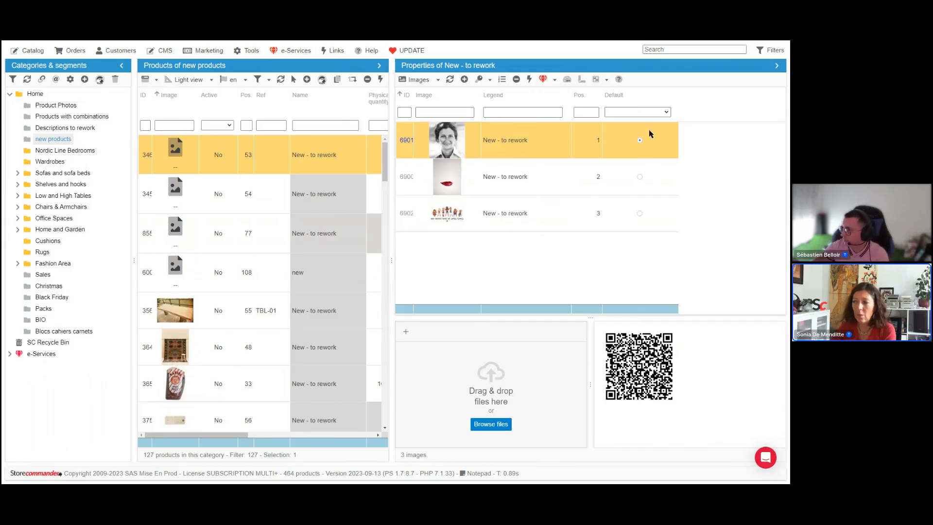
pyautogui.click(582, 81)
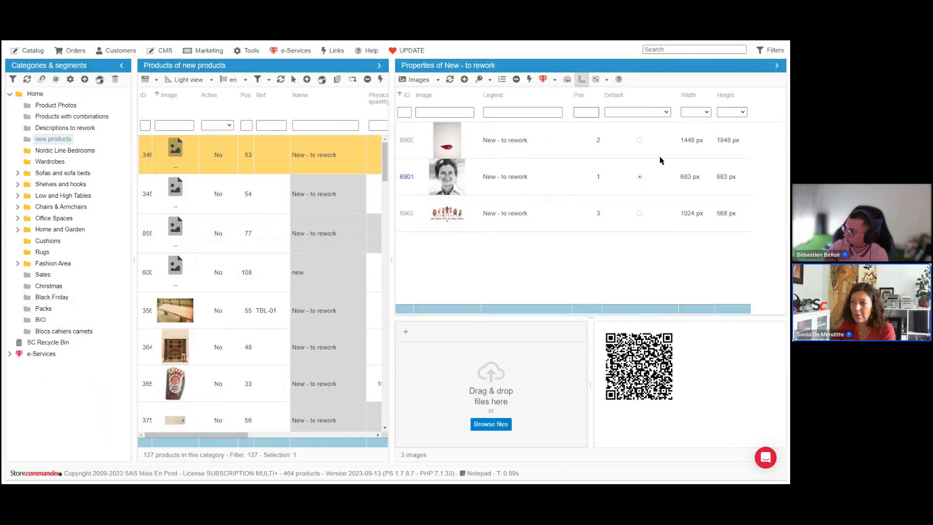
# Step: Open the product's lips image at full size
pyautogui.click(702, 153)
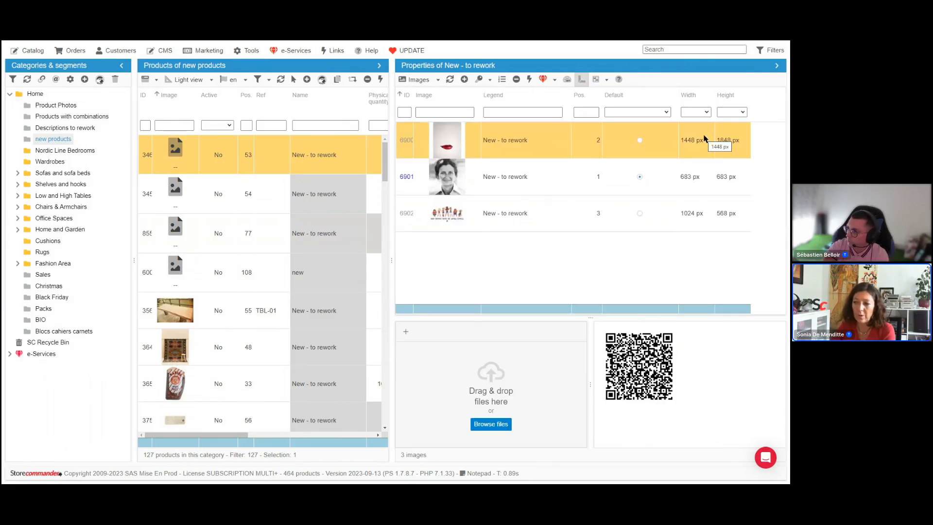
pyautogui.click(449, 143)
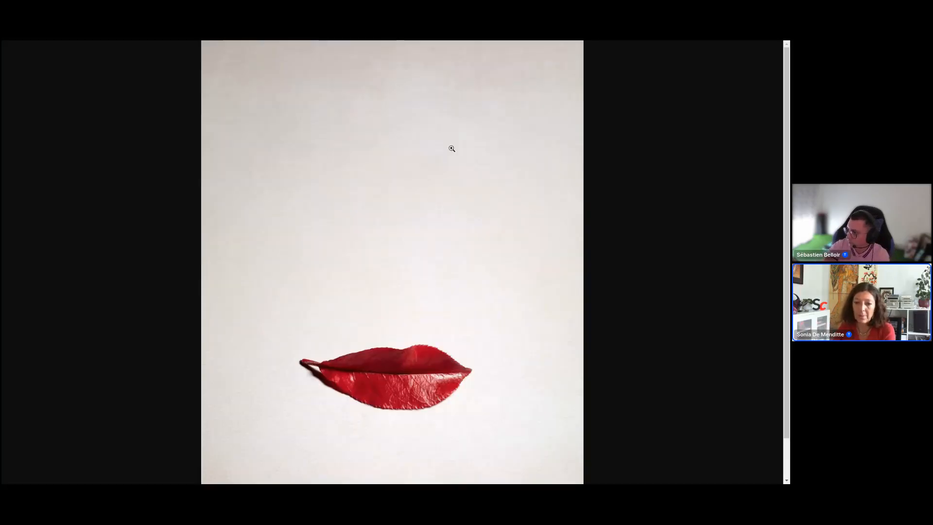
pyautogui.rightClick(452, 148)
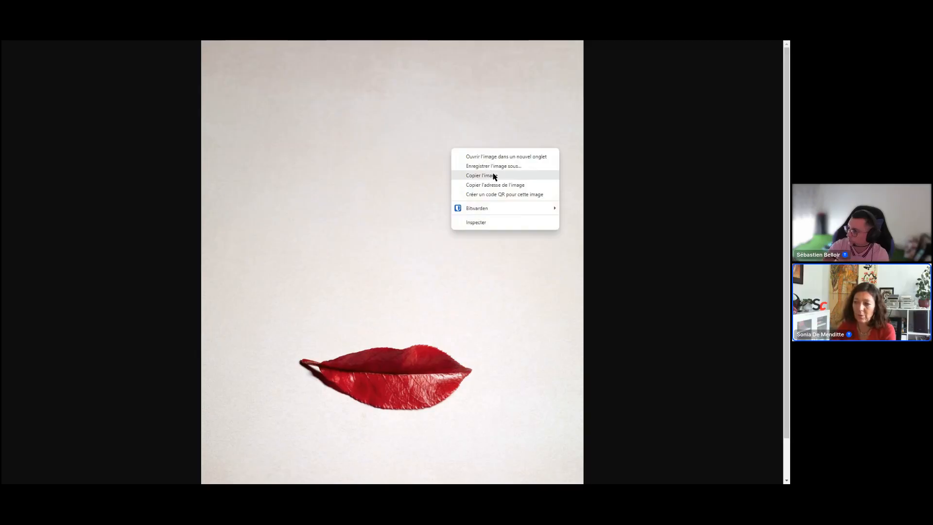
pyautogui.click(625, 166)
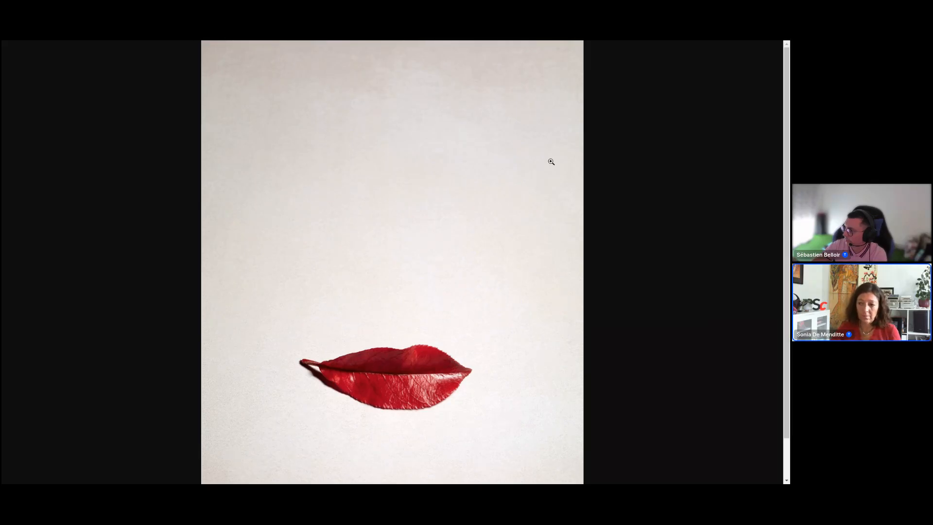
pyautogui.hotkey('alt', 'Tab')
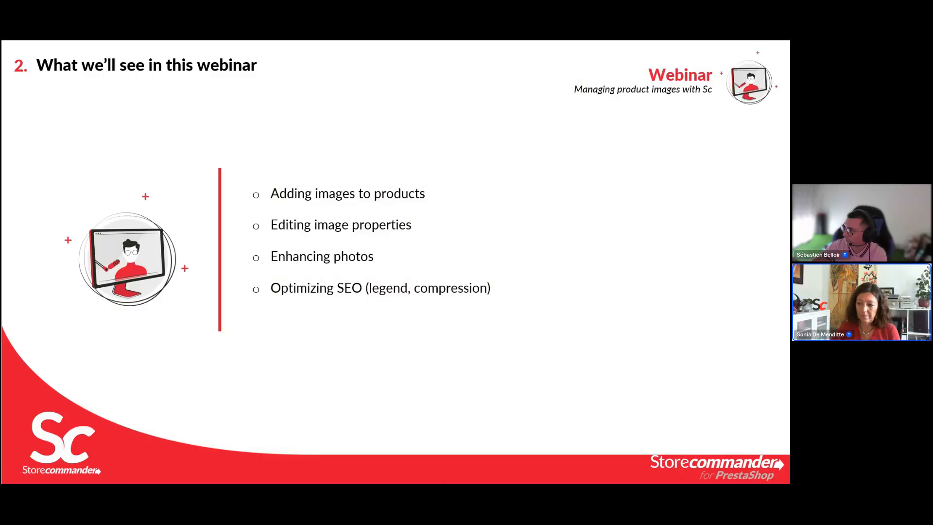
pyautogui.moveTo(452, 480)
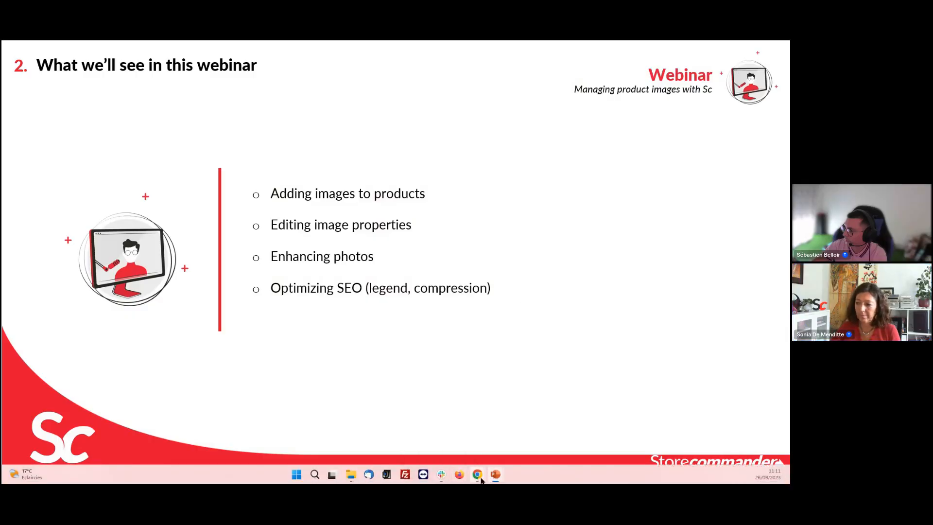
pyautogui.click(391, 425)
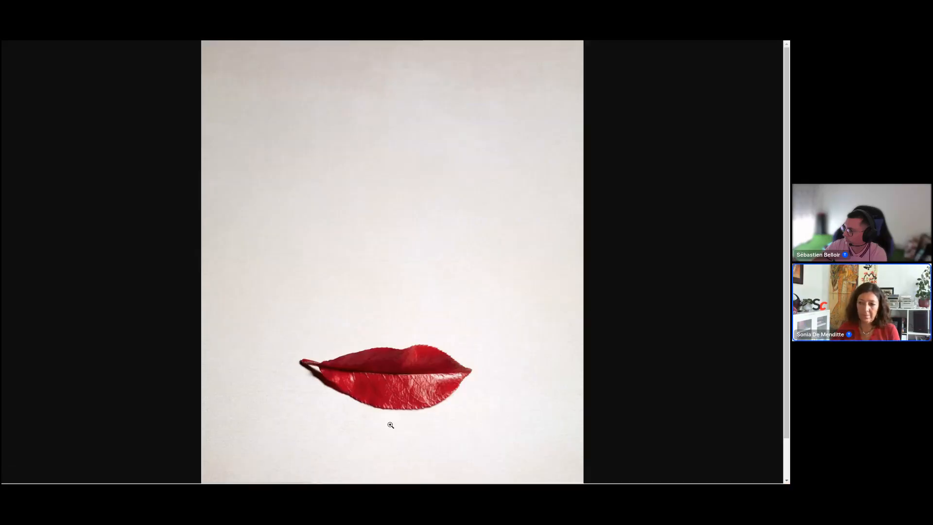
pyautogui.hotkey('alt', 'Tab')
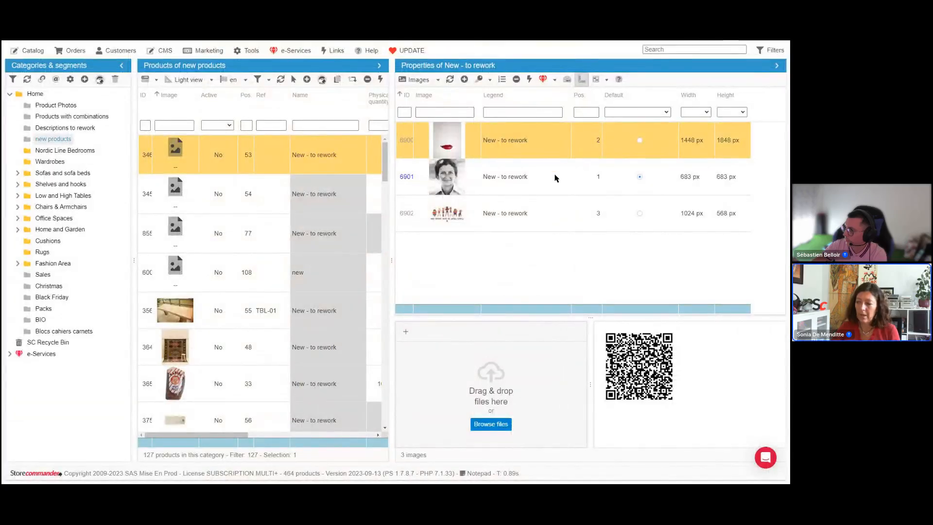
# Step: Select the weil image row, view the lips image at full size again and return to the image list
pyautogui.click(556, 177)
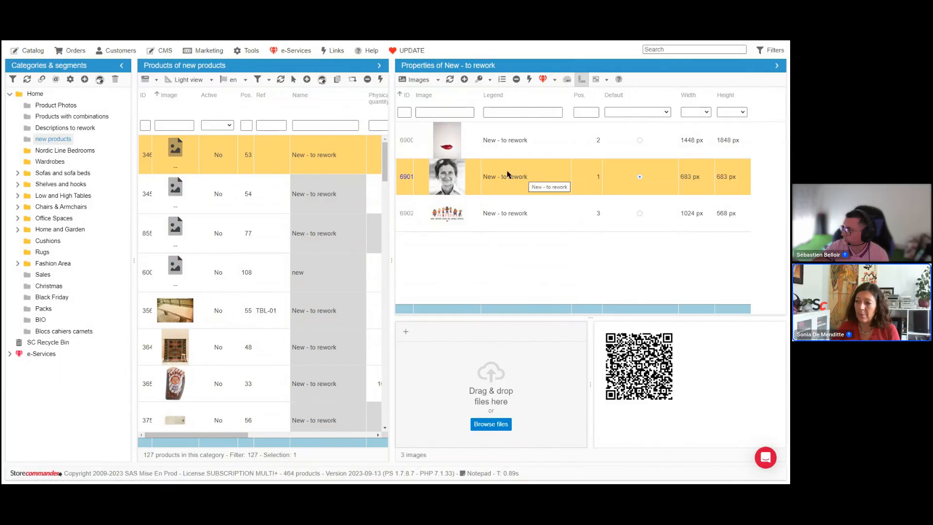
pyautogui.click(457, 149)
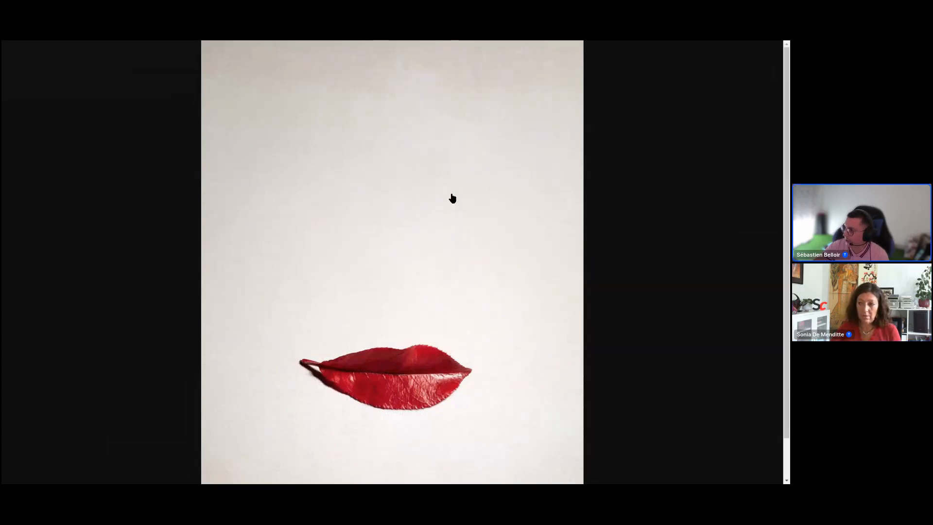
pyautogui.click(452, 198)
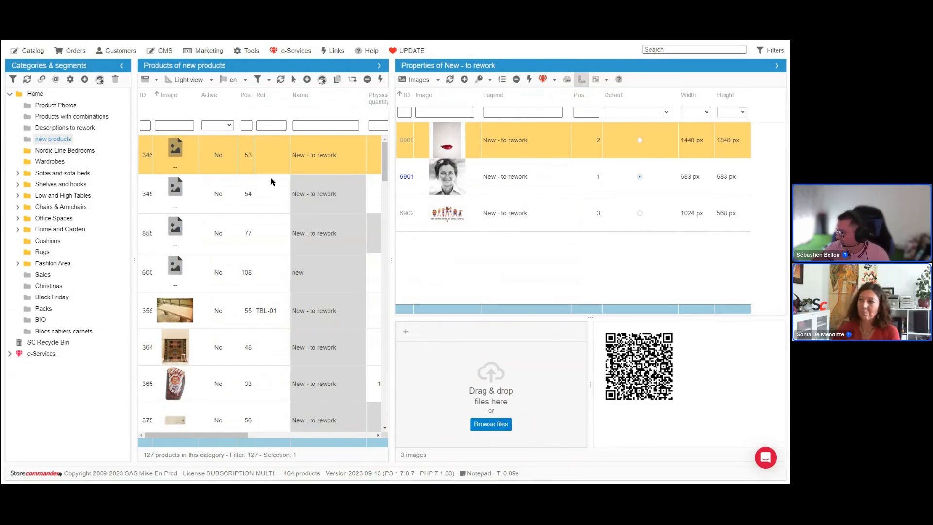
# Step: Select the Solitaire product's mug image and launch the e-Services cut-out for the selected image
pyautogui.click(582, 81)
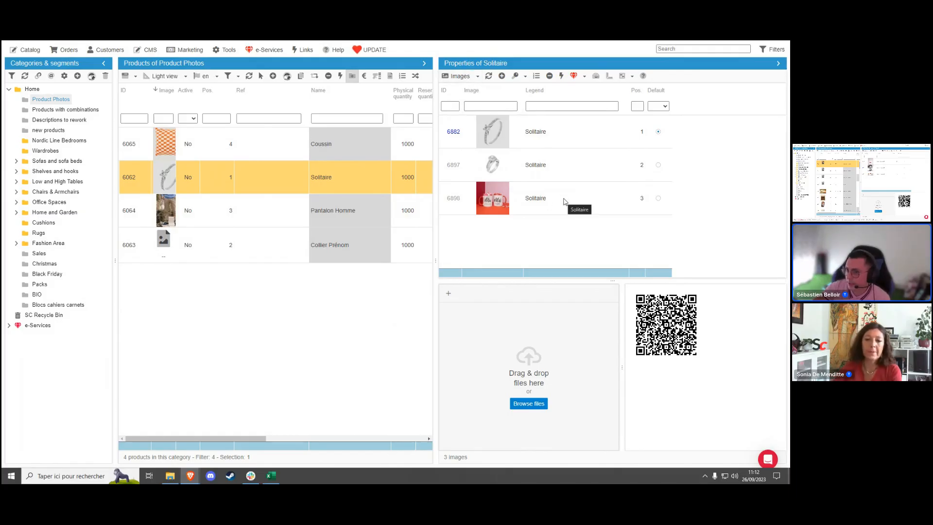
pyautogui.click(565, 201)
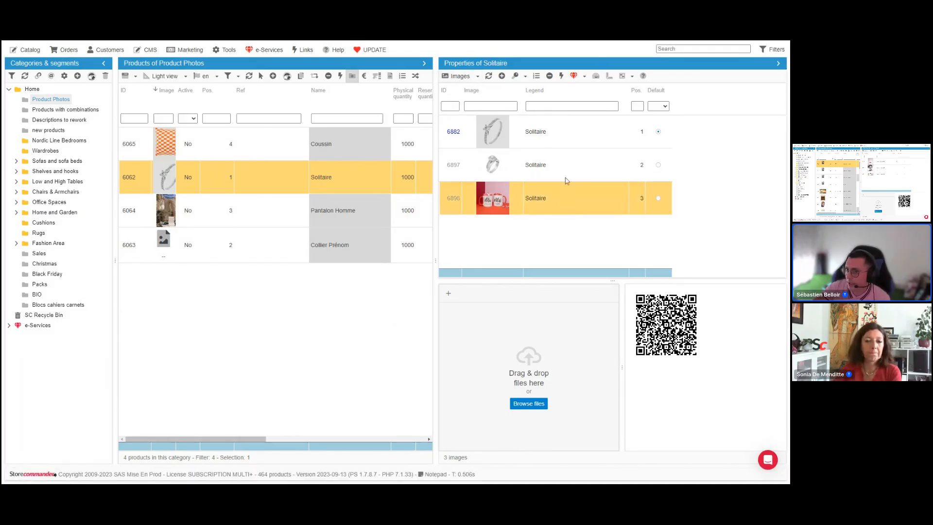
pyautogui.click(576, 77)
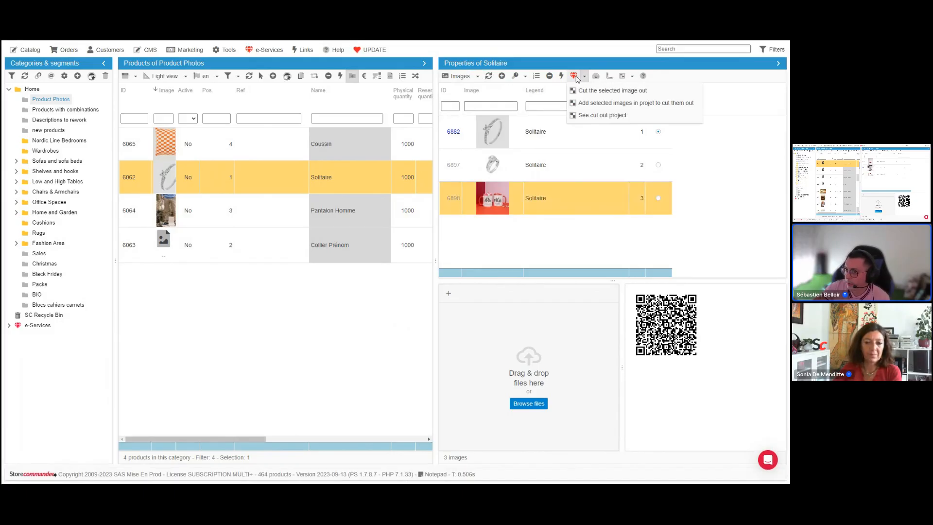
pyautogui.click(623, 92)
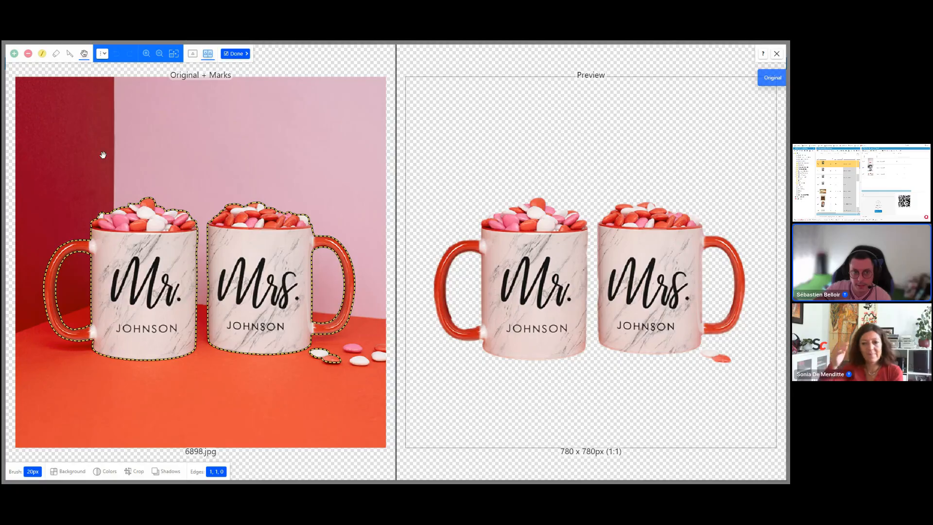
# Step: Mark the loose candy beside the mugs as background to remove, then give the cut-out a light peach solid background
pyautogui.click(28, 54)
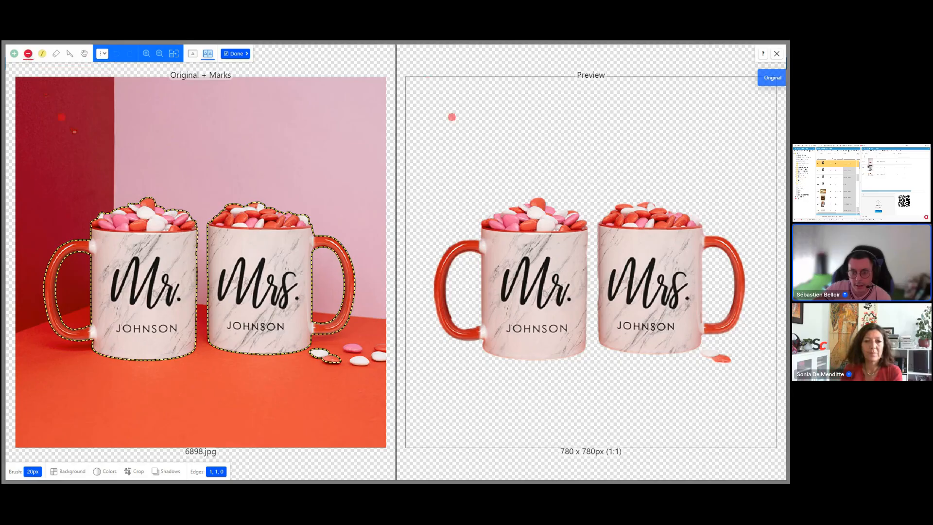
pyautogui.moveTo(318, 354); pyautogui.dragTo(334, 358)
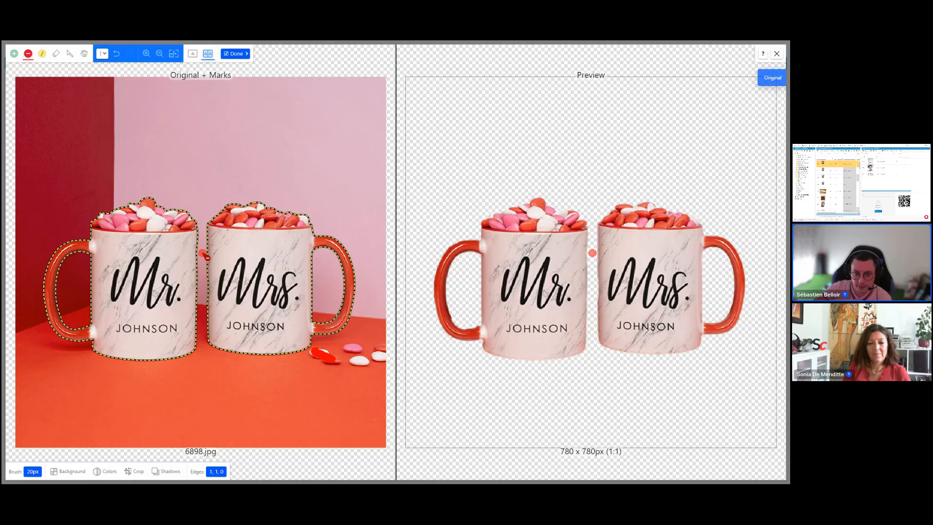
pyautogui.click(70, 471)
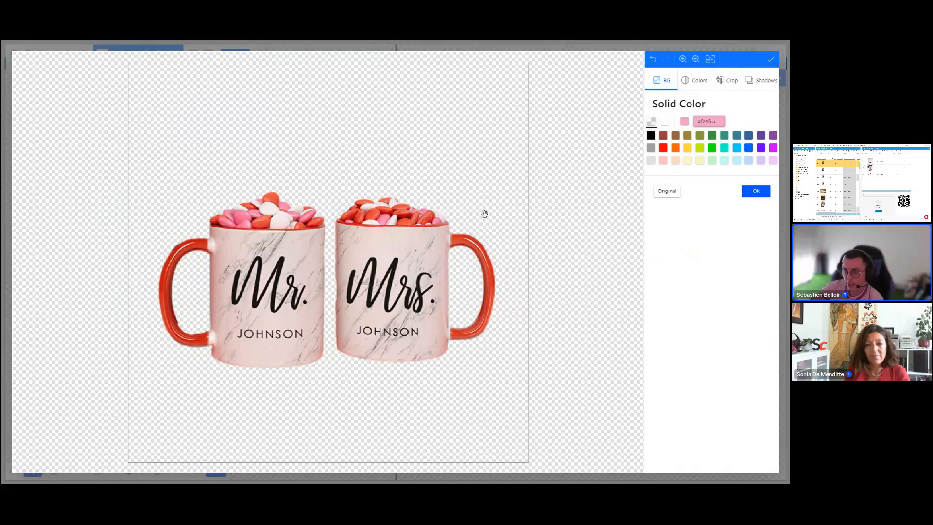
pyautogui.click(663, 162)
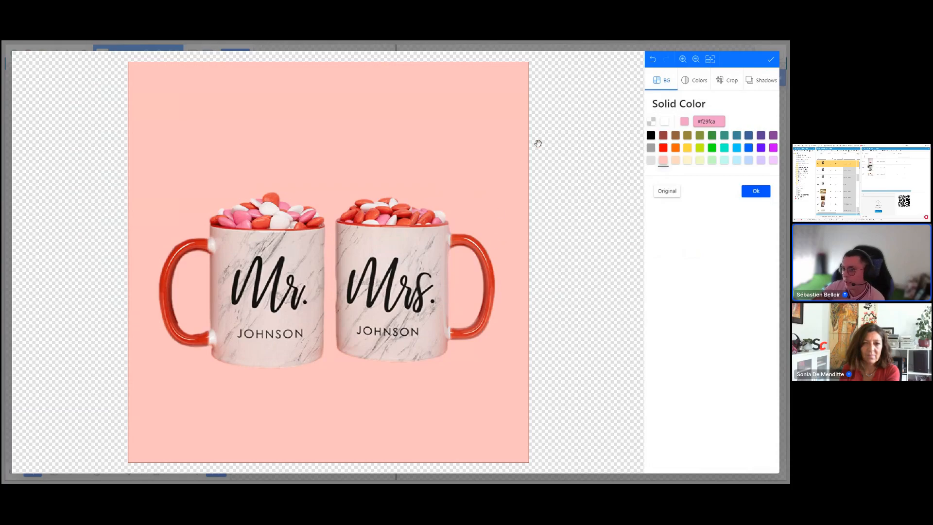
# Step: Adjust the image colours, setting shadows to +15 and brightness to +10
pyautogui.click(697, 82)
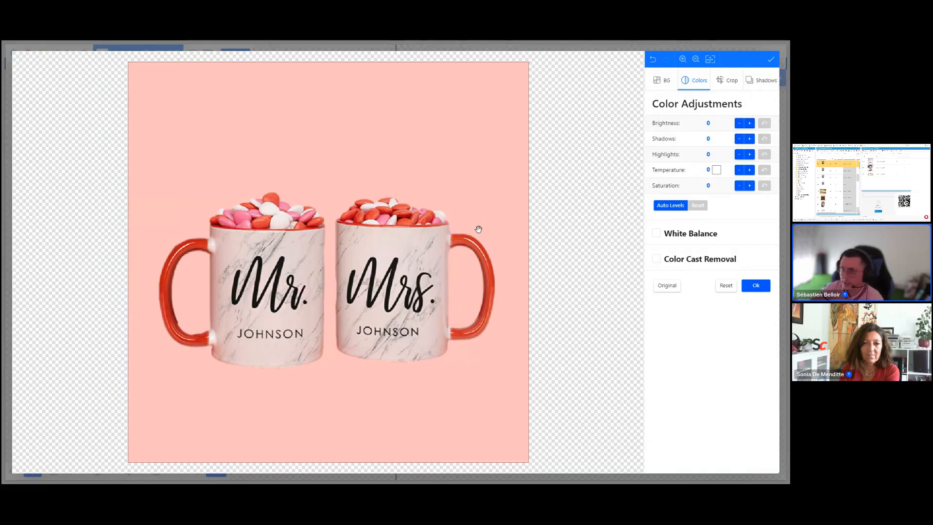
pyautogui.click(749, 139)
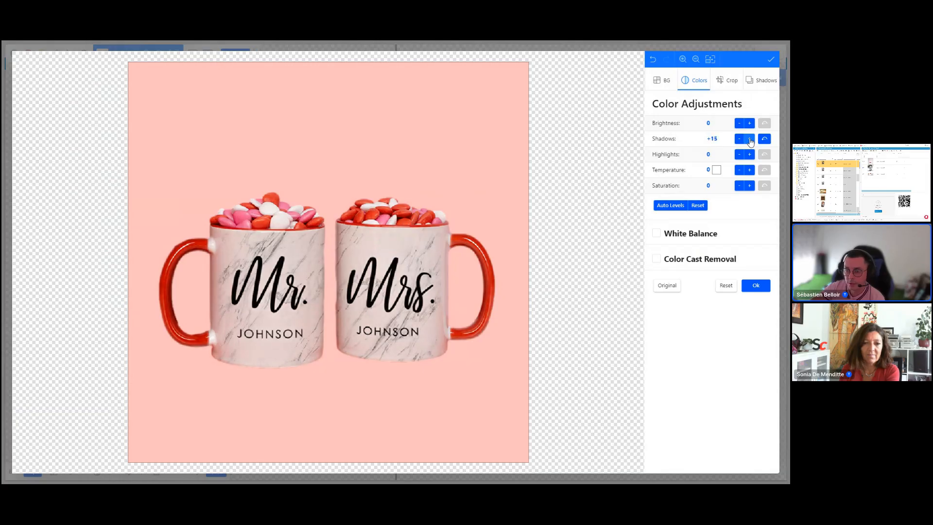
pyautogui.click(764, 139)
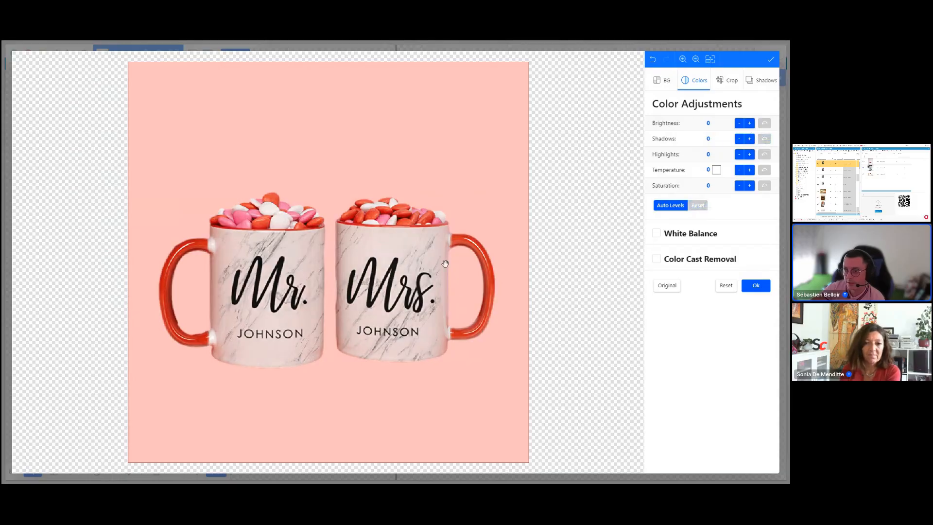
pyautogui.click(750, 140)
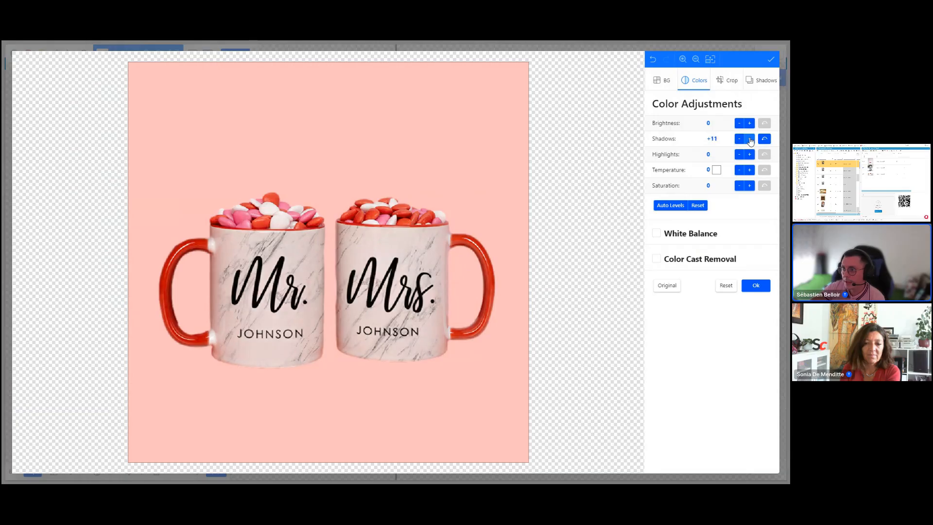
pyautogui.click(750, 140)
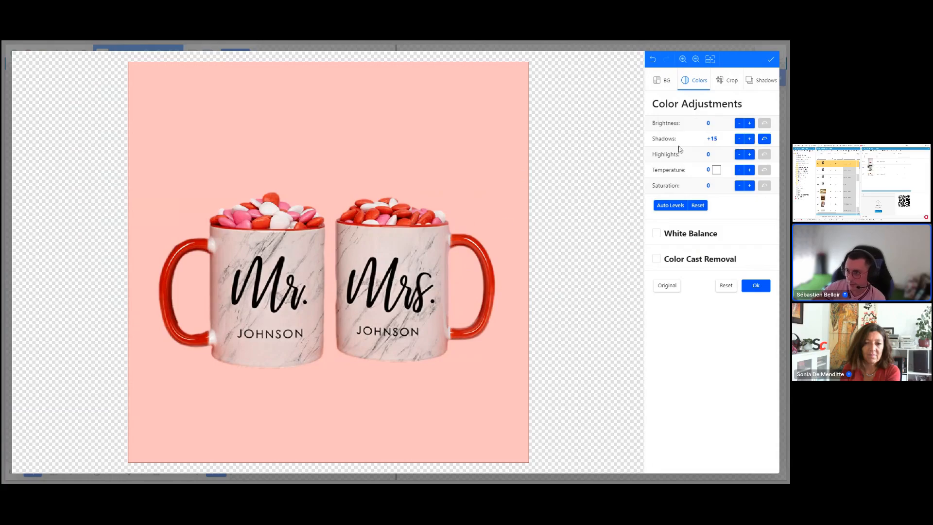
pyautogui.click(750, 123)
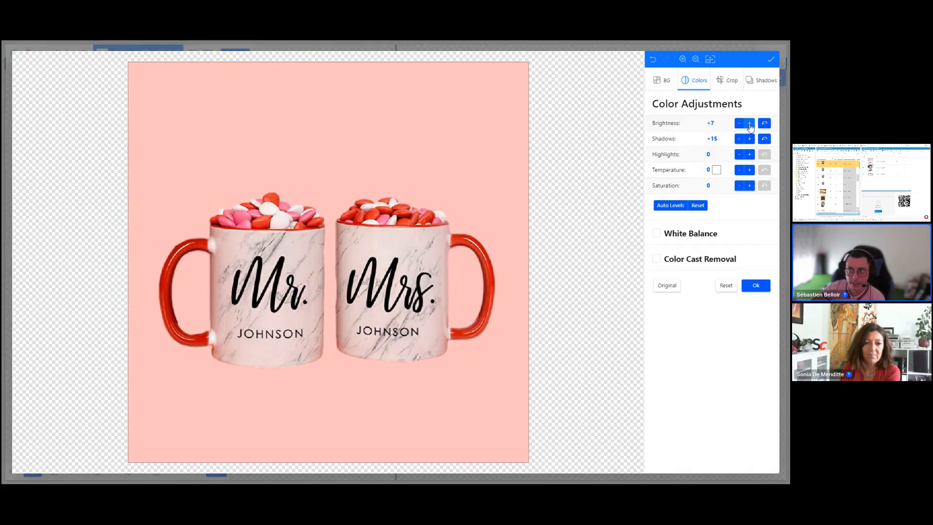
pyautogui.click(749, 124)
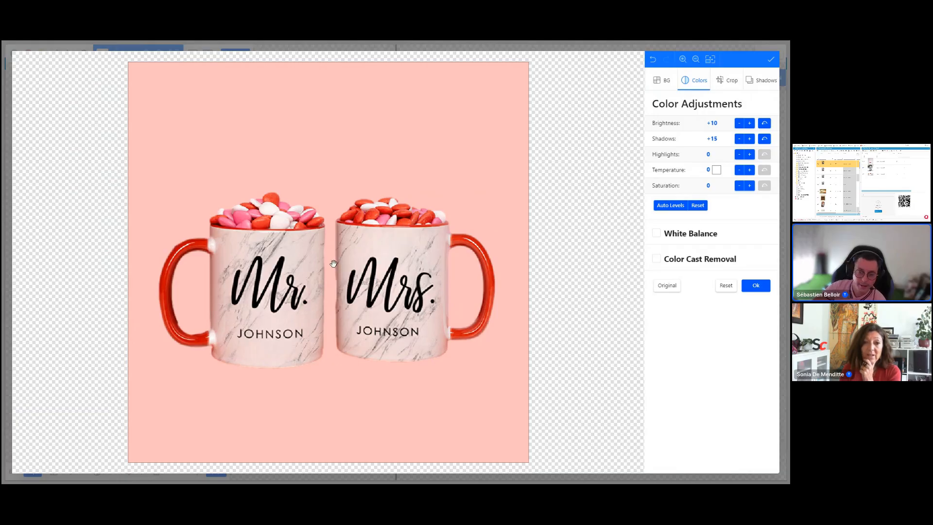
# Step: Add a drop shadow with an 8px blur radius to the mugs, then confirm and save the edited image
pyautogui.click(731, 80)
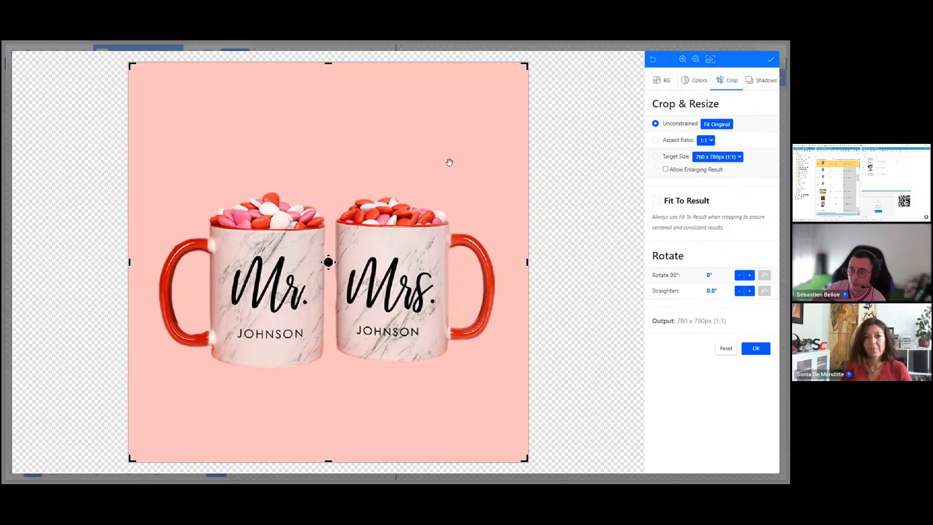
pyautogui.click(760, 83)
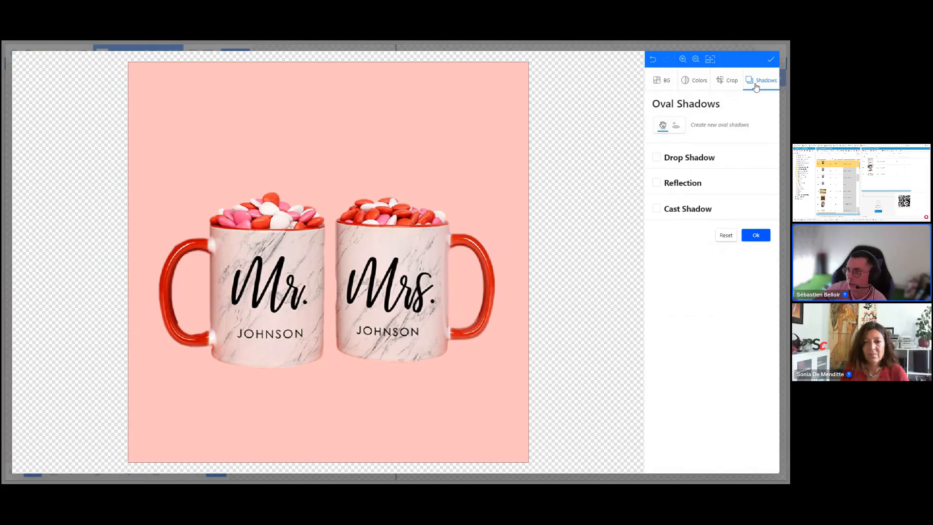
pyautogui.click(657, 158)
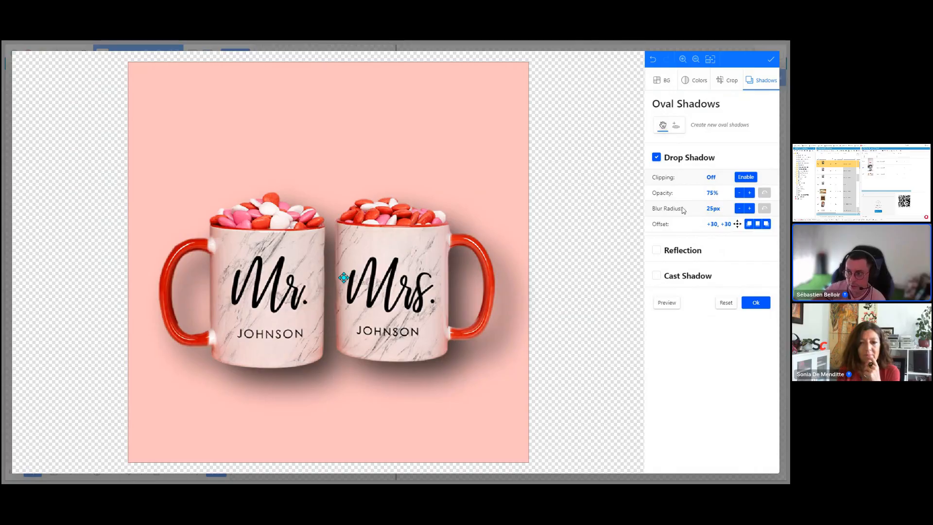
pyautogui.click(739, 213)
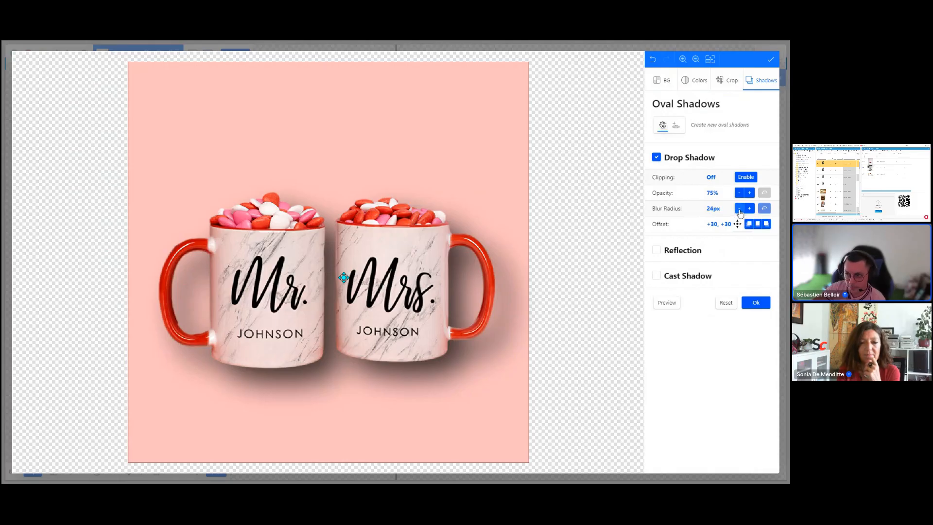
pyautogui.click(739, 213)
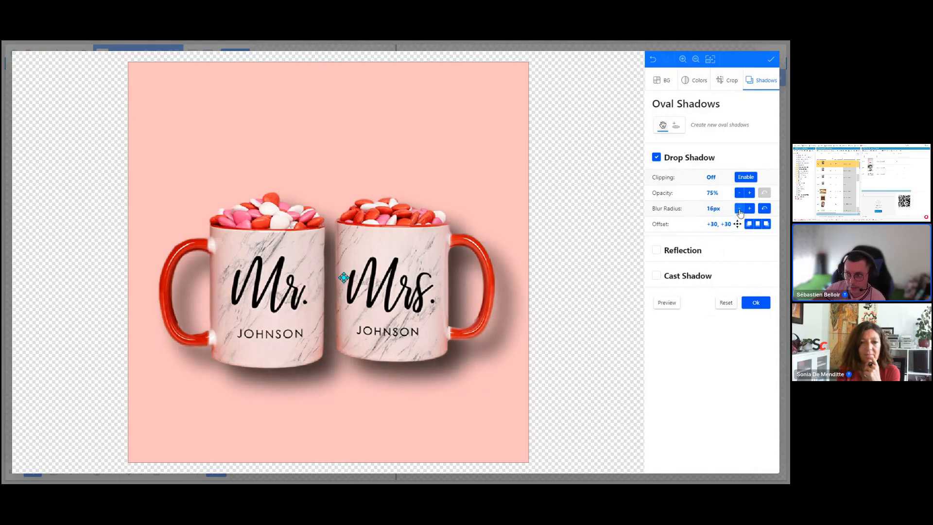
pyautogui.click(739, 213)
pyautogui.click(739, 212)
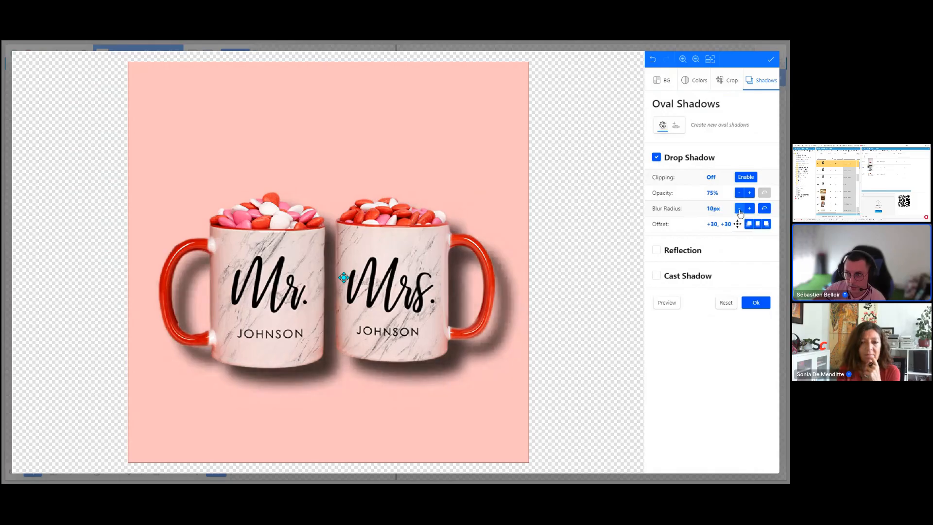
pyautogui.click(739, 213)
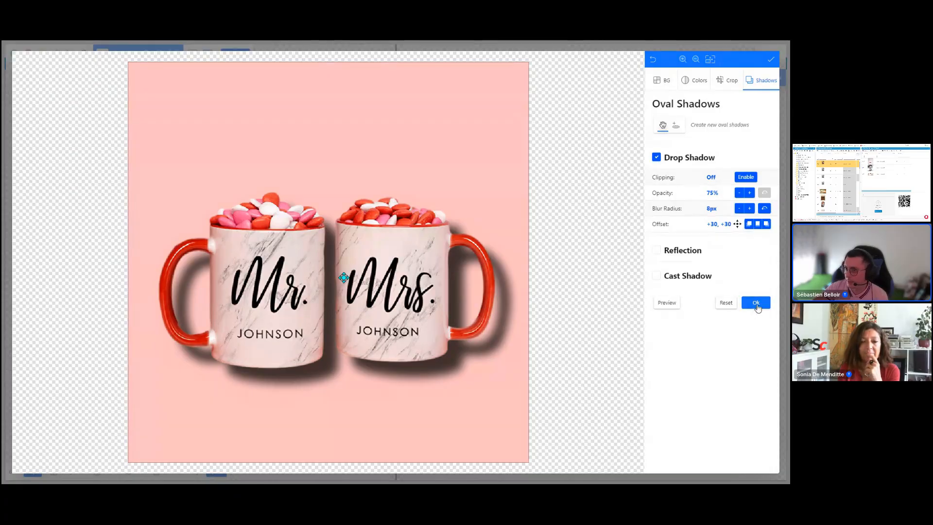
pyautogui.click(756, 303)
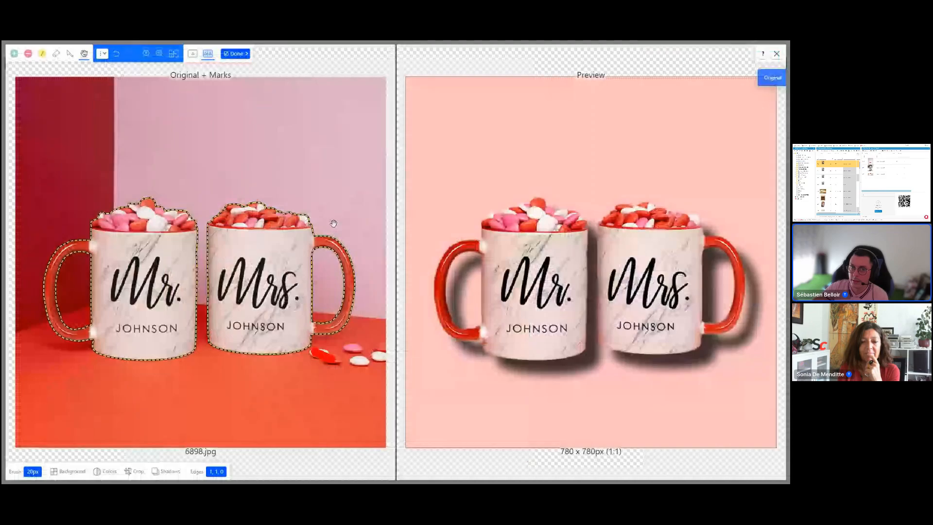
pyautogui.click(236, 55)
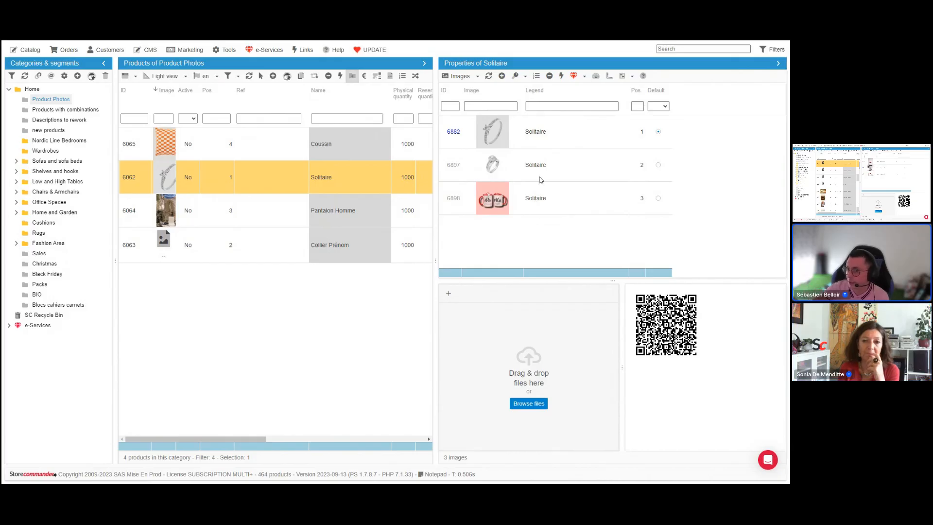
# Step: Select the Solitaire product's ring image and launch the e-Services cut-out for that image
pyautogui.click(544, 167)
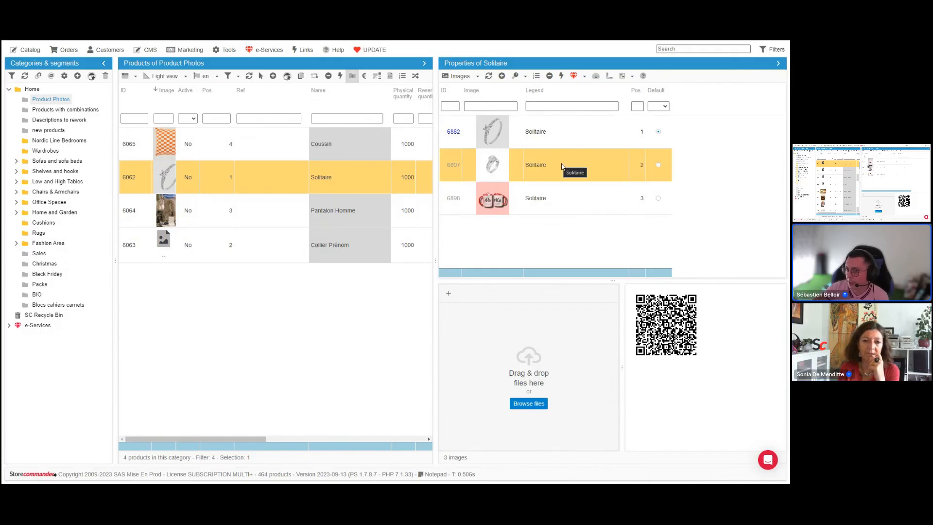
pyautogui.click(574, 77)
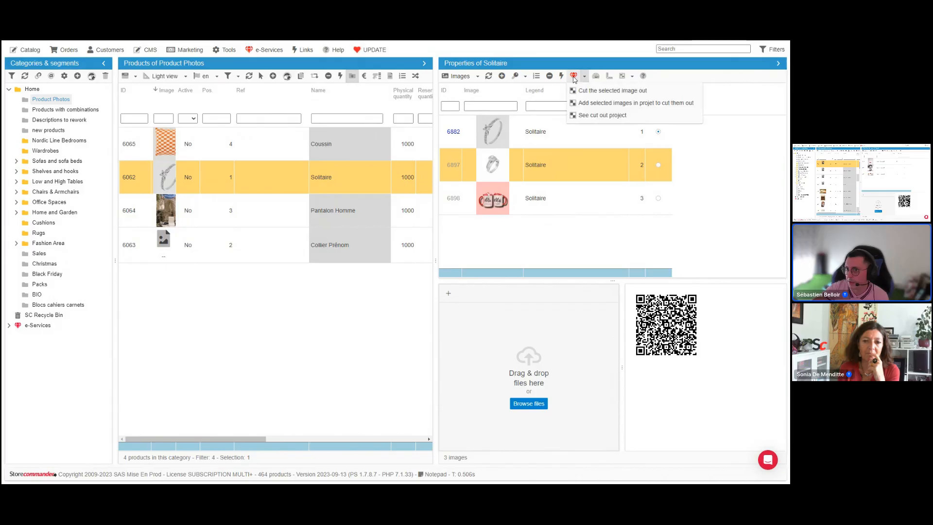
pyautogui.click(599, 91)
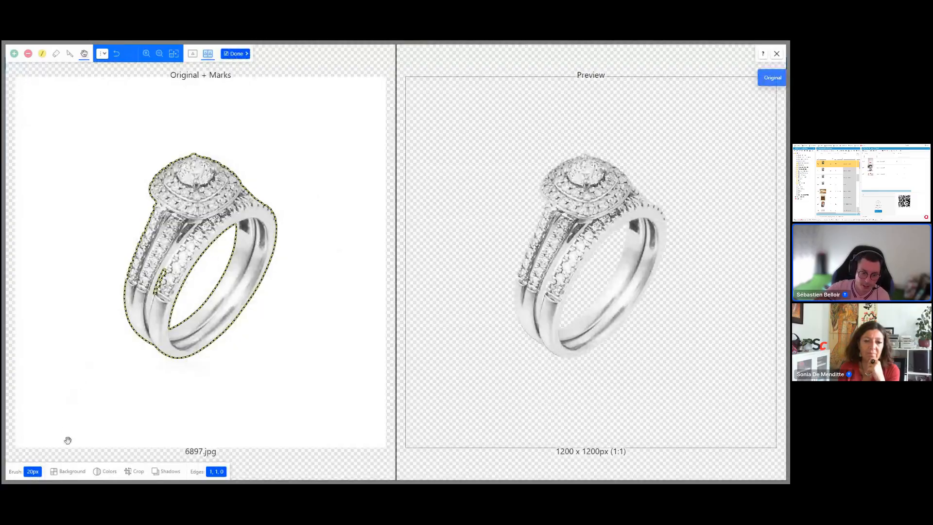
# Step: Give the ring cut-out a solid white background
pyautogui.click(72, 472)
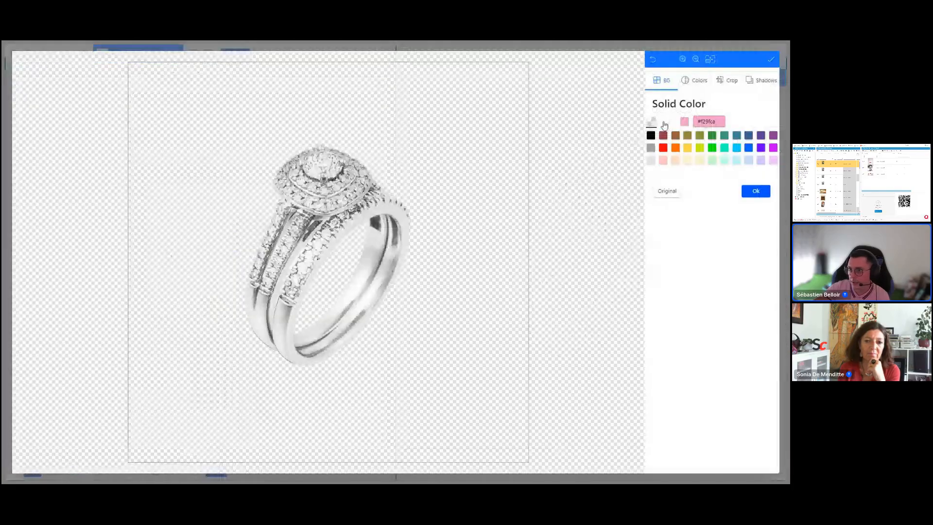
pyautogui.click(664, 124)
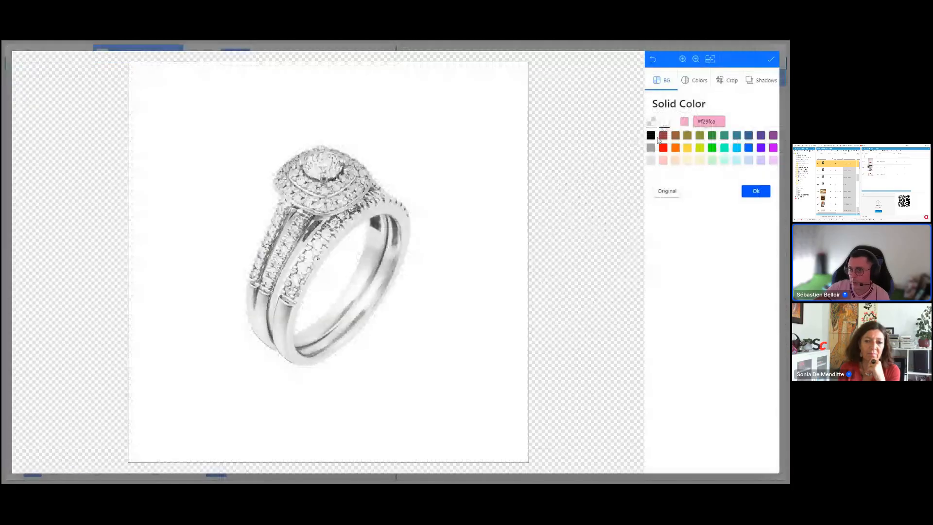
pyautogui.click(755, 193)
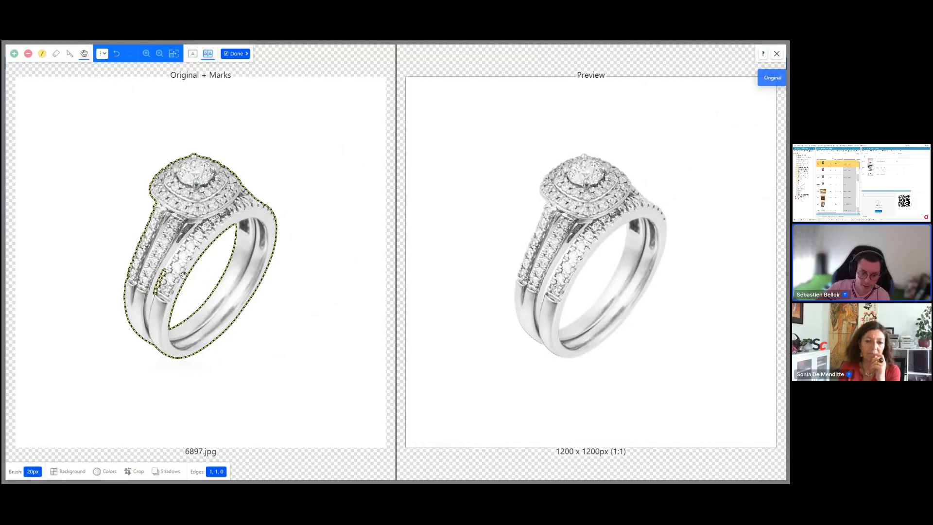
# Step: Adjust the ring image colours, setting brightness to +15 and shadows to +20
pyautogui.click(107, 474)
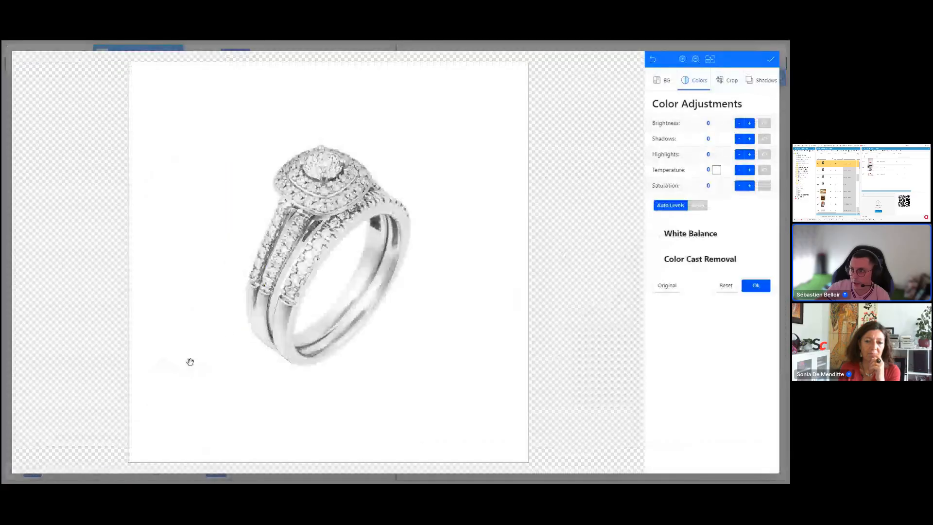
pyautogui.click(750, 124)
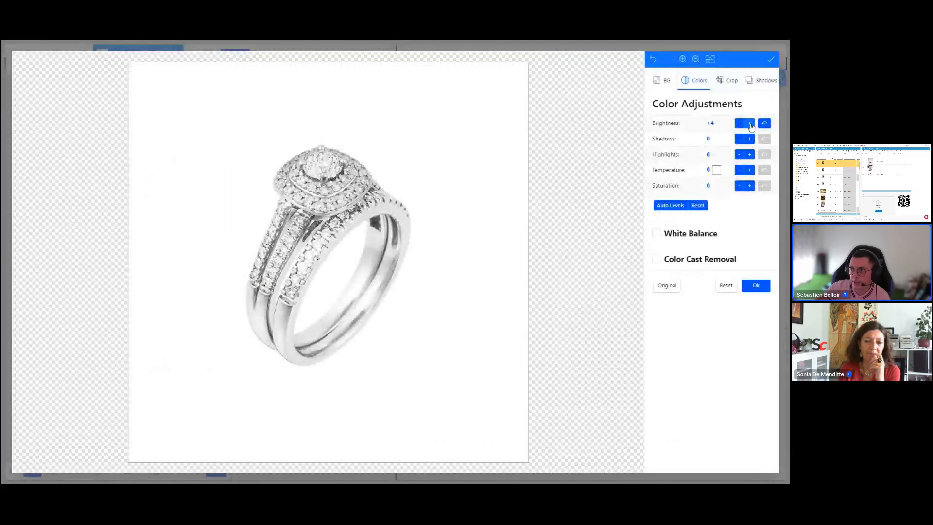
pyautogui.click(750, 124)
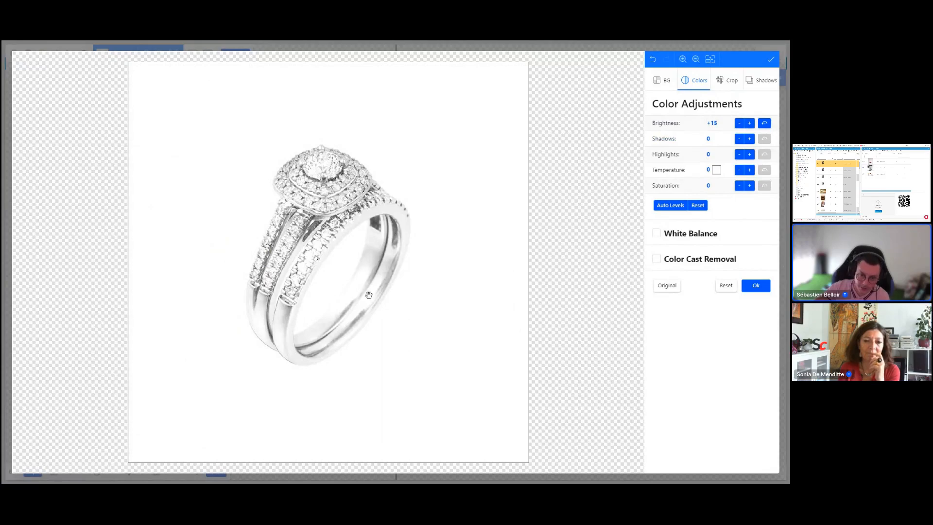
pyautogui.click(749, 139)
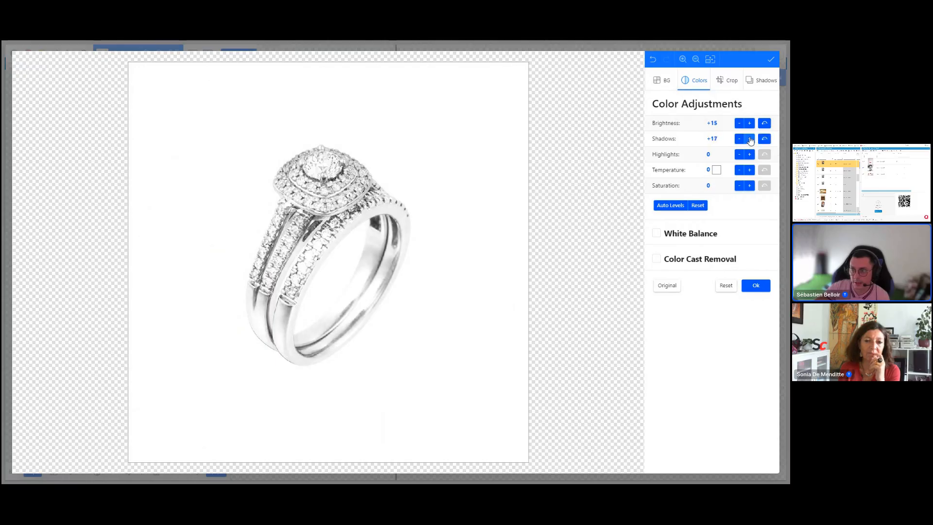
pyautogui.click(750, 140)
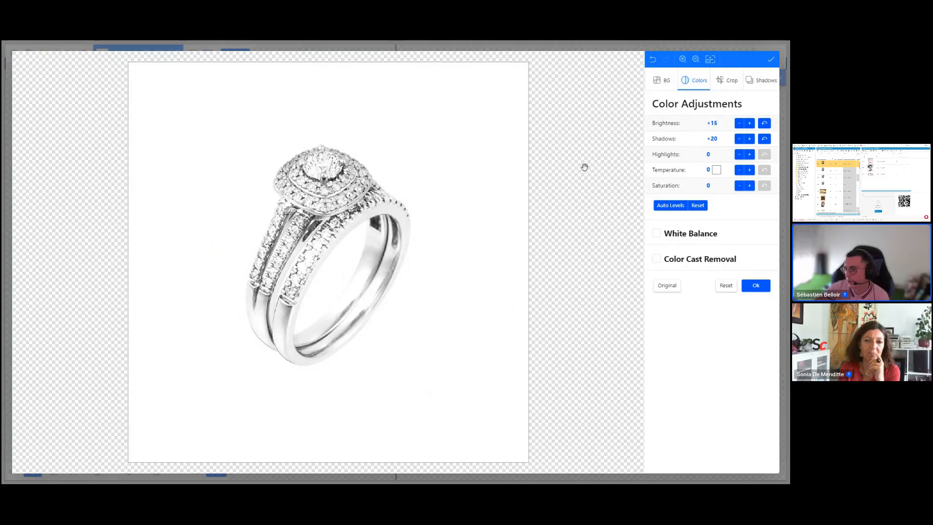
# Step: Add a cast shadow to the ring with a 4px blur radius and 250% blur scale, then confirm and finish editing
pyautogui.click(764, 83)
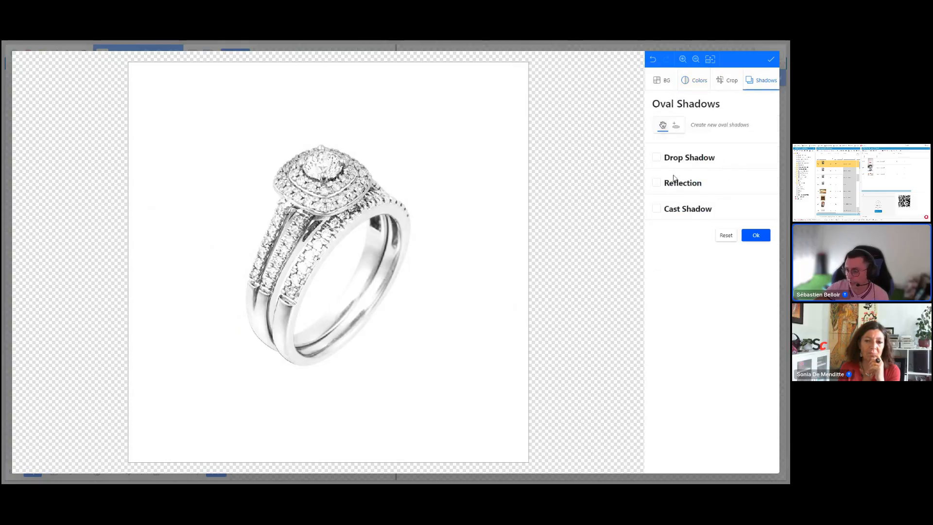
pyautogui.click(656, 182)
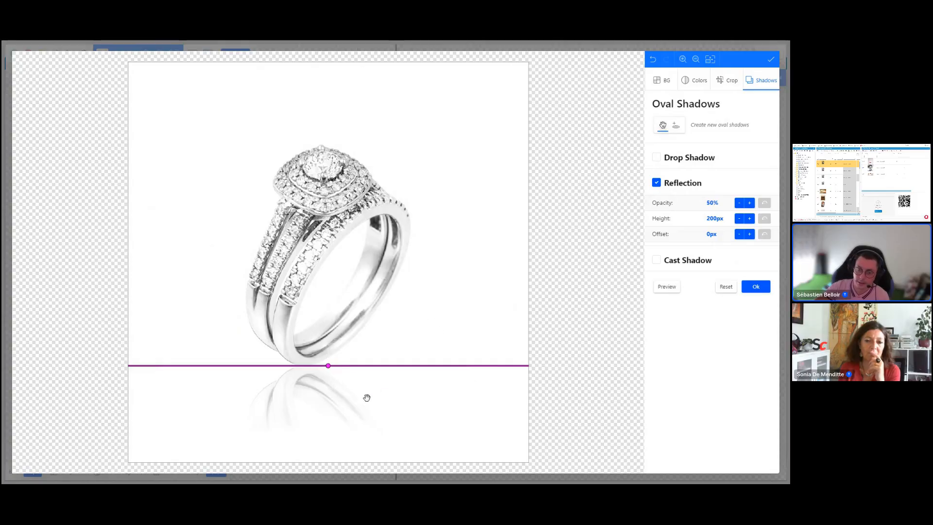
pyautogui.click(656, 189)
pyautogui.click(657, 210)
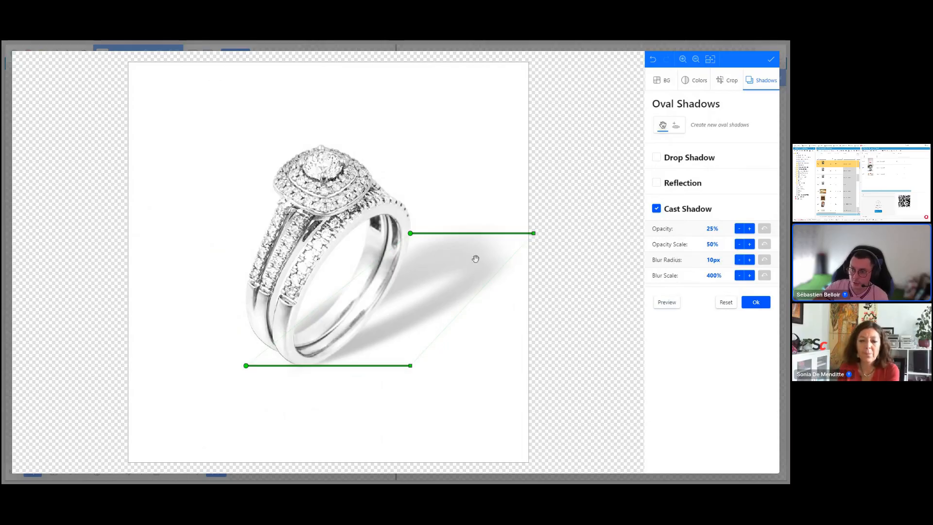
pyautogui.click(740, 260)
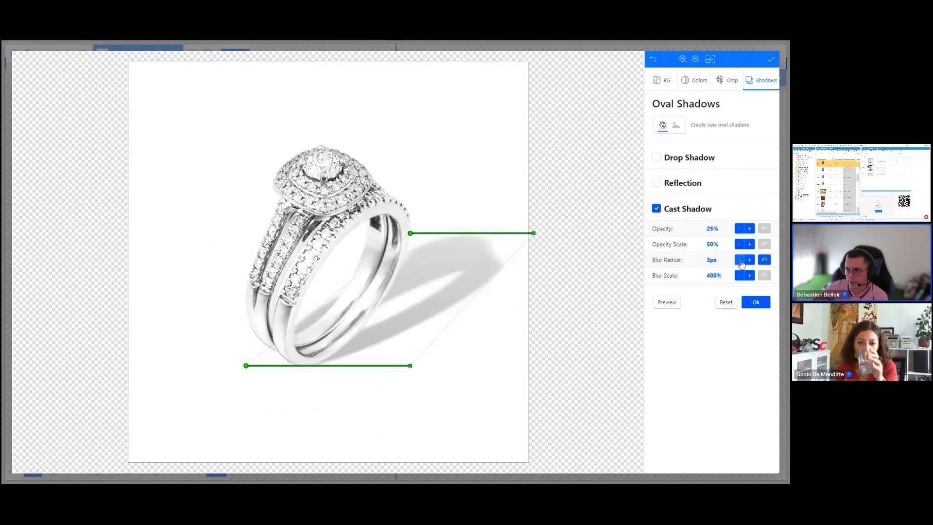
pyautogui.click(749, 261)
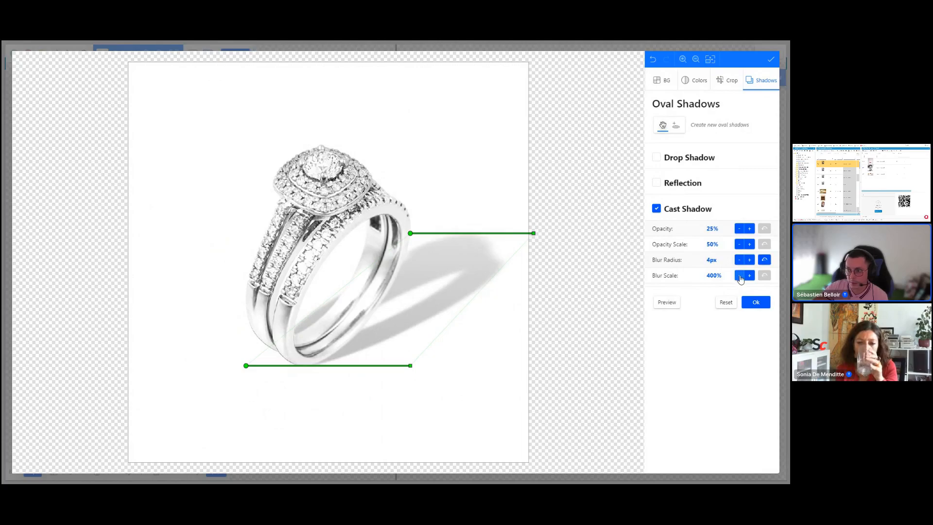
pyautogui.click(739, 275)
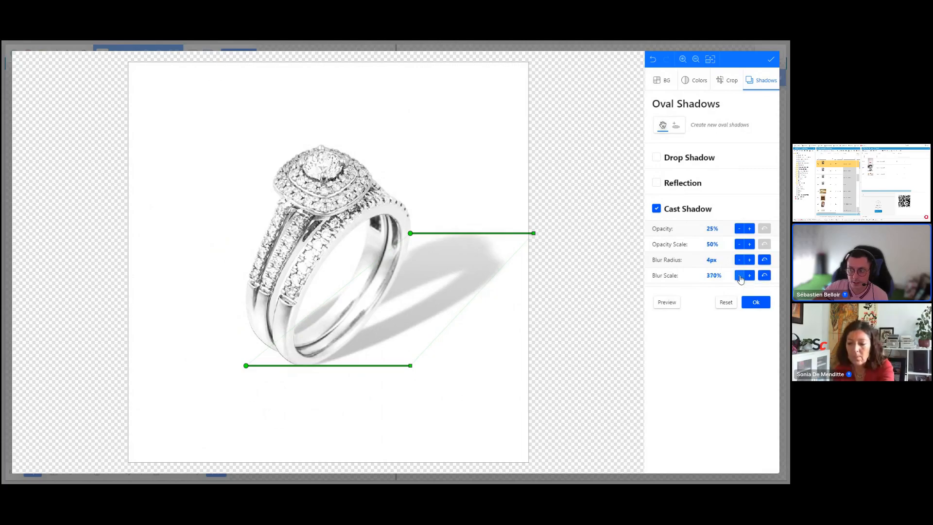
pyautogui.click(739, 275)
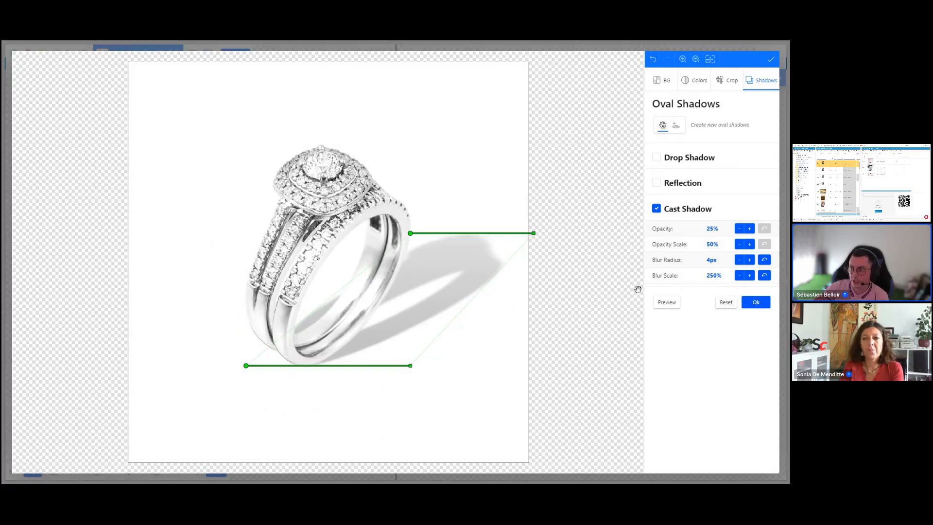
pyautogui.click(756, 302)
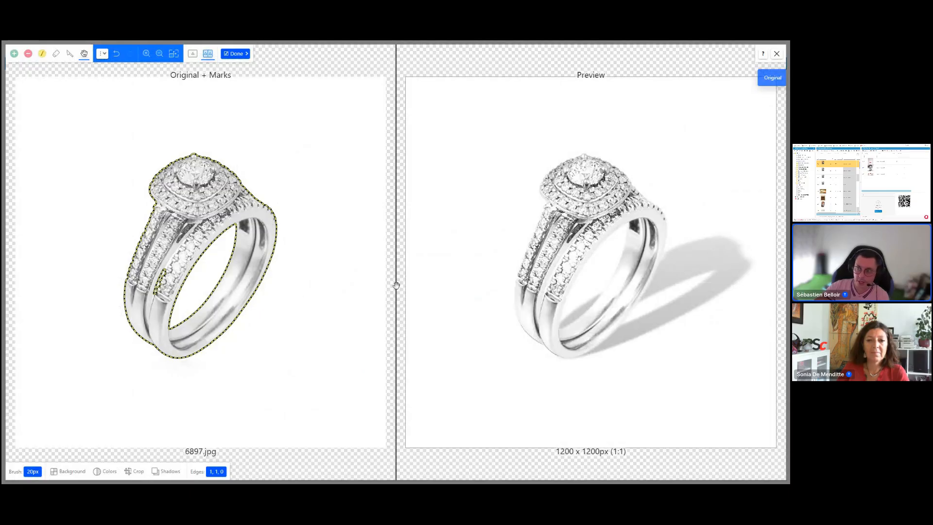
pyautogui.click(236, 54)
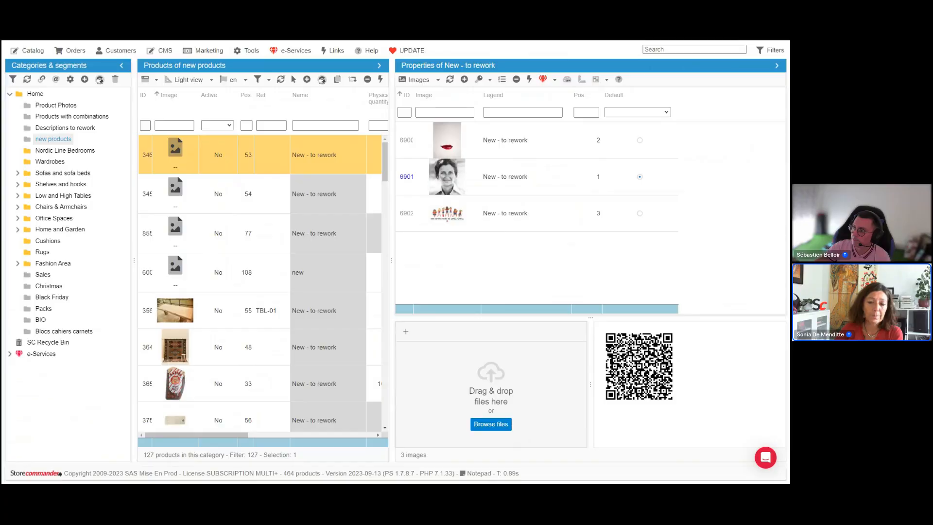
# Step: In the New - to rework product, set the lips image's legend to Optimize SEO
pyautogui.click(283, 197)
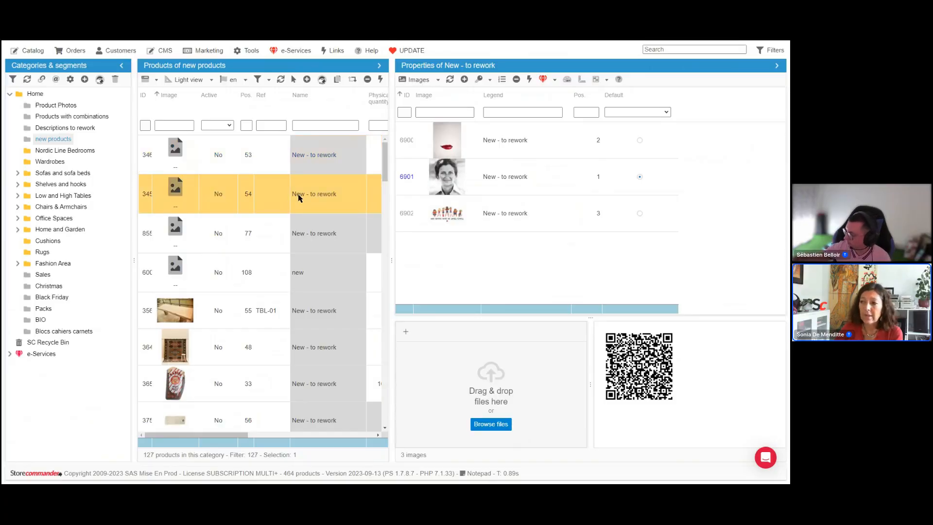
pyautogui.click(317, 157)
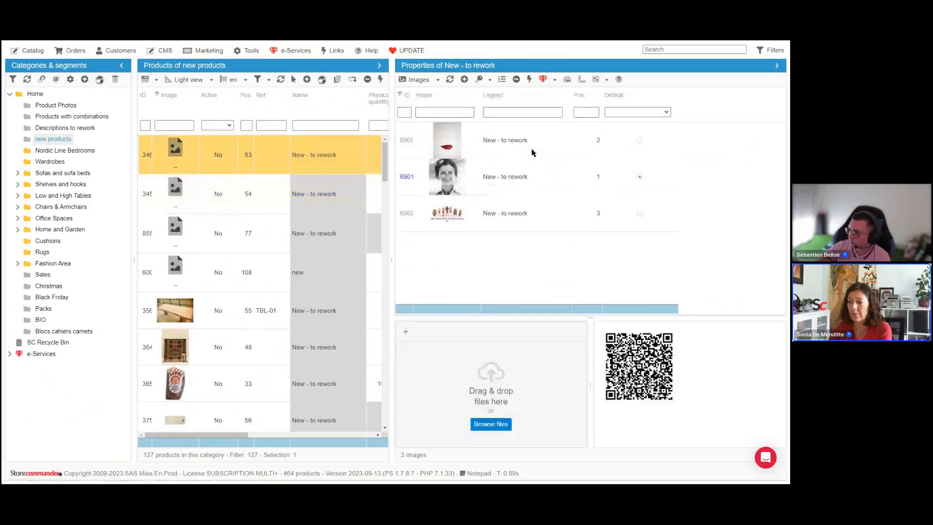
pyautogui.click(532, 149)
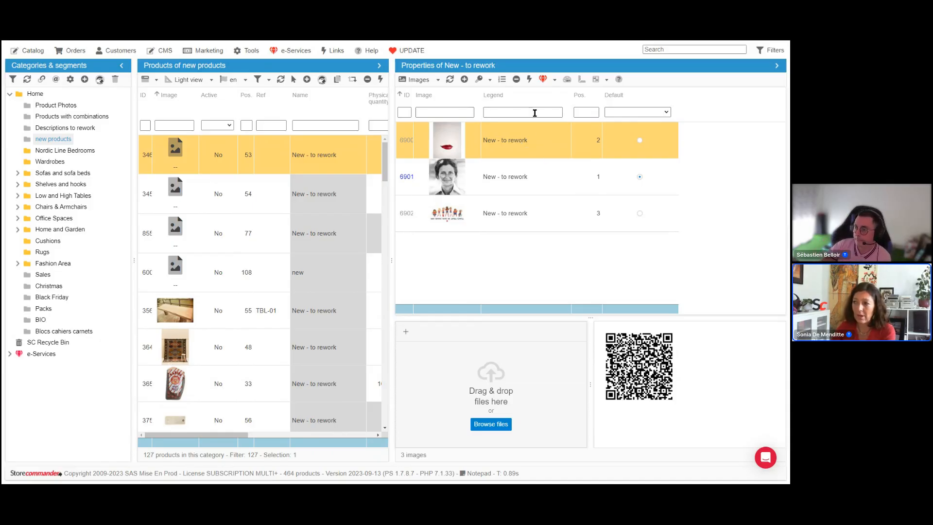
pyautogui.doubleClick(541, 141)
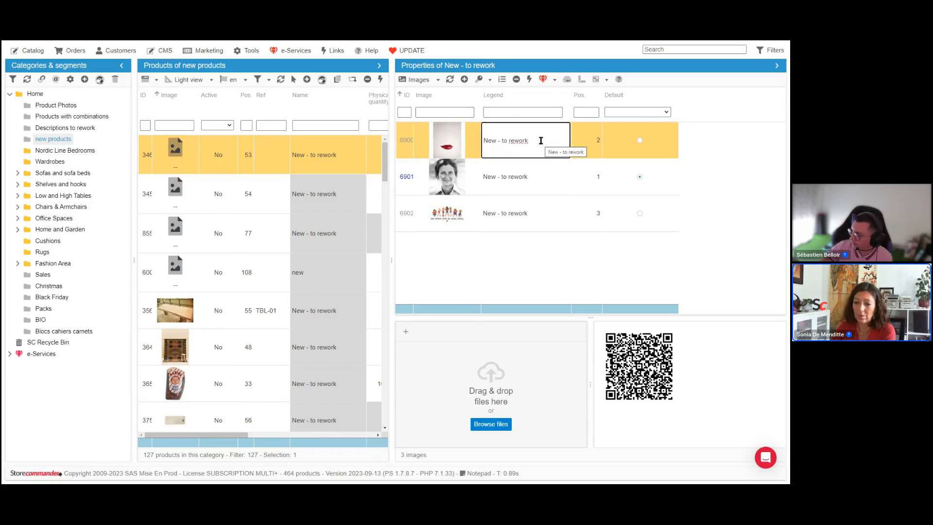
pyautogui.hotkey('ctrl', 'a')
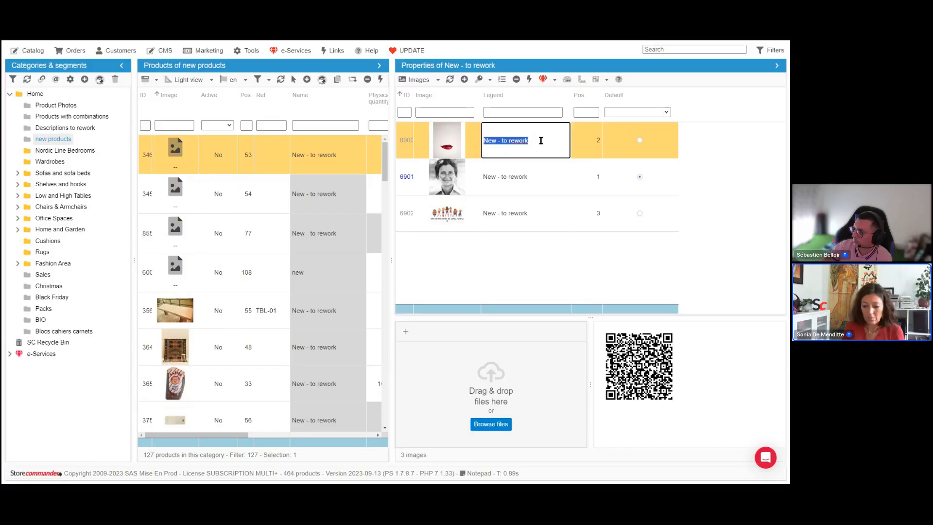
pyautogui.write('O')
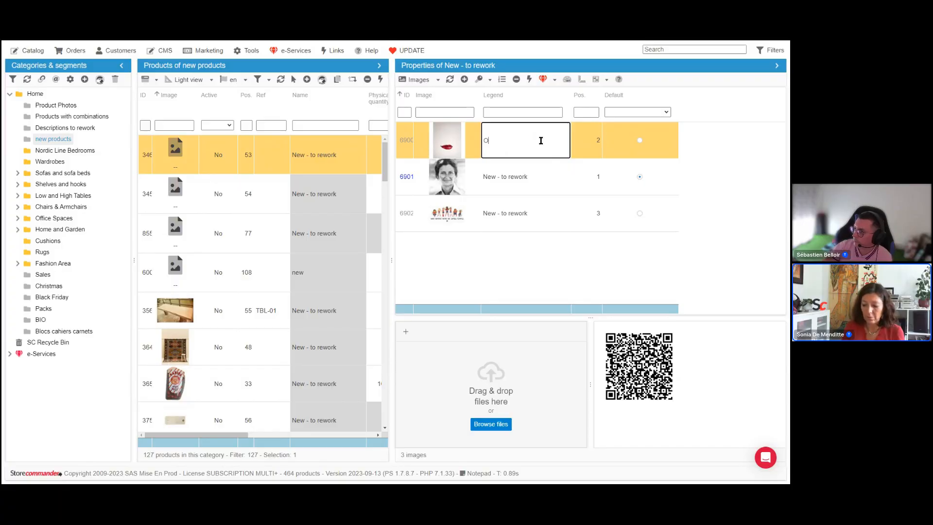
pyautogui.write('ptimiz')
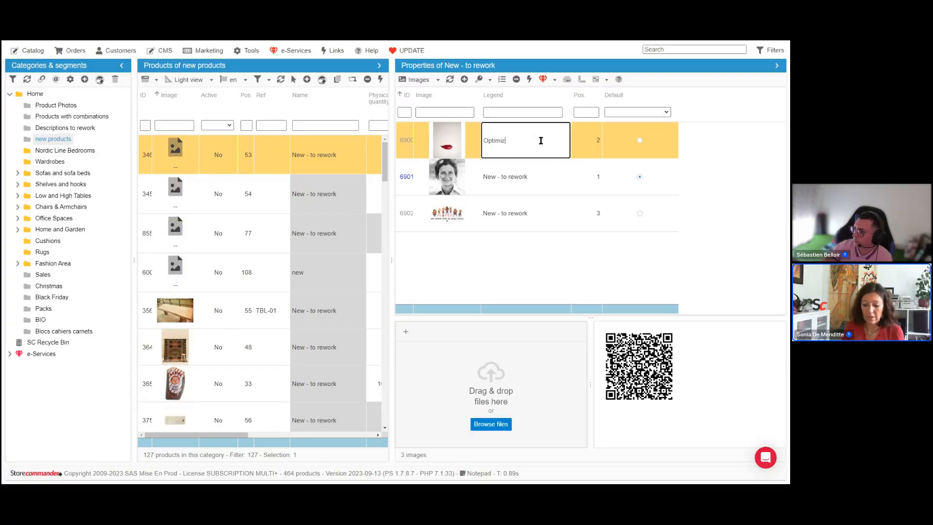
pyautogui.write('e SEO')
pyautogui.press('Return')
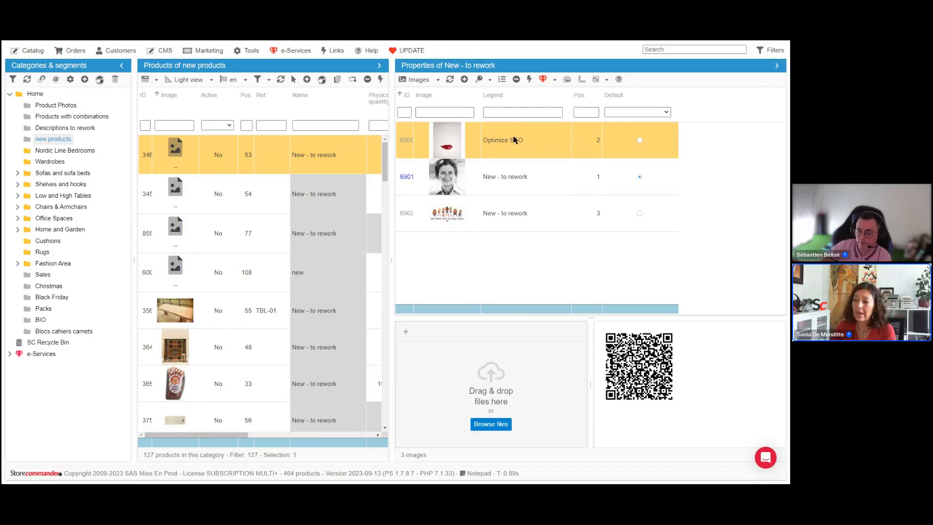
# Step: Clear the legends of the portrait and figurines images of the same product
pyautogui.doubleClick(557, 178)
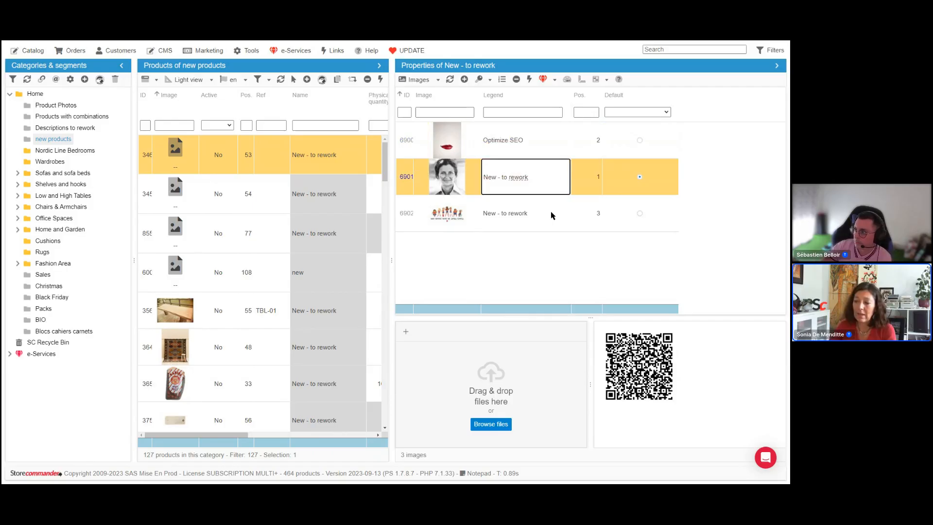
pyautogui.doubleClick(559, 211)
pyautogui.click(557, 181)
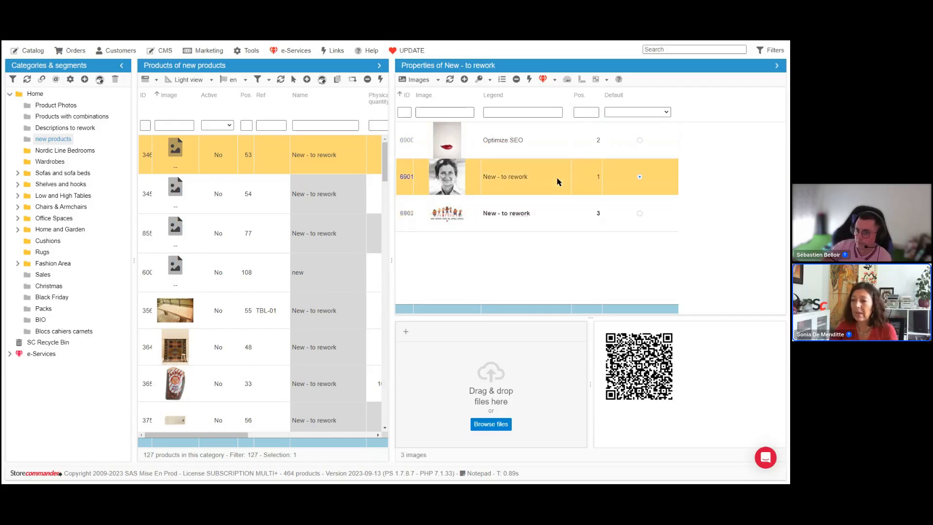
pyautogui.doubleClick(552, 179)
pyautogui.hotkey('ctrl', 'a')
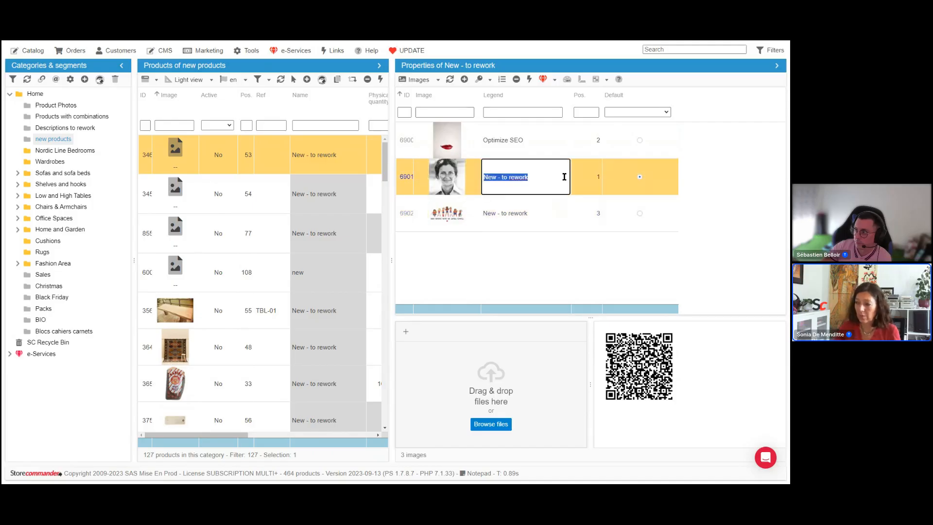
pyautogui.press('BackSpace')
pyautogui.doubleClick(560, 220)
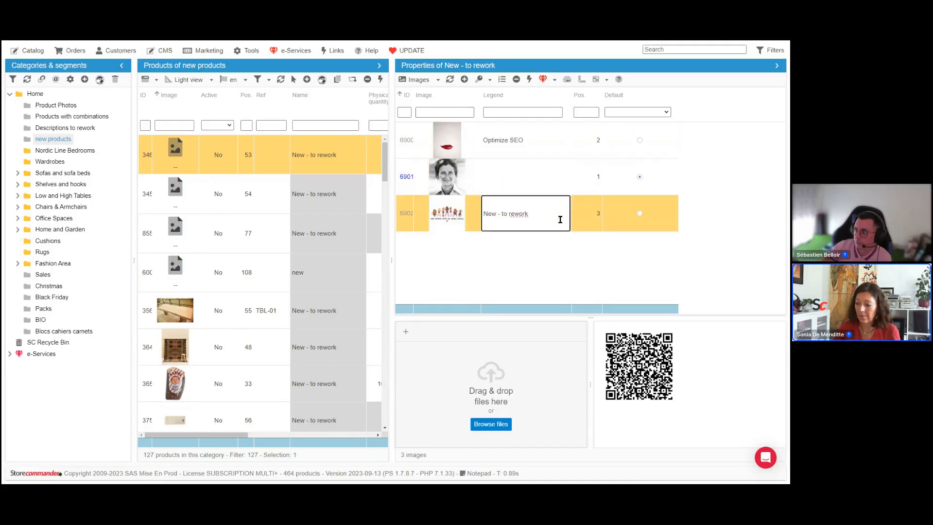
pyautogui.hotkey('ctrl', 'a')
pyautogui.press('BackSpace')
pyautogui.press('Return')
pyautogui.click(526, 181)
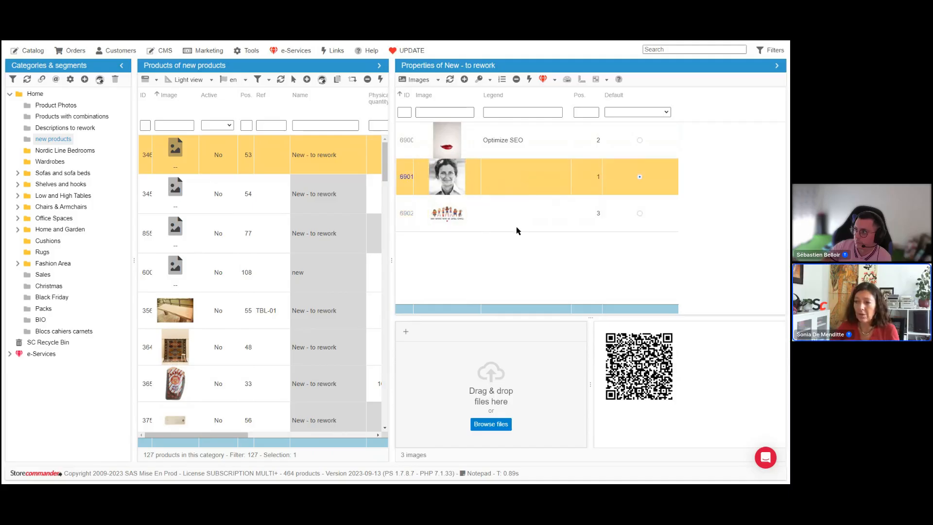
pyautogui.doubleClick(519, 187)
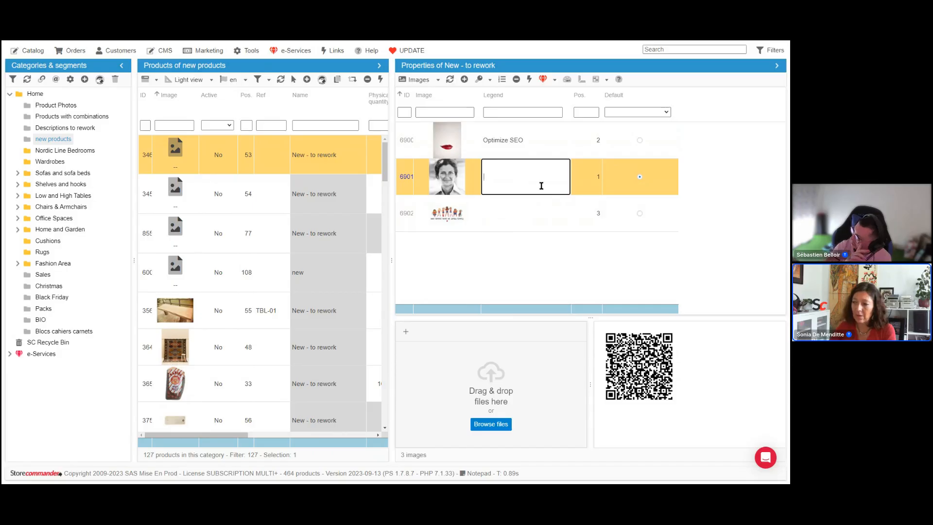
pyautogui.click(588, 184)
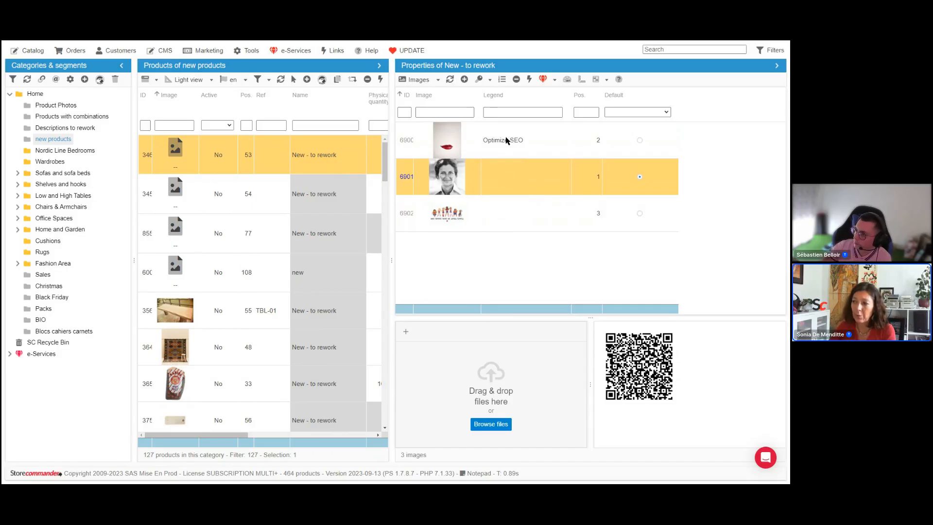
# Step: Assign the product name as the legend of the selected portrait image for all languages
pyautogui.click(491, 80)
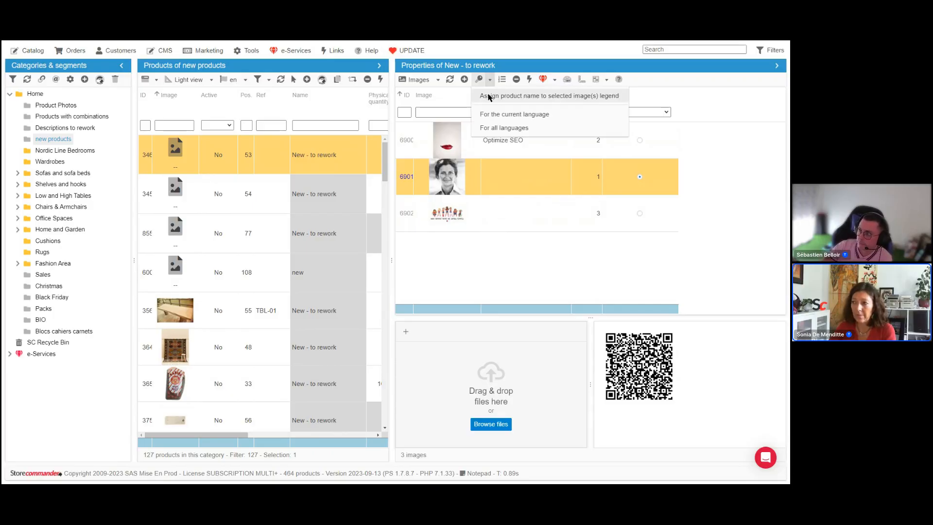
pyautogui.click(510, 130)
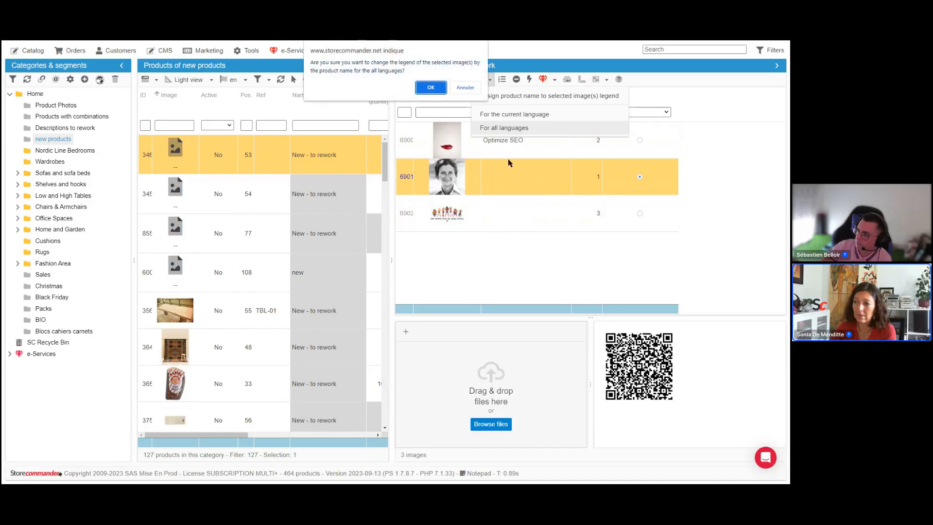
pyautogui.click(431, 87)
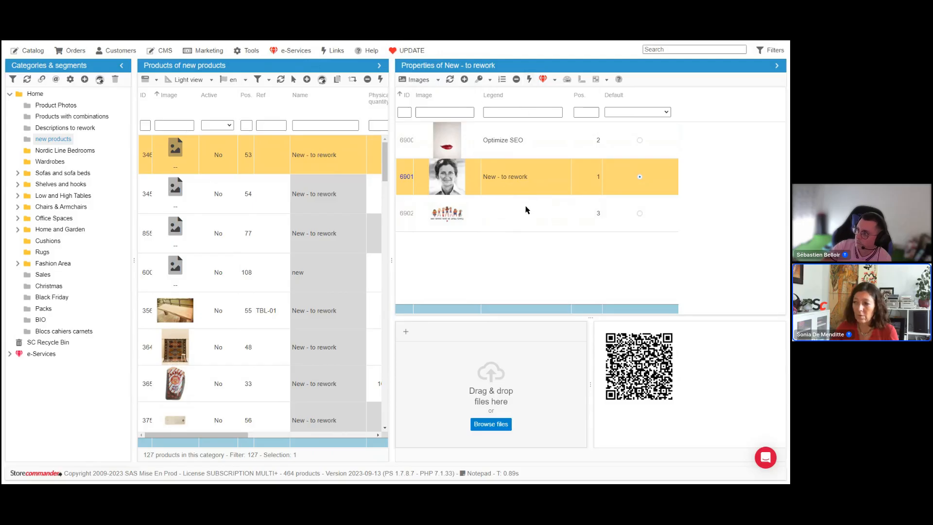
# Step: Add the figurines image to the selection and assign the product name as its legend for all languages
pyautogui.keyDown('ctrl'); pyautogui.click(526, 208); pyautogui.keyUp('ctrl')
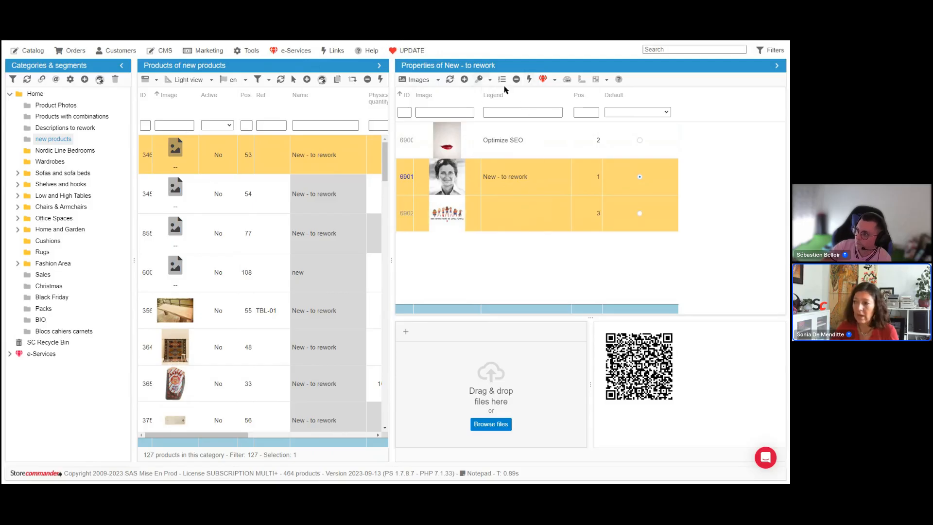
pyautogui.click(489, 80)
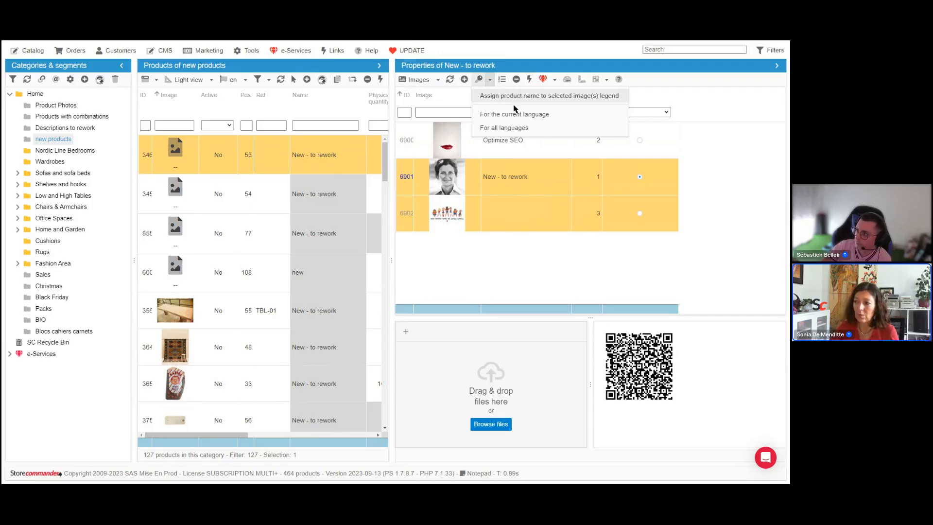
pyautogui.click(531, 129)
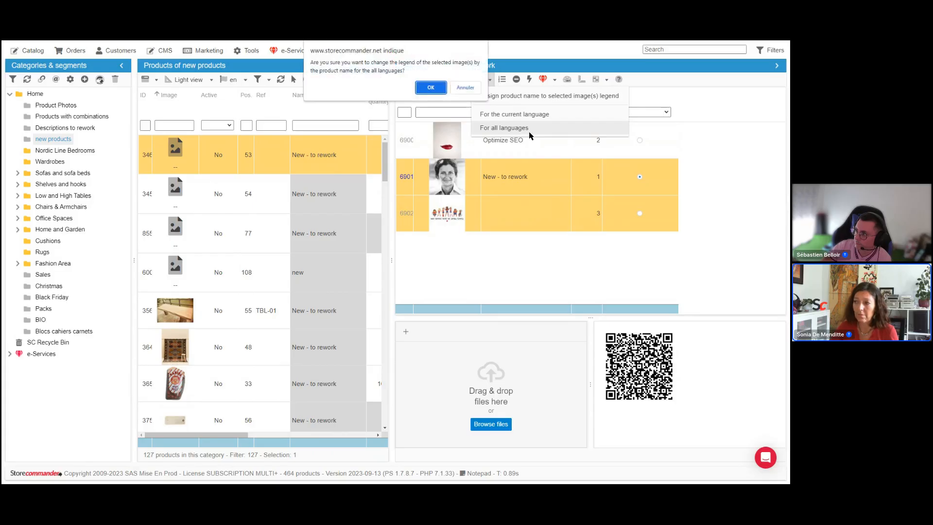
pyautogui.click(437, 88)
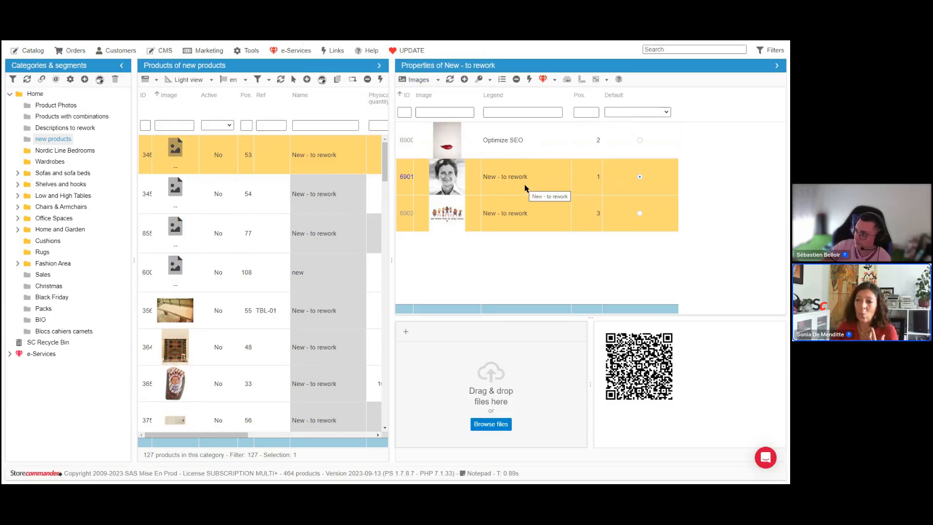
# Step: Select four products, select all their images, and assign each product's name as the image legend for all languages
pyautogui.click(299, 313)
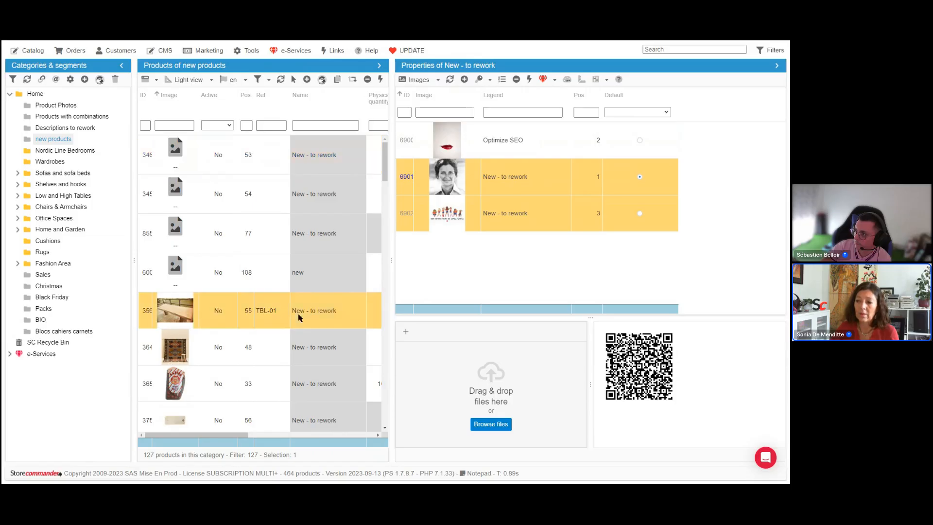
pyautogui.keyDown('shift'); pyautogui.click(314, 357); pyautogui.keyUp('shift')
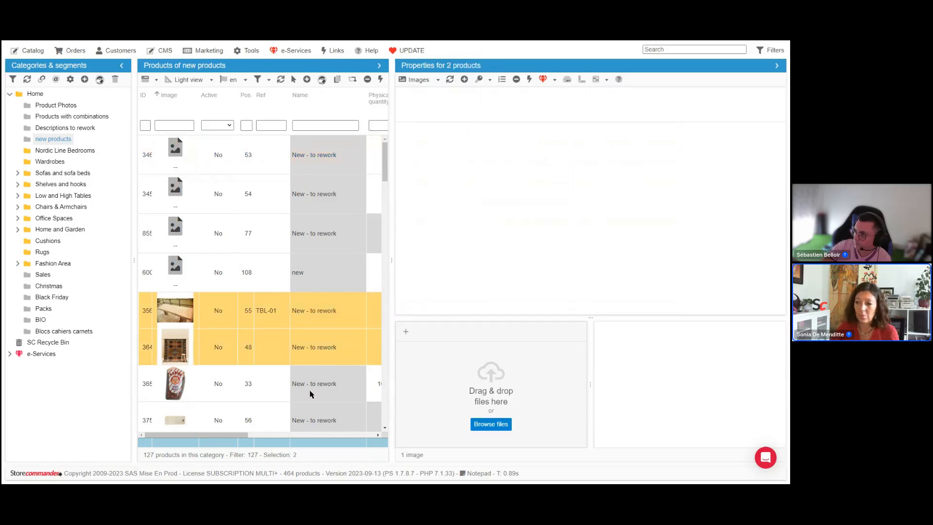
pyautogui.keyDown('shift'); pyautogui.click(308, 409); pyautogui.keyUp('shift')
pyautogui.scroll(-3, 322, 316)
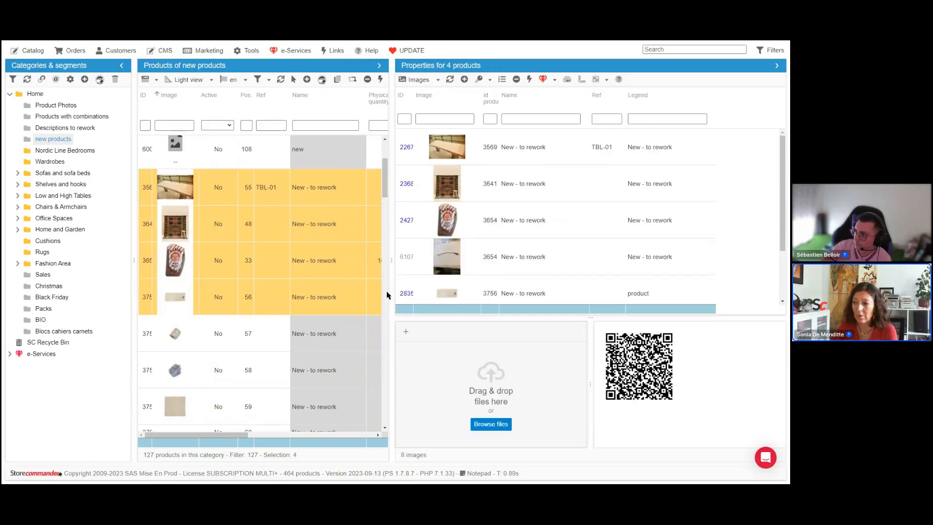
pyautogui.scroll(-3, 556, 212)
pyautogui.scroll(-1, 554, 210)
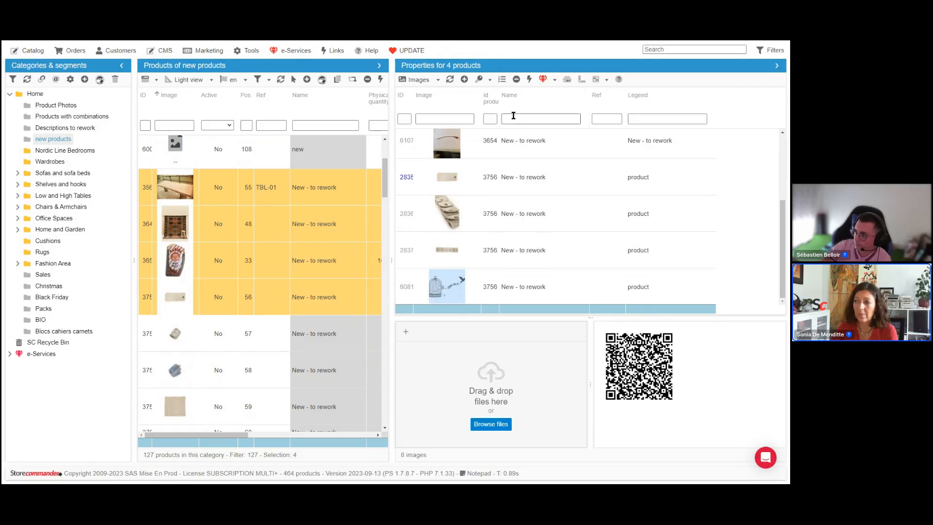
pyautogui.click(531, 82)
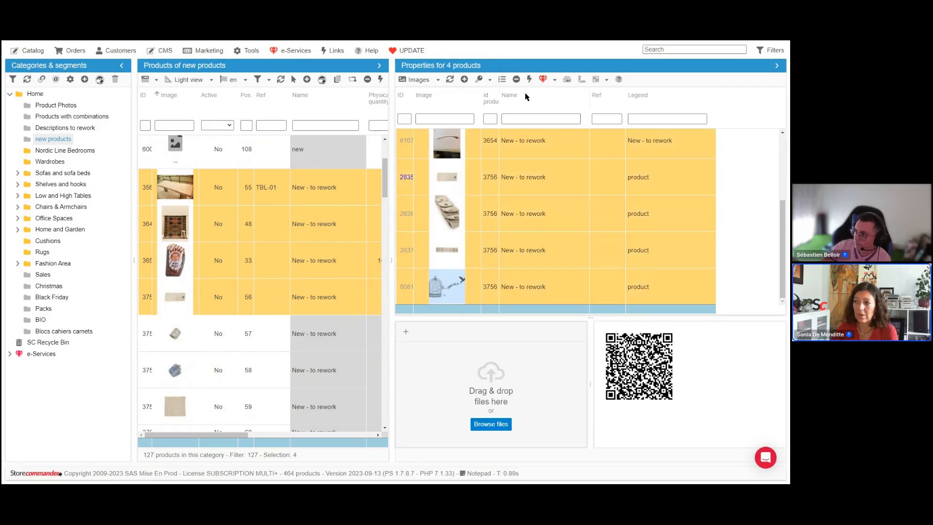
pyautogui.click(490, 80)
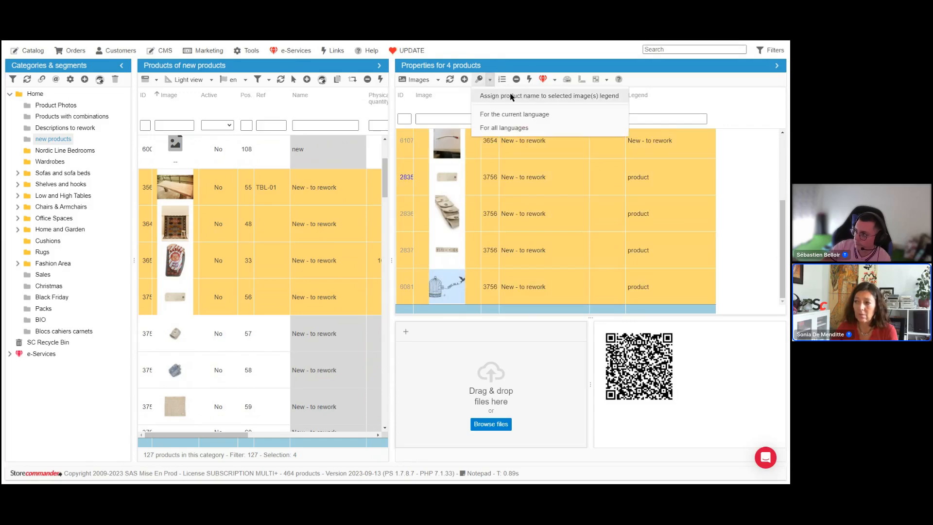
pyautogui.click(511, 97)
pyautogui.click(490, 80)
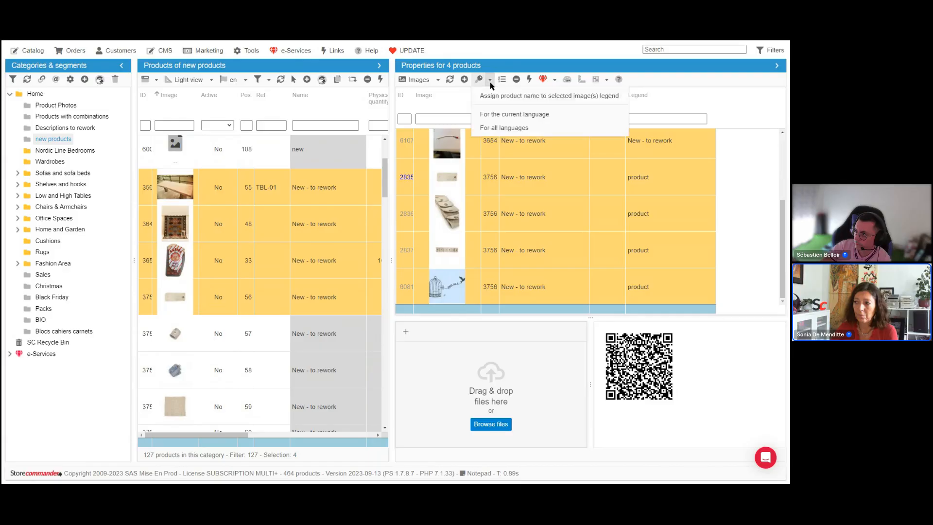
pyautogui.click(502, 128)
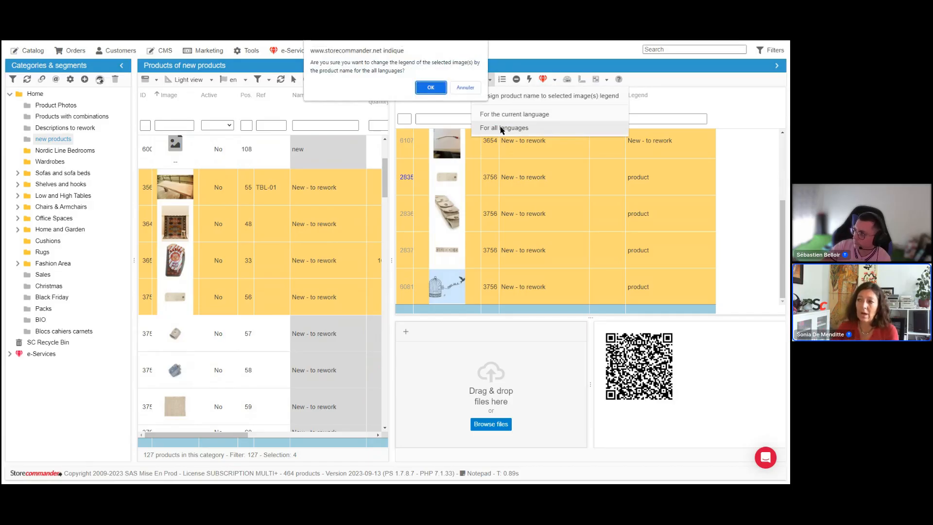
pyautogui.click(430, 88)
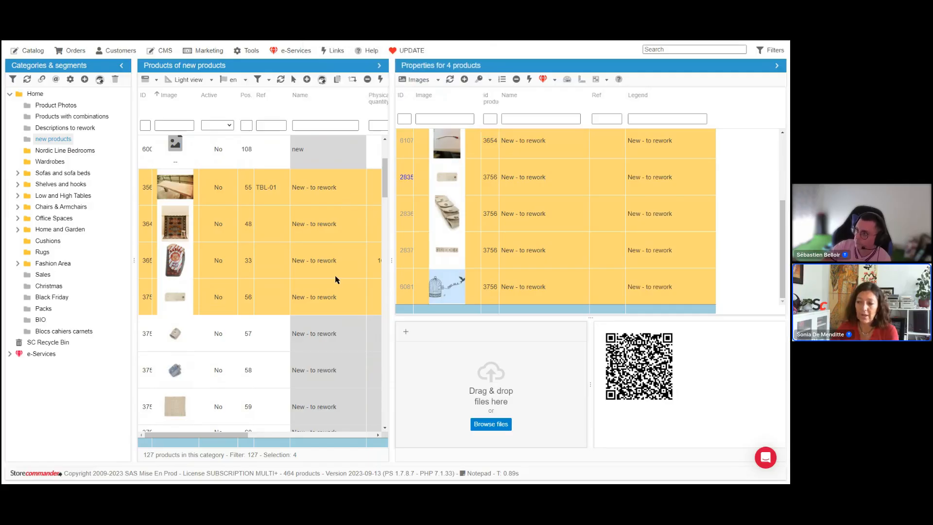
# Step: Rename the TBL-01 product as Bench
pyautogui.click(331, 189)
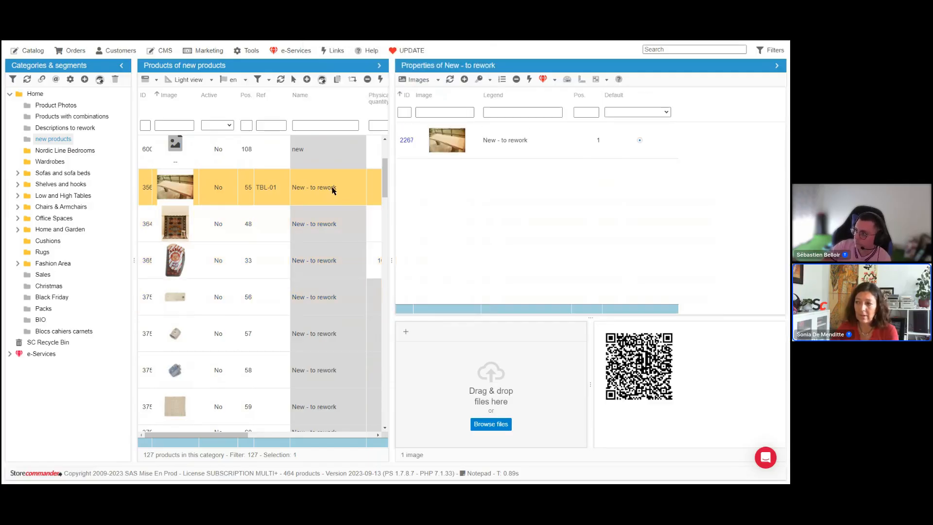
pyautogui.click(346, 190)
pyautogui.write('B')
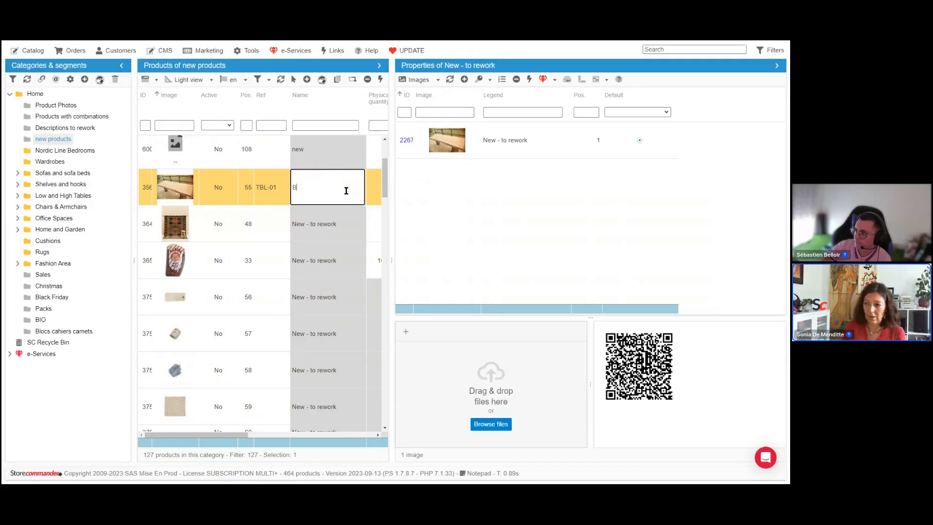
pyautogui.write('ench')
pyautogui.press('Return')
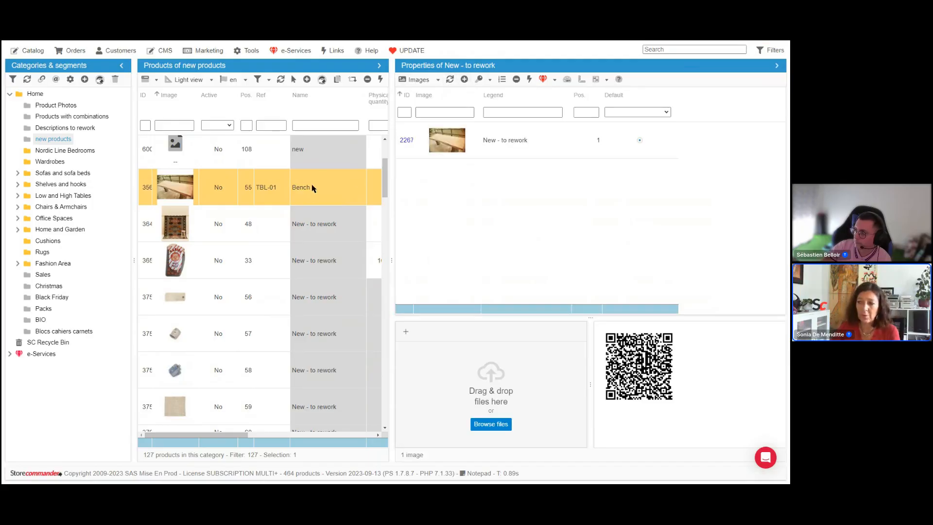
# Step: Assign the product name Bench as the legend of its image for all languages
pyautogui.click(533, 141)
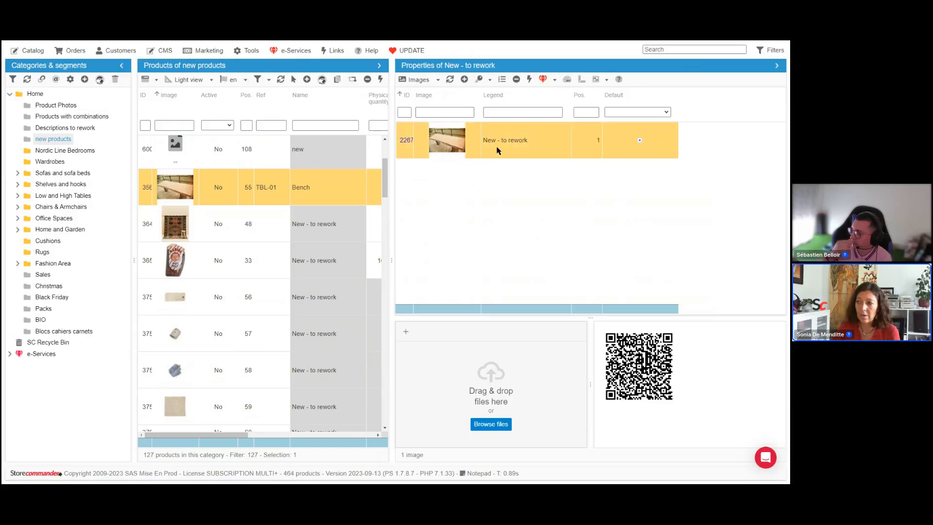
pyautogui.click(490, 79)
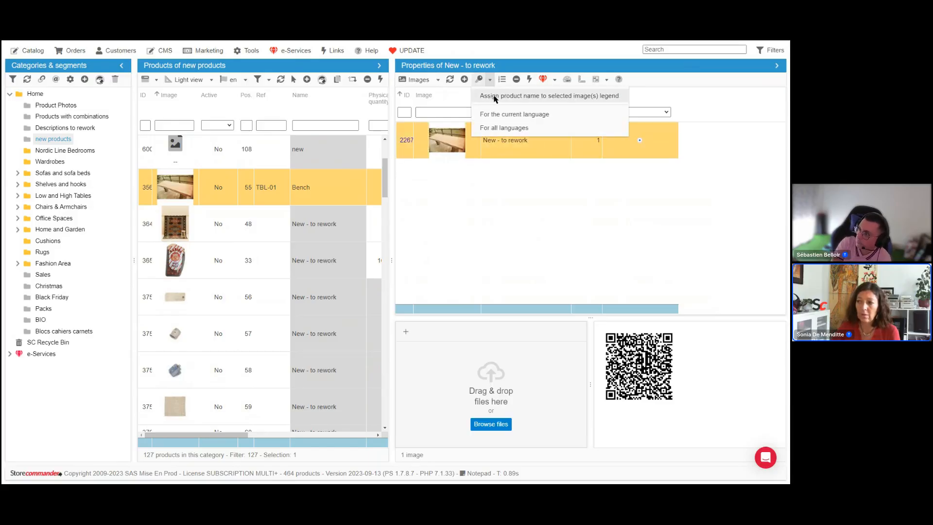
pyautogui.click(494, 96)
pyautogui.click(491, 81)
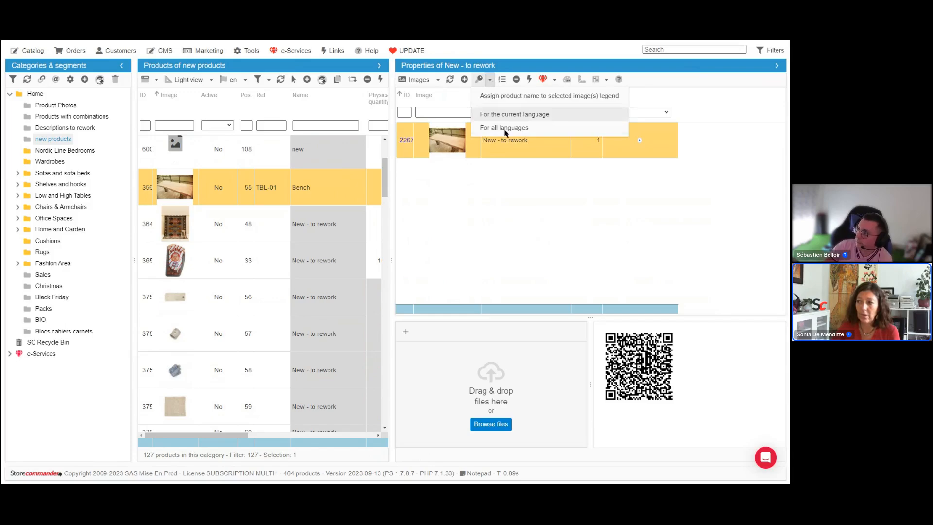
pyautogui.click(508, 129)
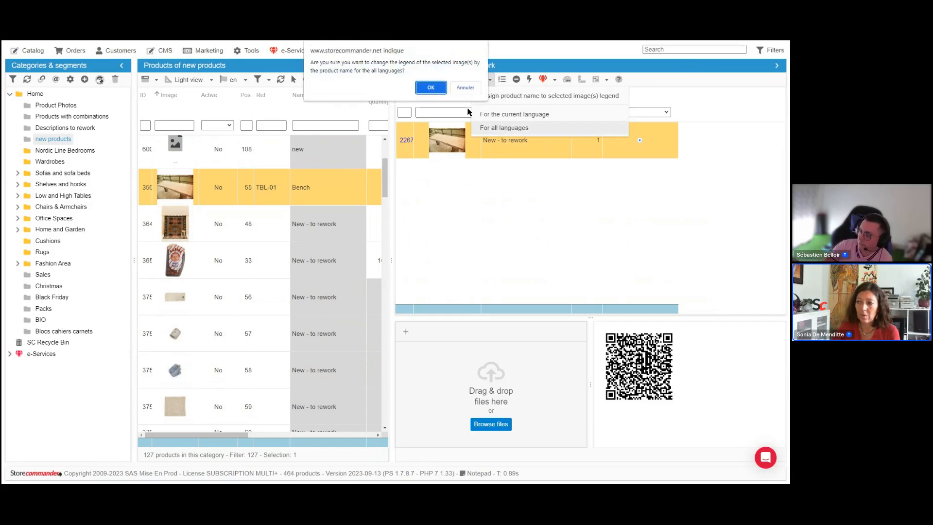
pyautogui.click(428, 86)
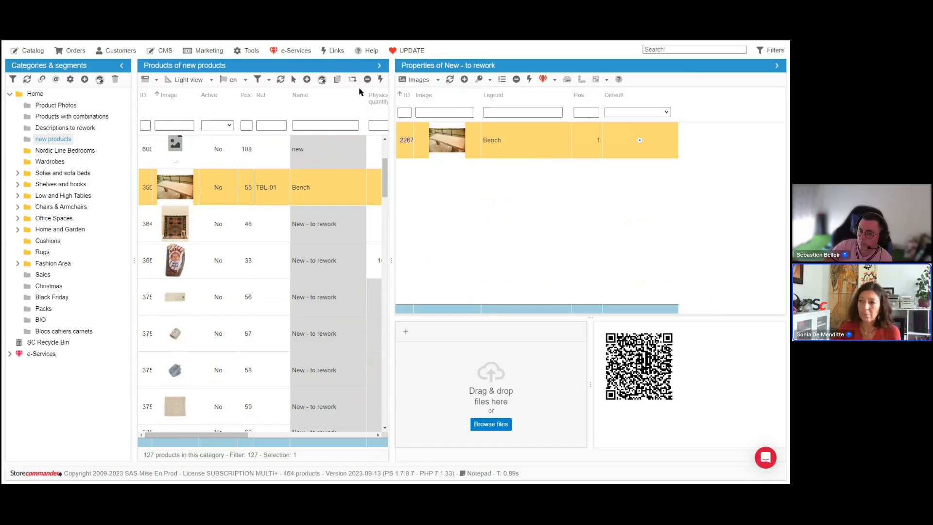
# Step: Open the Compression des images project from your e-Services projects and start the file analysis
pyautogui.click(303, 51)
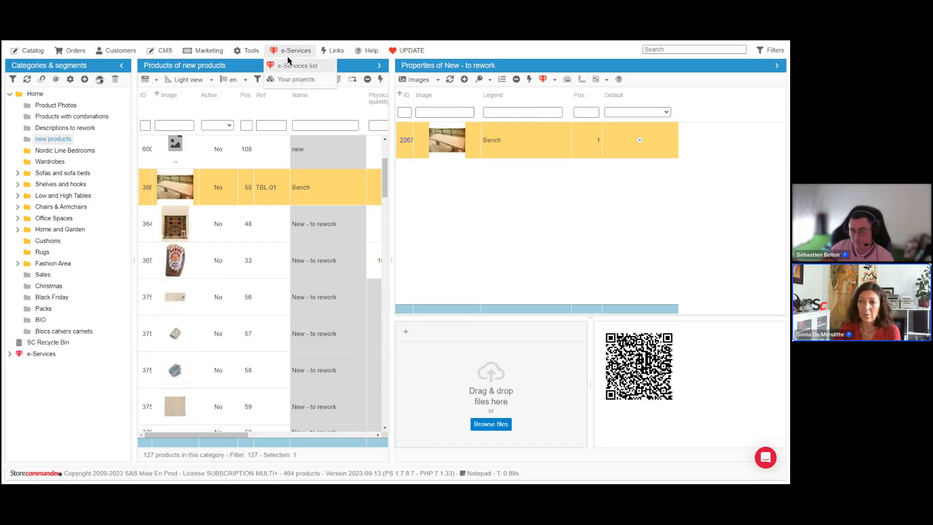
pyautogui.click(288, 82)
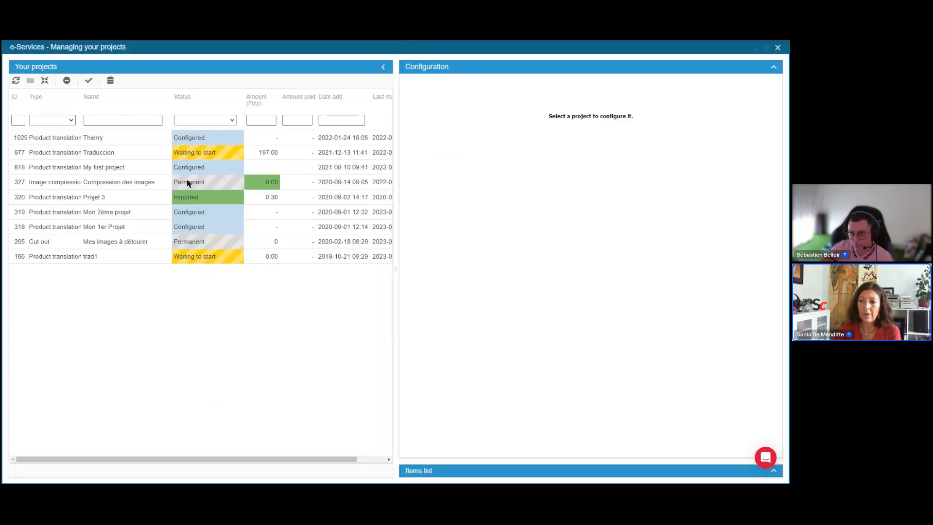
pyautogui.click(117, 183)
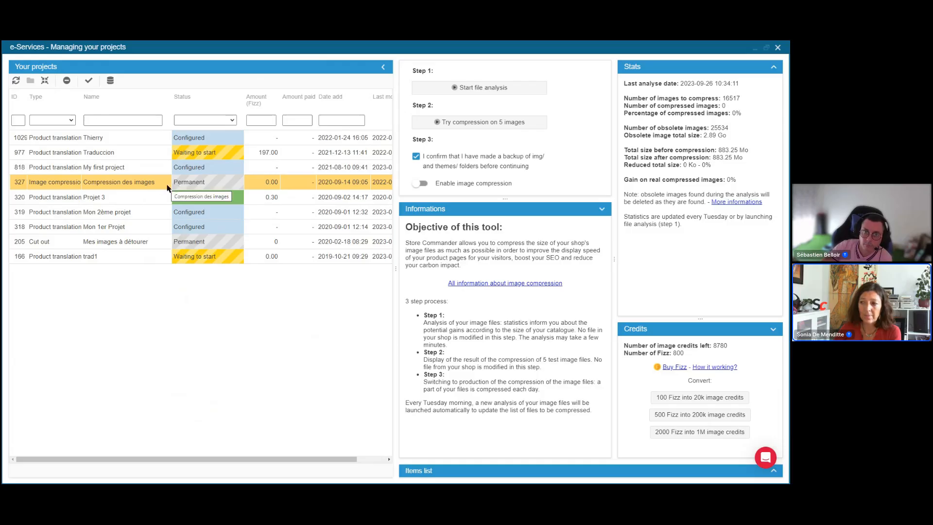
pyautogui.moveTo(365, 236); pyautogui.dragTo(350, 236)
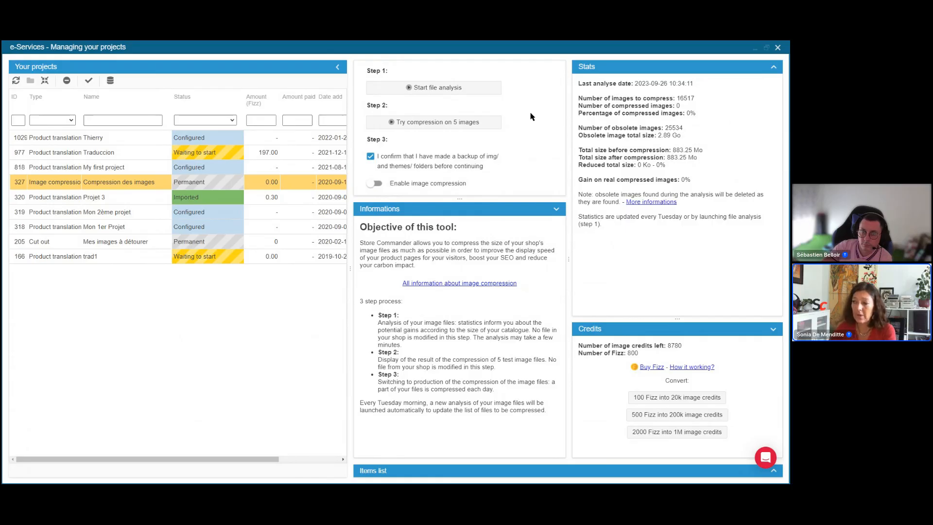
pyautogui.click(440, 89)
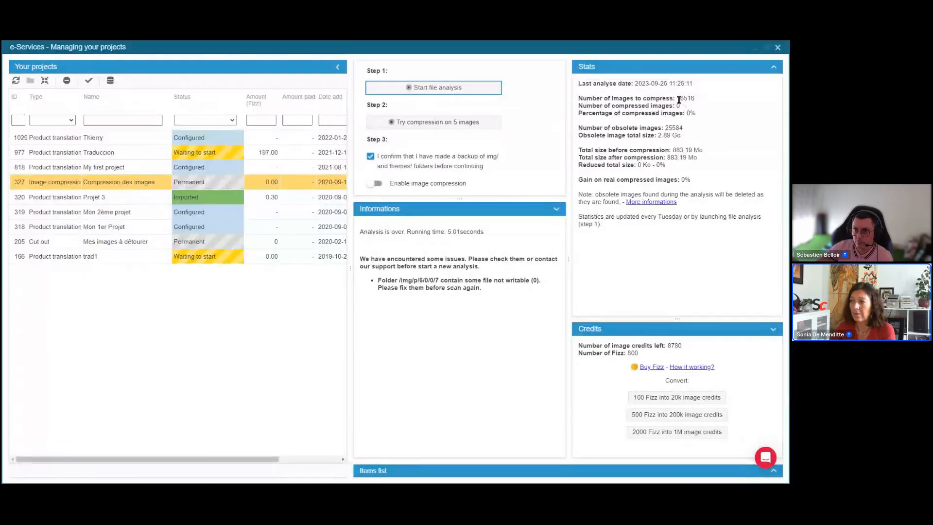
# Step: Review the compression statistics for images to compress and obsolete images
pyautogui.click(679, 99)
pyautogui.moveTo(686, 99); pyautogui.dragTo(679, 99)
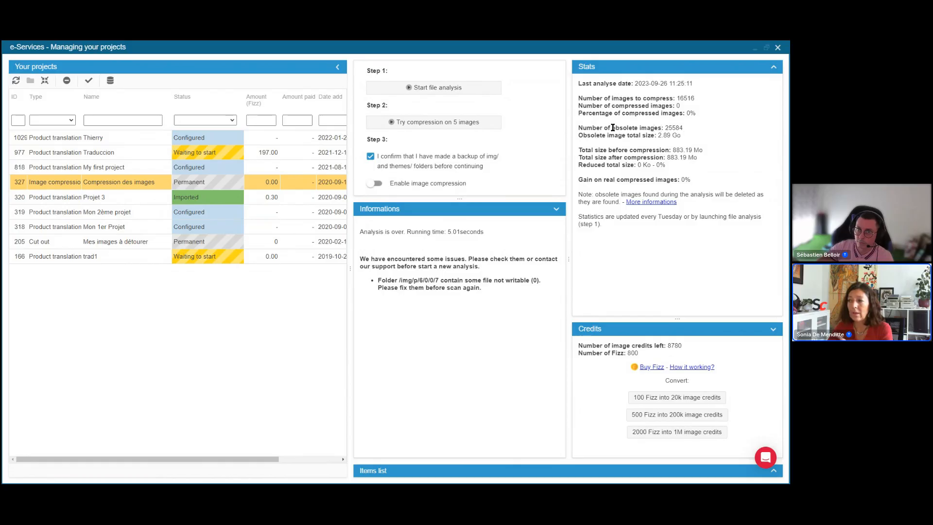
pyautogui.moveTo(613, 127); pyautogui.dragTo(664, 131)
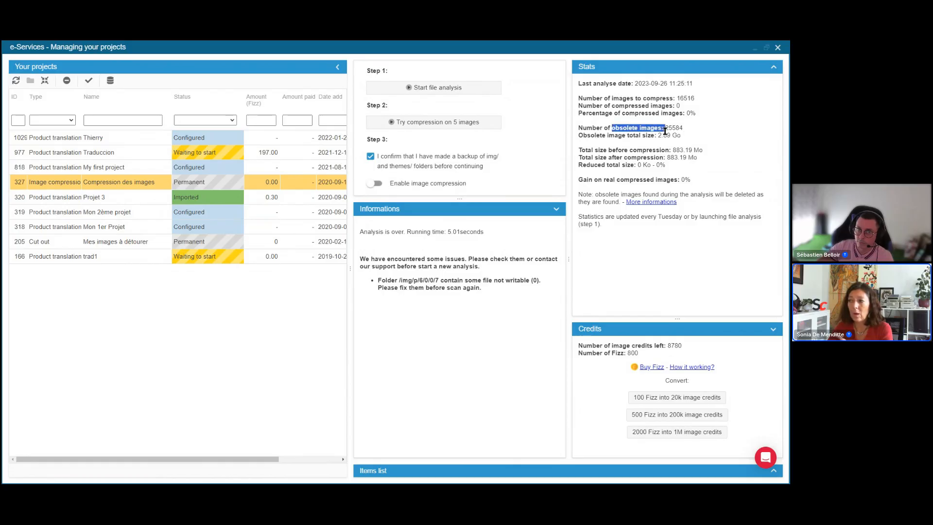
pyautogui.click(733, 147)
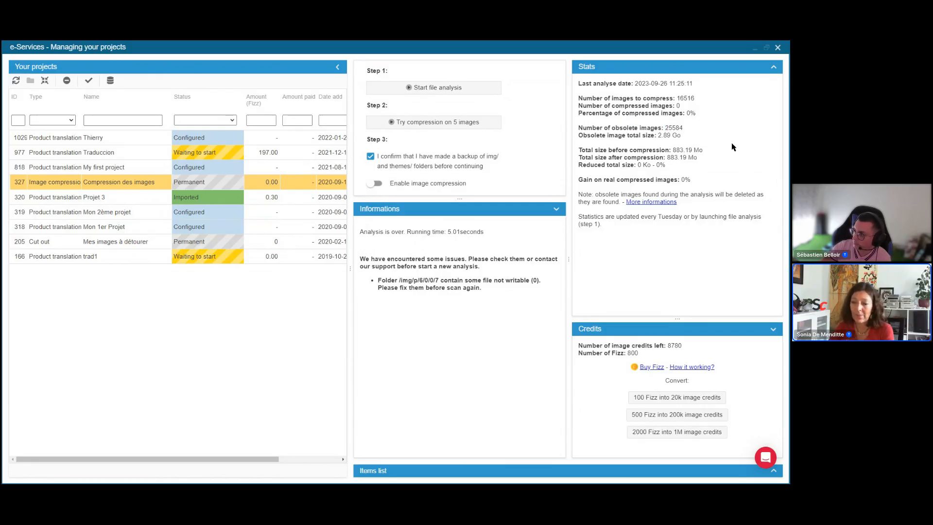
pyautogui.moveTo(657, 135); pyautogui.dragTo(690, 136)
pyautogui.click(699, 134)
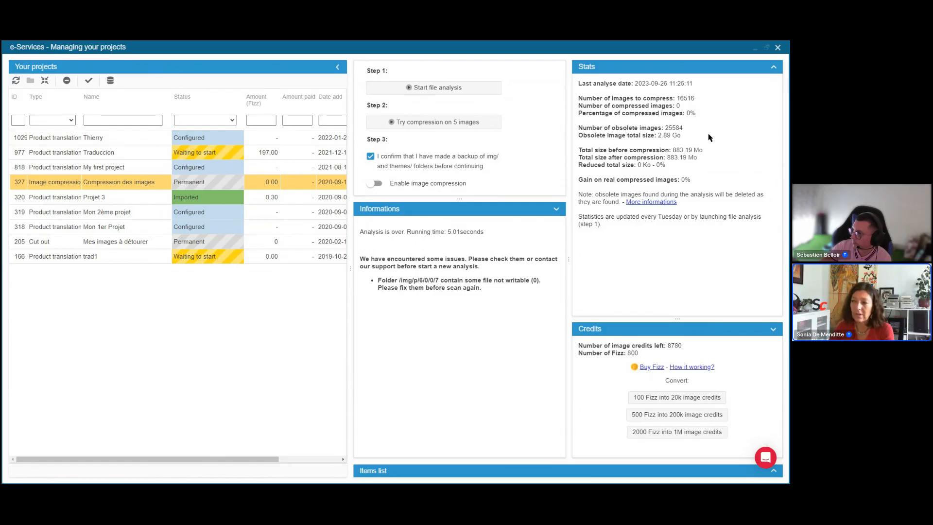
pyautogui.moveTo(666, 127); pyautogui.dragTo(689, 128)
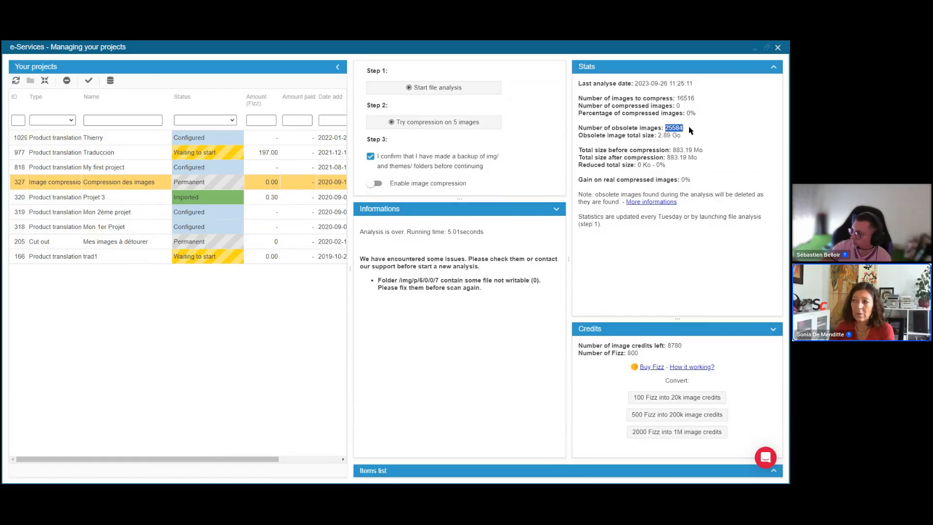
pyautogui.click(724, 136)
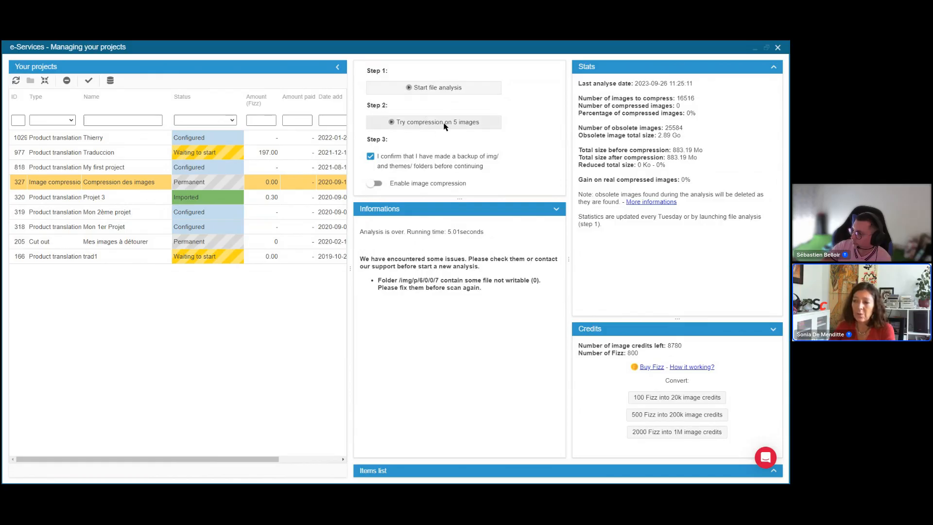
# Step: Run the trial compression on 5 images in the Compression des images project
pyautogui.click(471, 123)
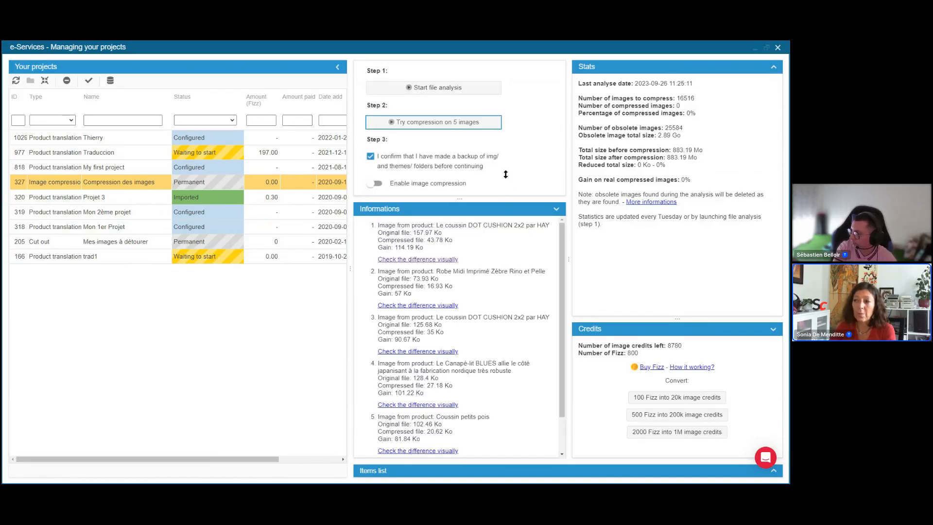
pyautogui.moveTo(505, 174); pyautogui.dragTo(506, 170)
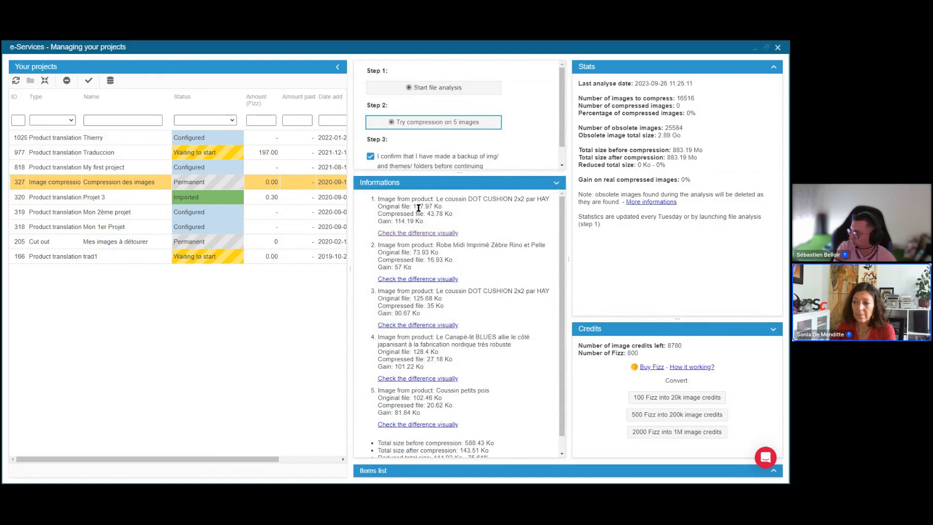
# Step: Review the trial results: original size, compressed size and gain for each image, plus the total reduction
pyautogui.moveTo(413, 207); pyautogui.dragTo(446, 210)
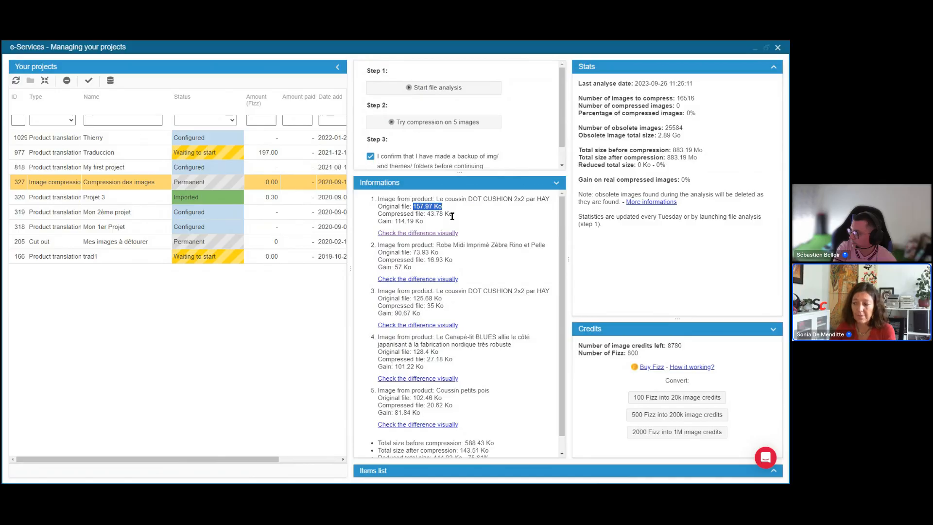
pyautogui.moveTo(427, 214); pyautogui.dragTo(460, 217)
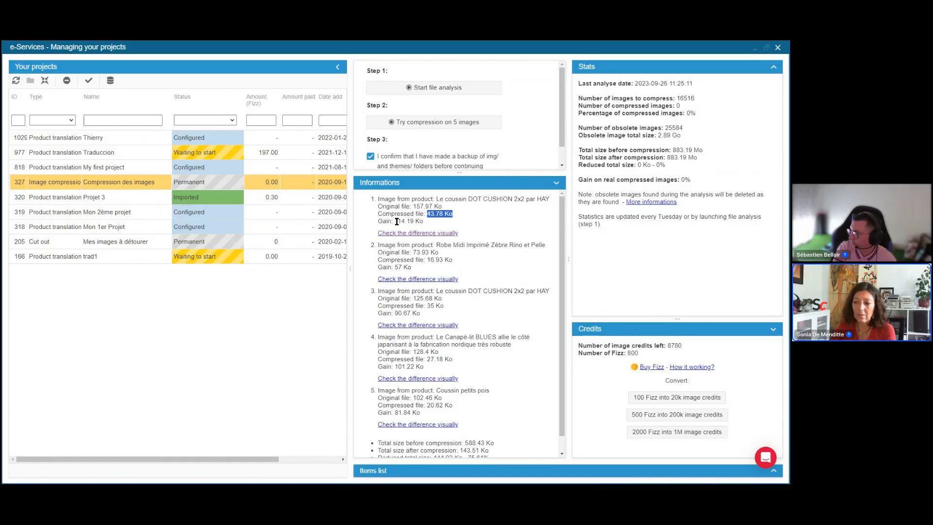
pyautogui.moveTo(395, 221); pyautogui.dragTo(430, 225)
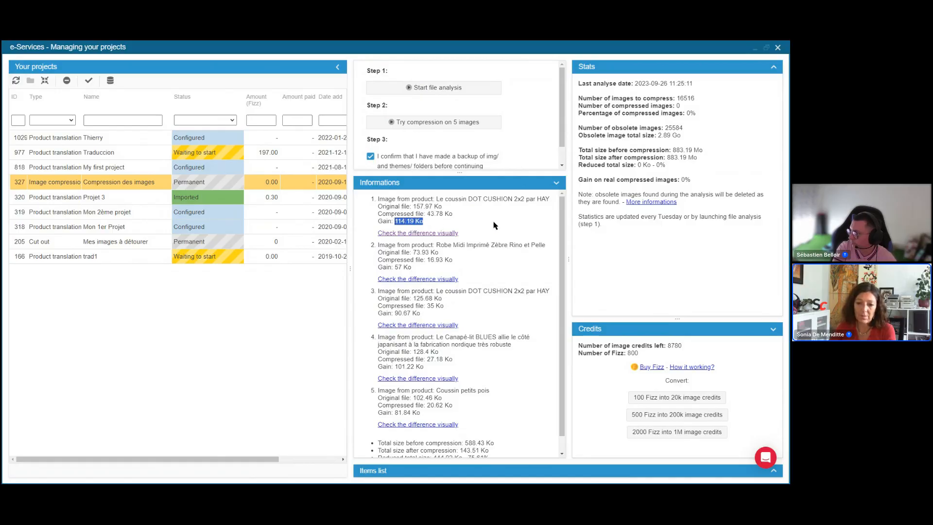
pyautogui.scroll(-1, 494, 270)
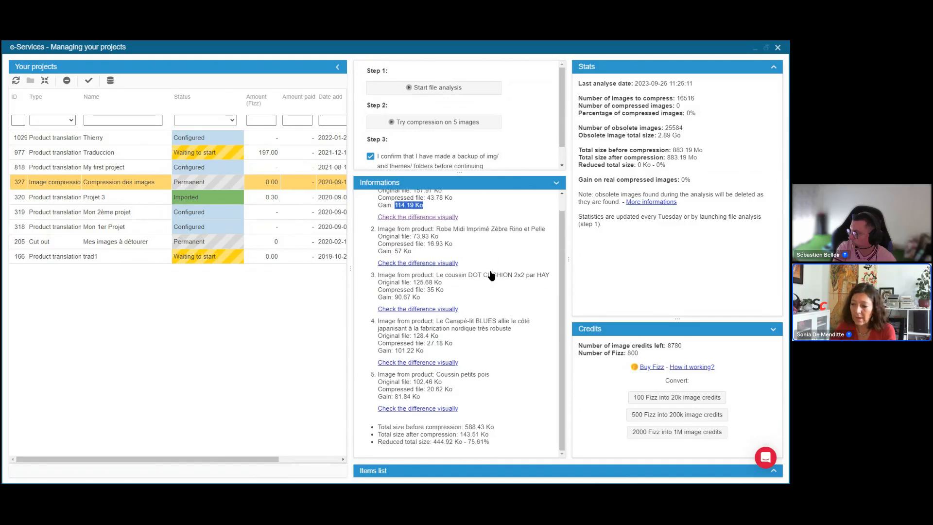
pyautogui.click(447, 440)
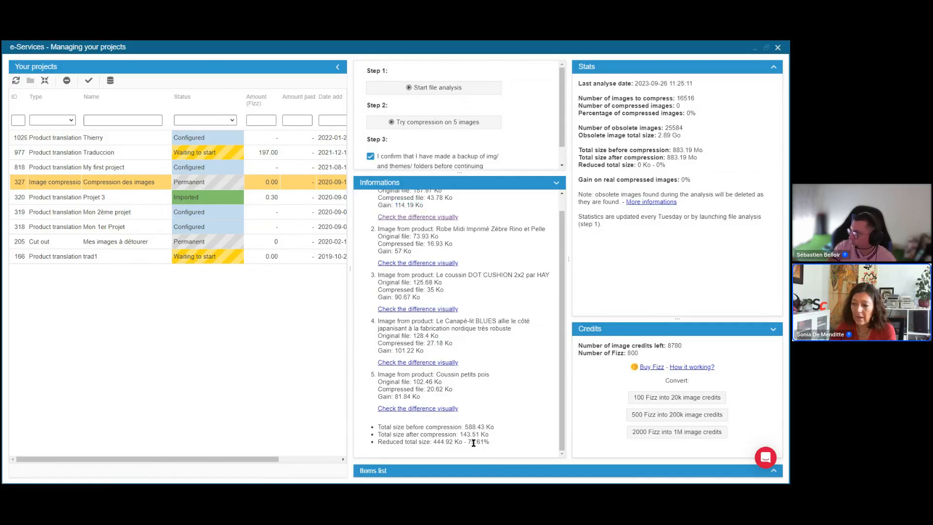
pyautogui.moveTo(467, 441); pyautogui.dragTo(495, 443)
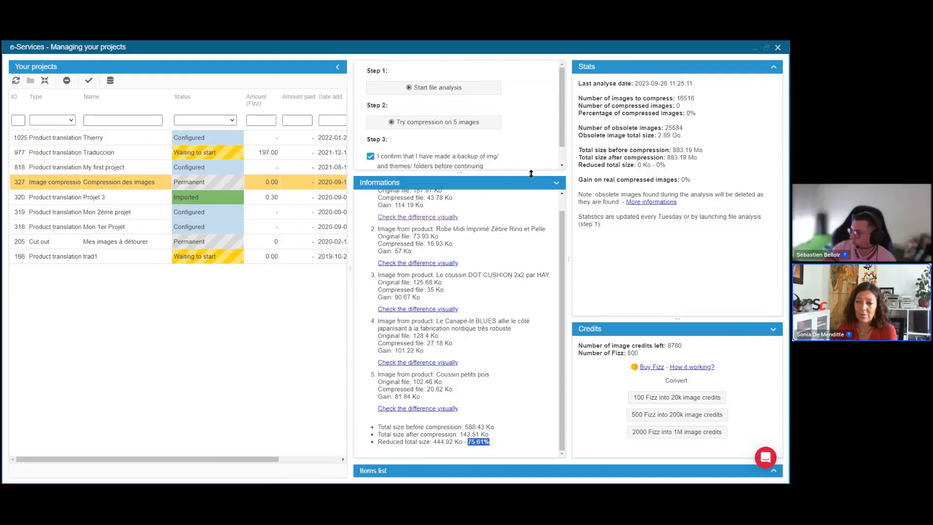
pyautogui.moveTo(530, 186); pyautogui.dragTo(523, 210)
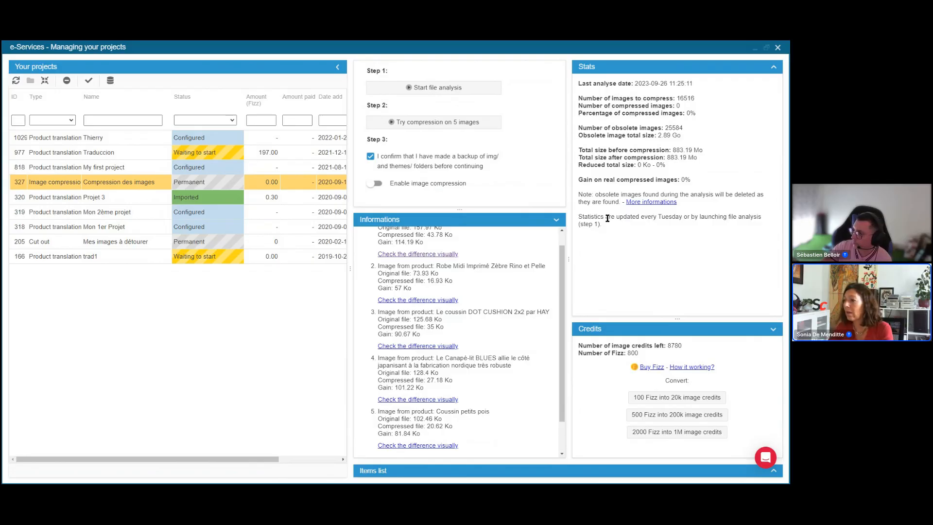
pyautogui.moveTo(610, 218); pyautogui.dragTo(692, 225)
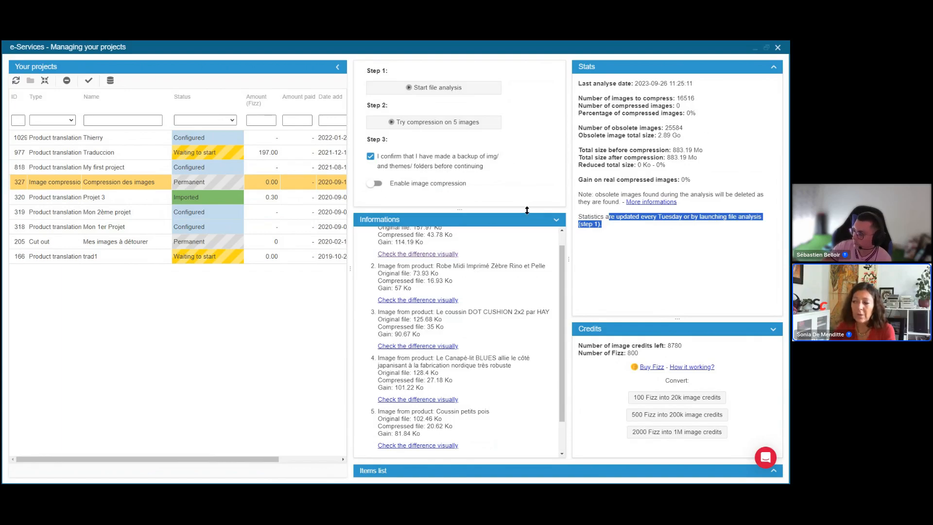
pyautogui.moveTo(527, 209); pyautogui.dragTo(527, 183)
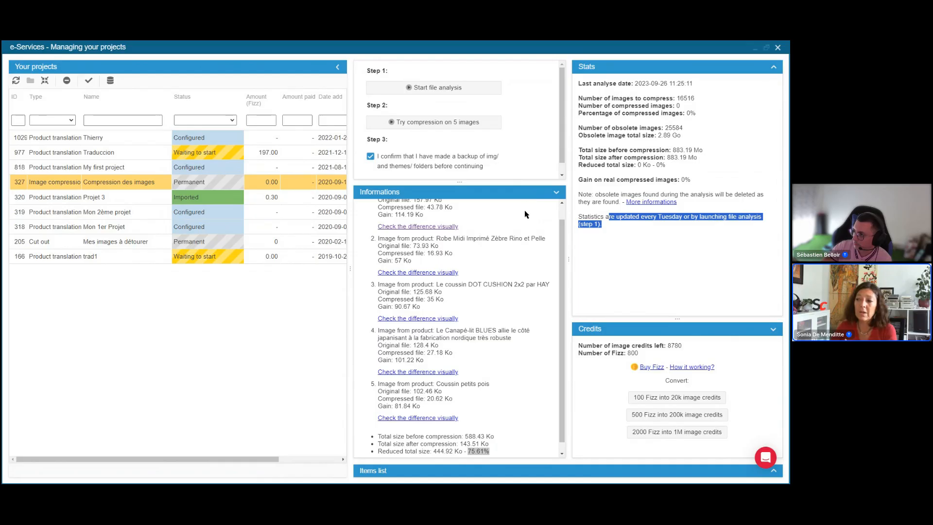
pyautogui.scroll(1, 524, 219)
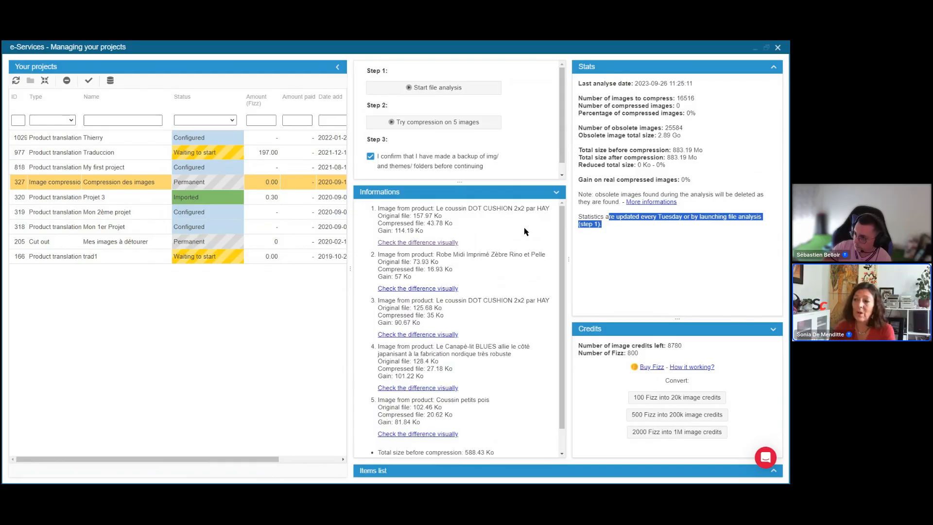
pyautogui.moveTo(532, 182); pyautogui.dragTo(530, 217)
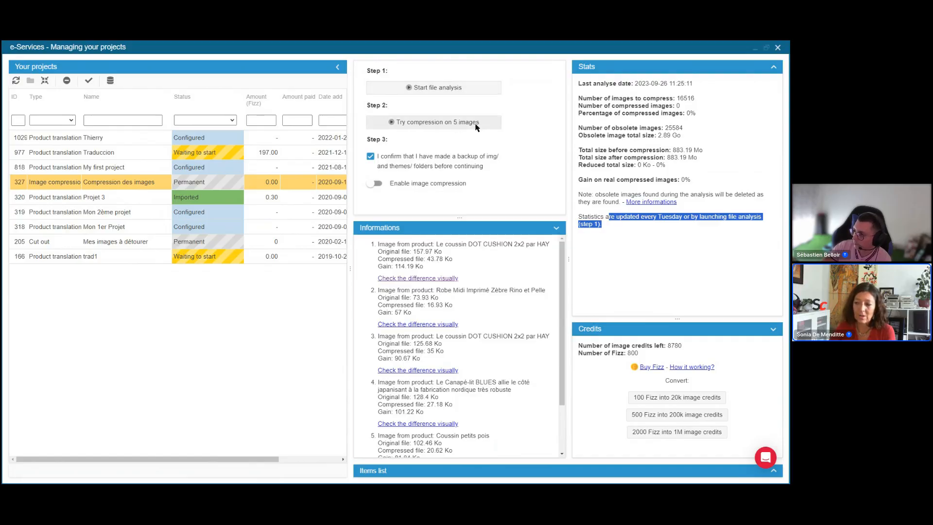
pyautogui.moveTo(510, 214); pyautogui.dragTo(513, 193)
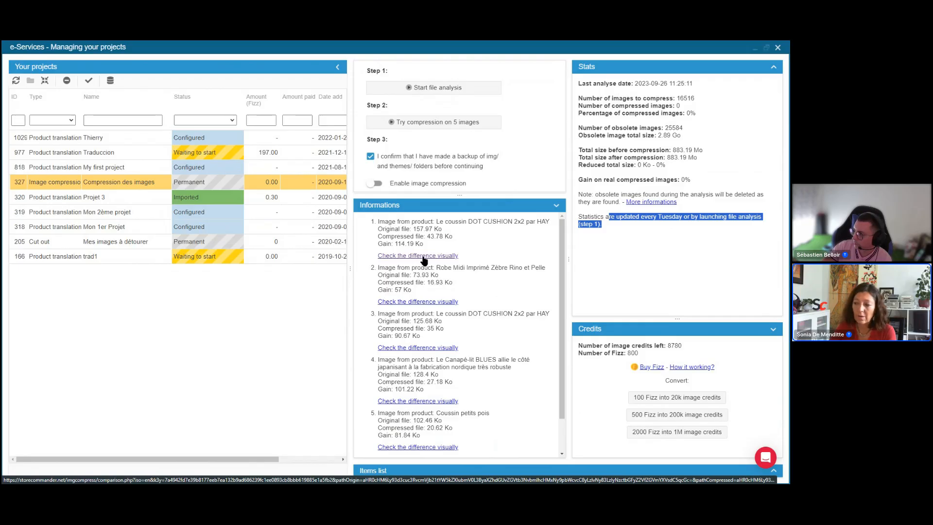
# Step: Open the visual comparisons of original and compressed images, sliding the divider across the cushion image
pyautogui.click(423, 302)
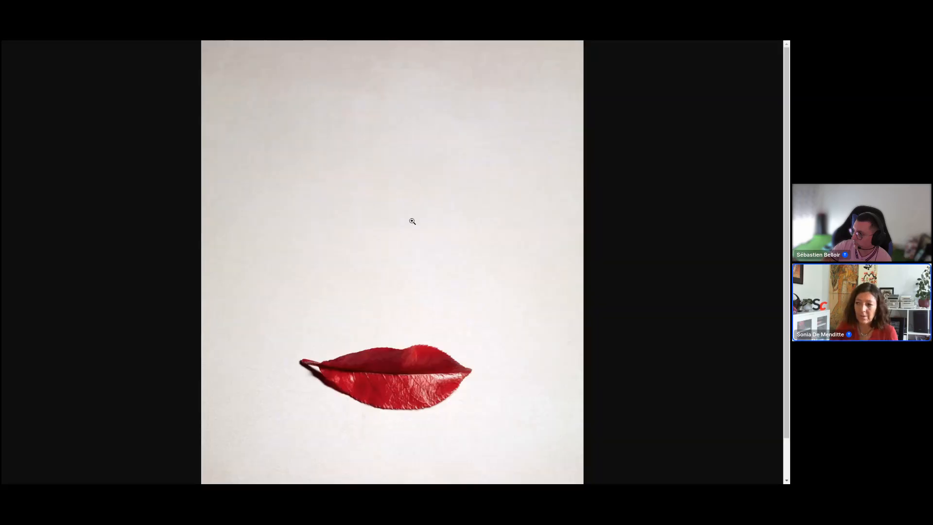
pyautogui.hotkey('ctrl', 'w')
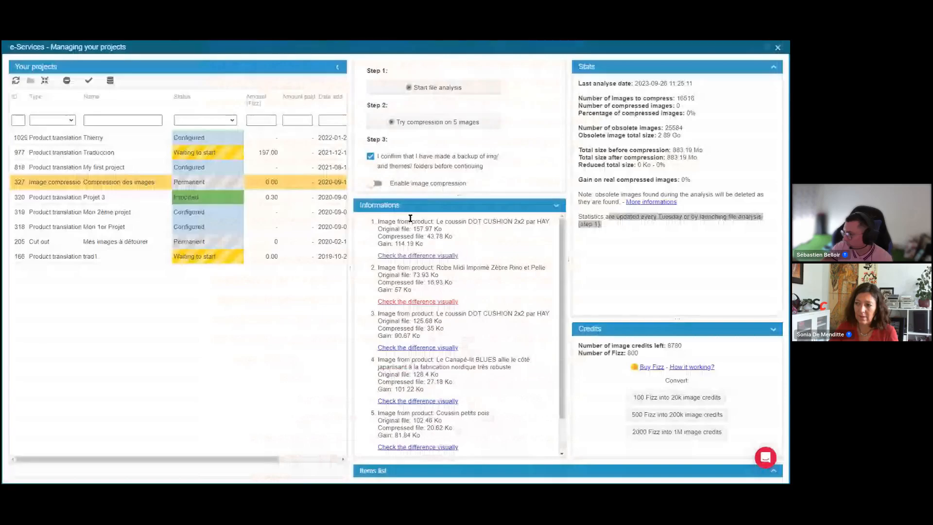
pyautogui.click(434, 256)
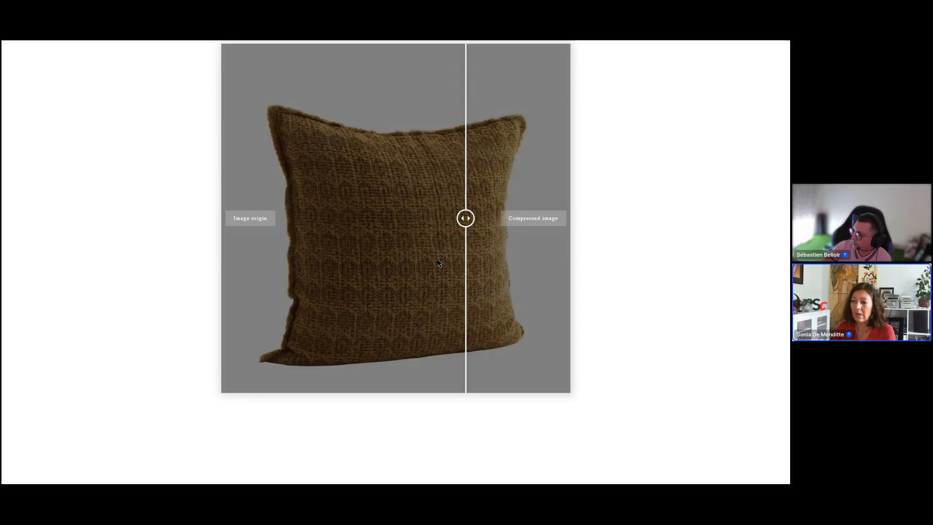
pyautogui.moveTo(465, 219); pyautogui.dragTo(408, 259)
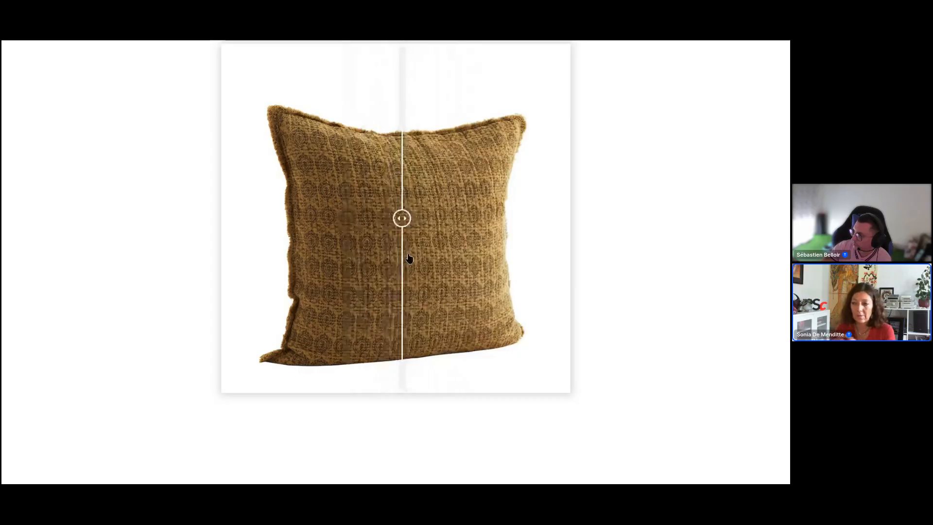
pyautogui.click(408, 258)
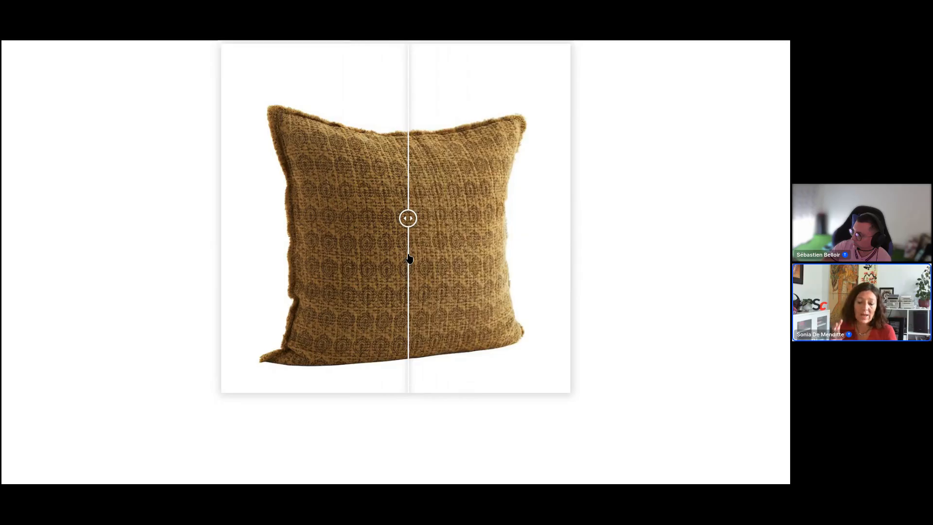
pyautogui.hotkey('ctrl', 'Tab')
pyautogui.hotkey('ctrl', 'Tab')
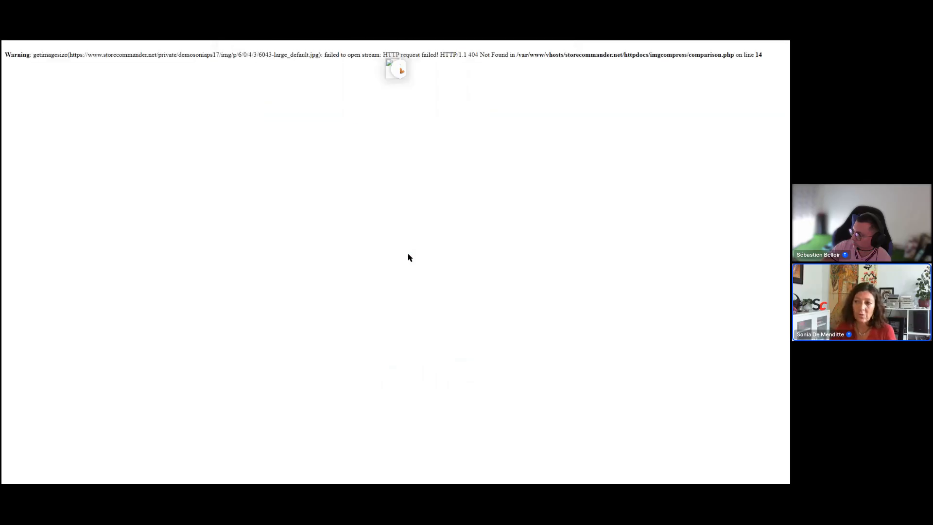
pyautogui.hotkey('ctrl', 'Tab')
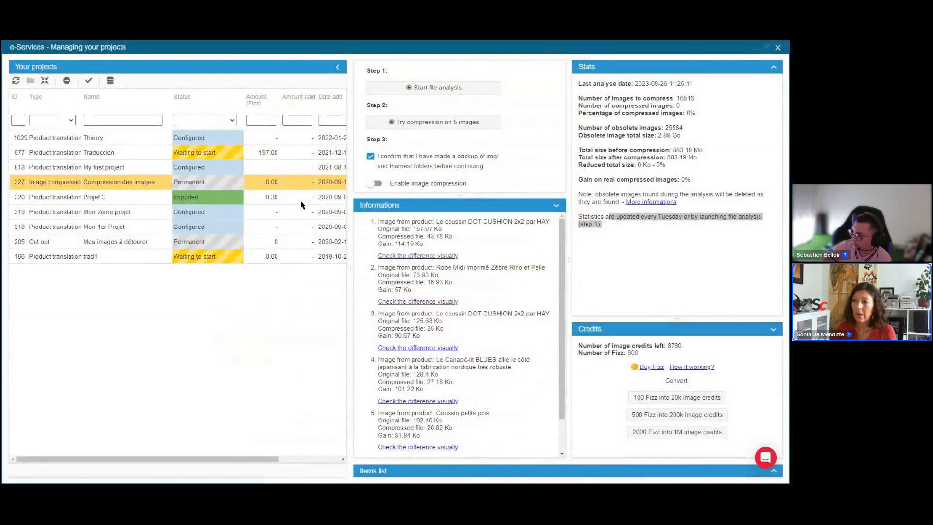
# Step: Close the e-Services projects window to return to the product catalog
pyautogui.click(779, 48)
pyautogui.click(286, 53)
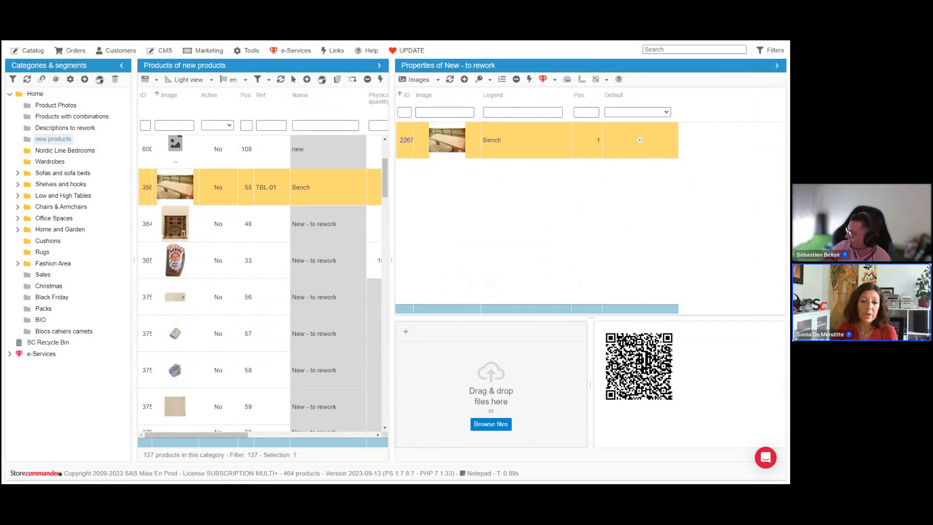
pyautogui.hotkey('alt', 'Tab')
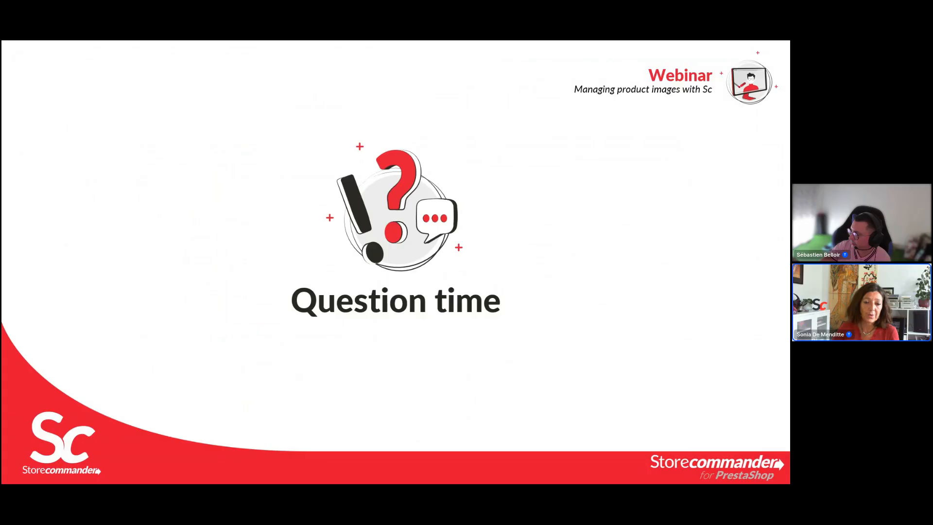
pyautogui.hotkey('alt', 'Tab')
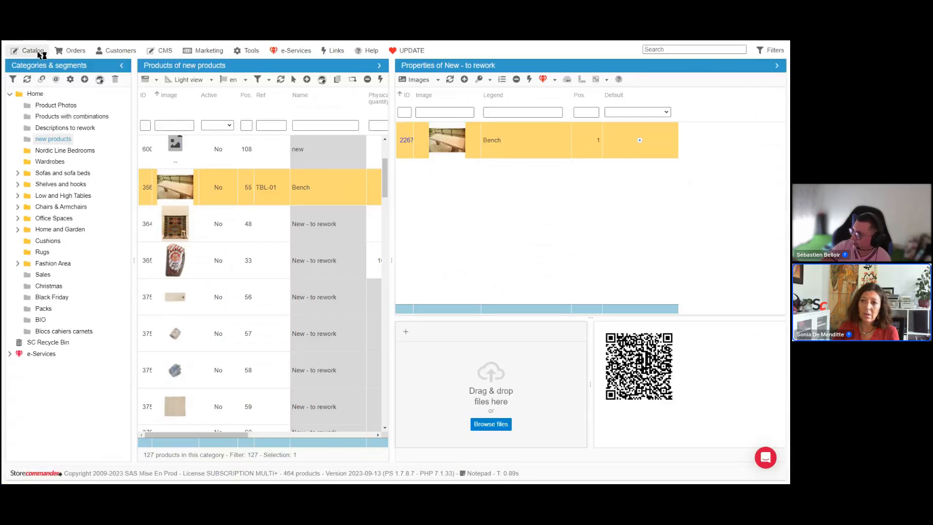
pyautogui.moveTo(38, 52)
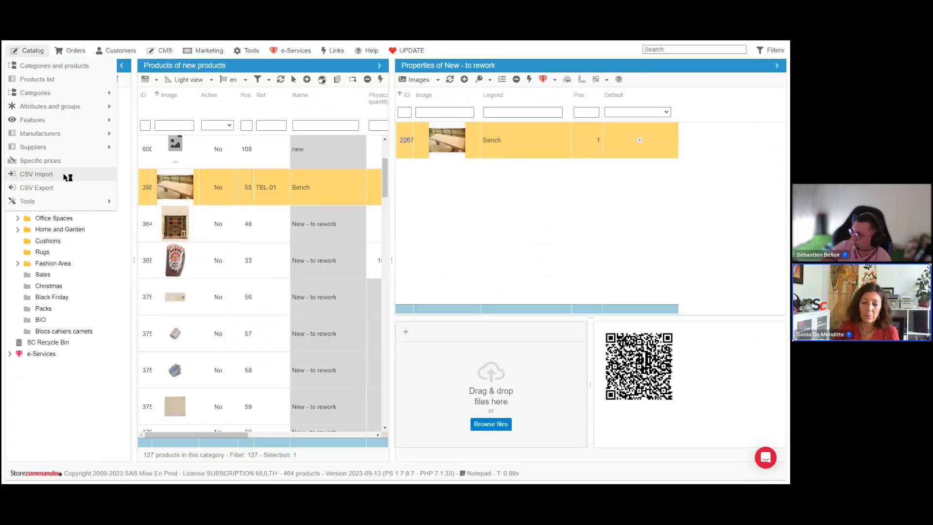
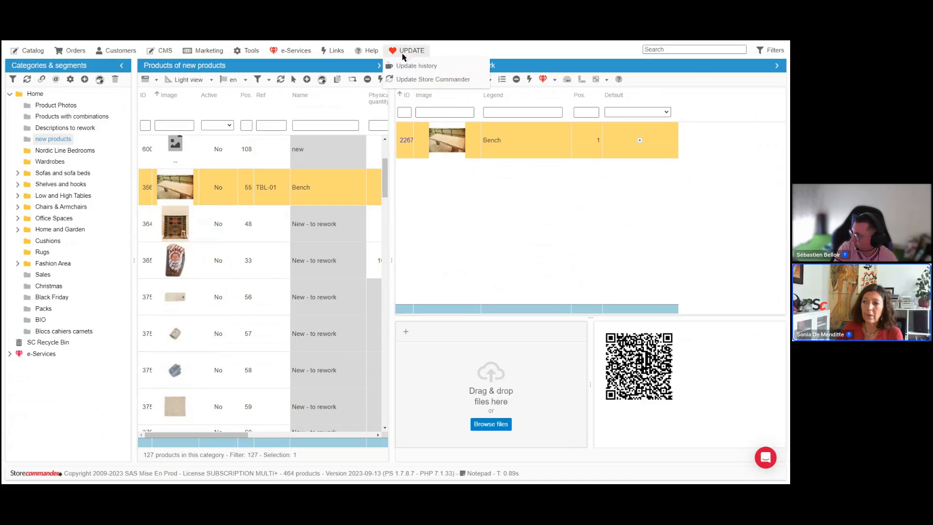
# Step: Widen the products list panel and select the product at position 54 to display its images
pyautogui.moveTo(368, 55)
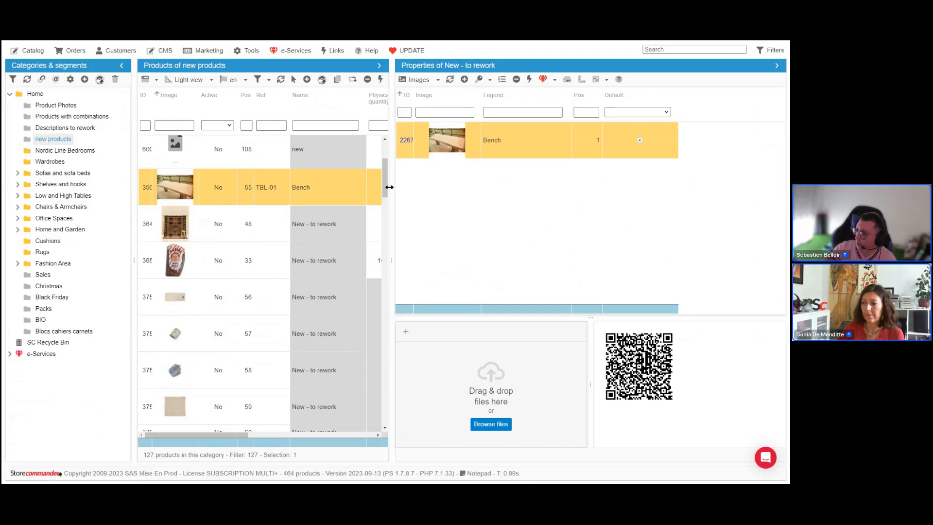
pyautogui.moveTo(389, 187); pyautogui.dragTo(494, 197)
pyautogui.scroll(3, 348, 219)
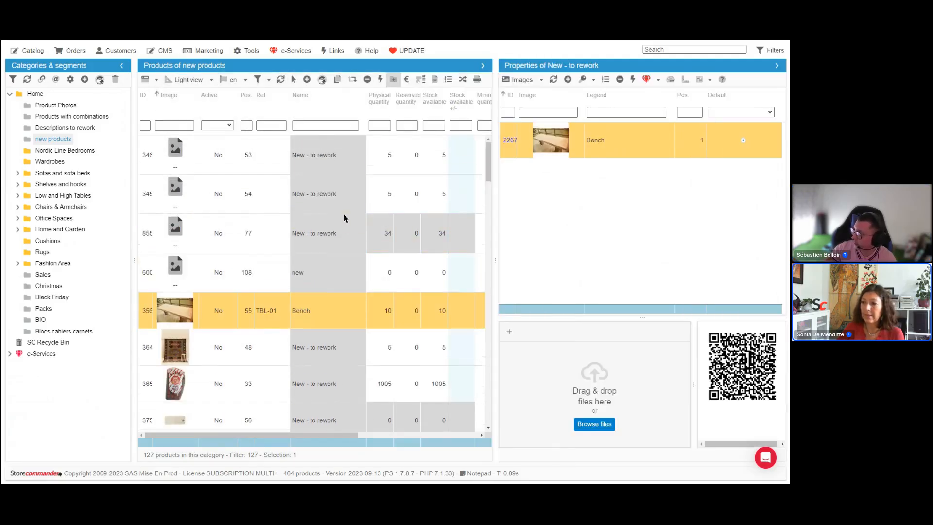
pyautogui.click(237, 176)
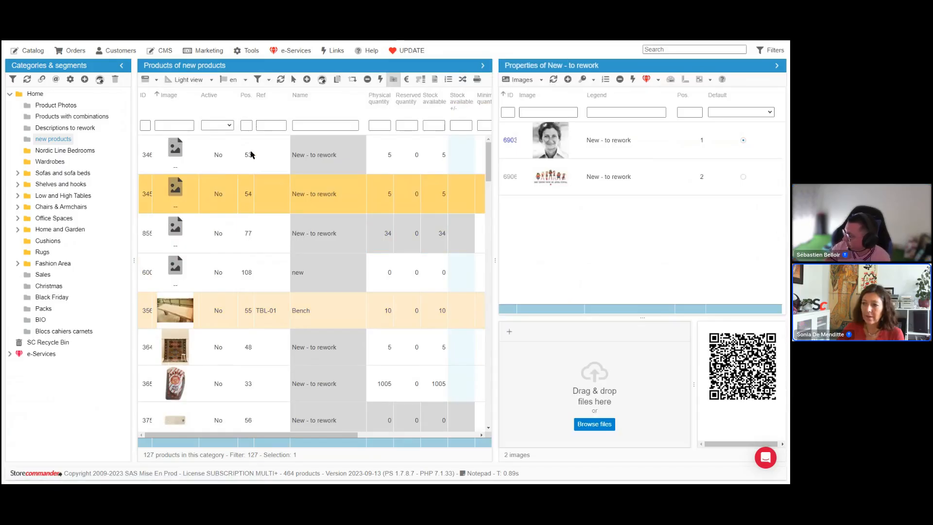
# Step: Refresh the product list, scroll through it, and select the product at position 56 to view its images
pyautogui.click(282, 81)
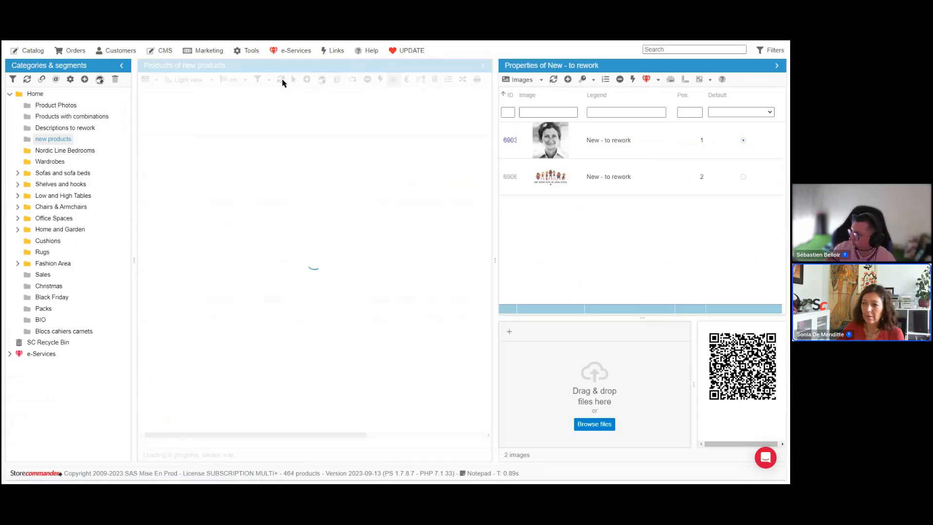
pyautogui.scroll(5, 295, 228)
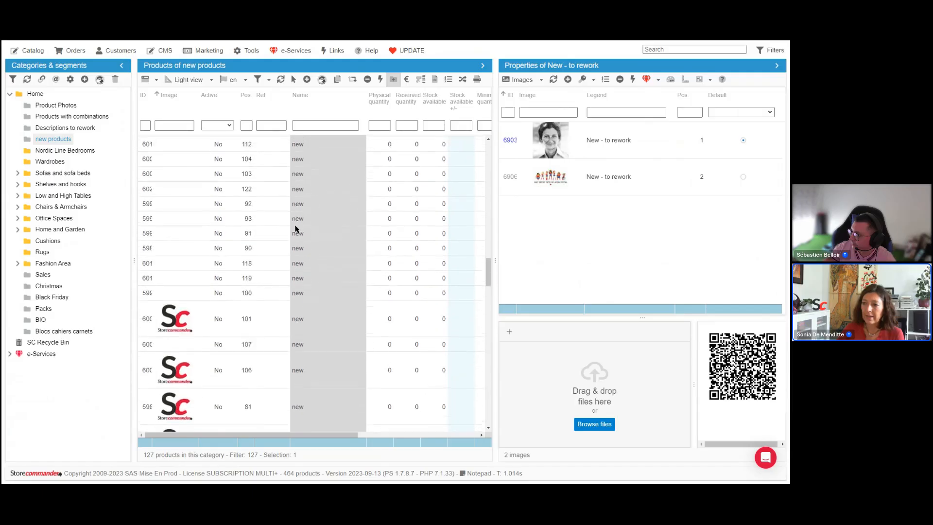
pyautogui.scroll(5, 379, 235)
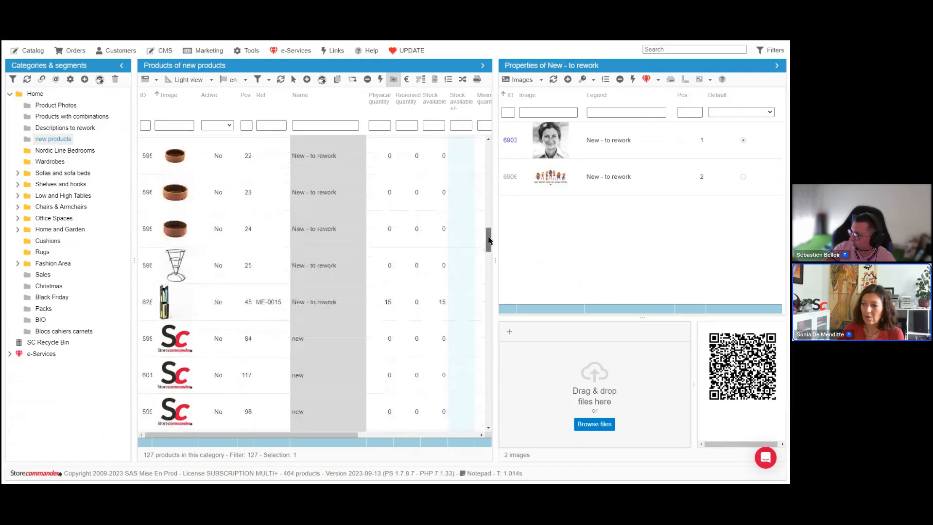
pyautogui.scroll(5, 488, 240)
pyautogui.click(212, 263)
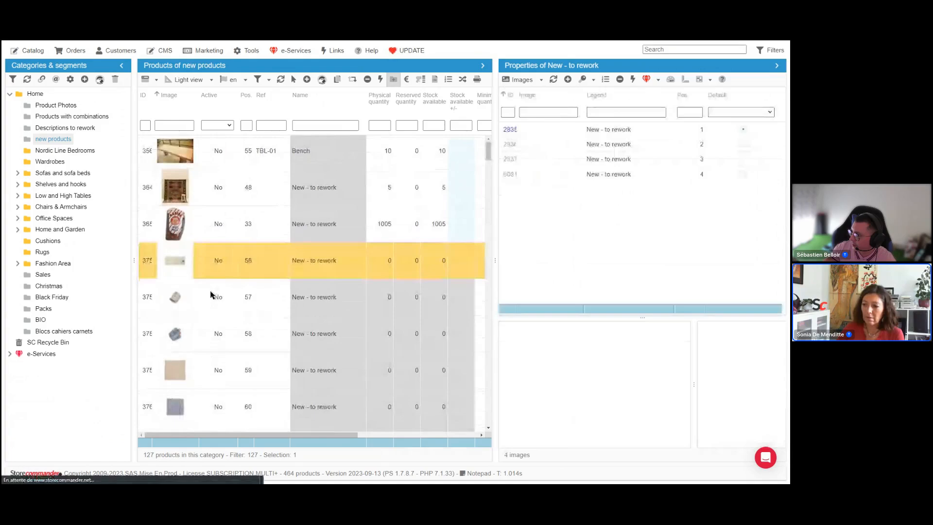
pyautogui.scroll(-3, 210, 294)
pyautogui.scroll(-4, 195, 272)
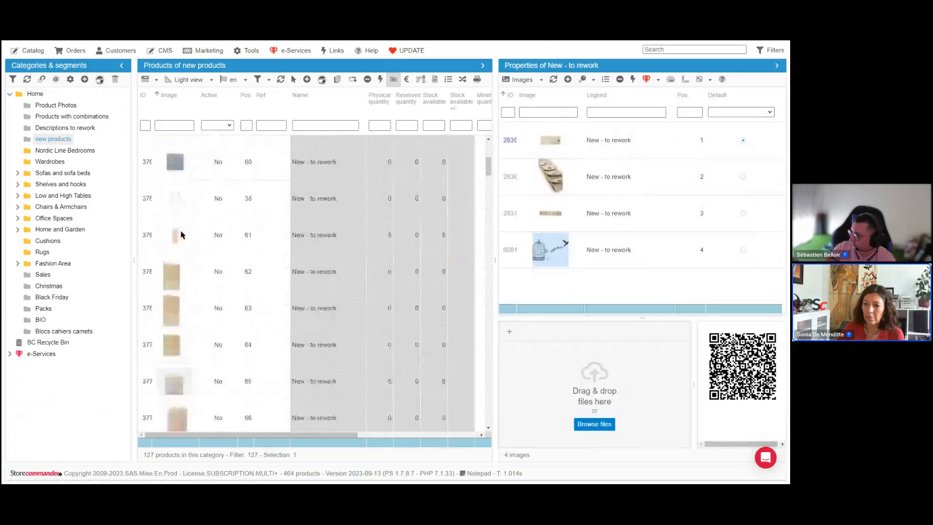
pyautogui.scroll(5, 180, 233)
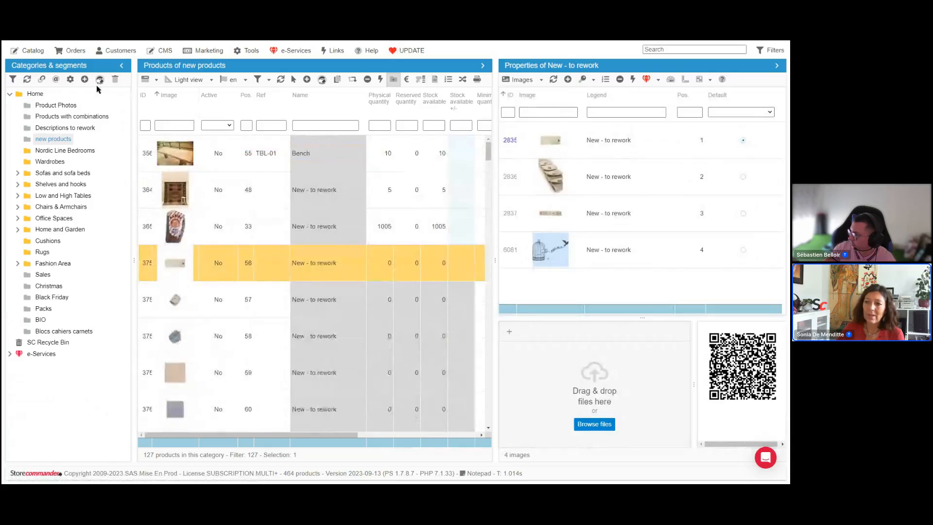
pyautogui.click(34, 51)
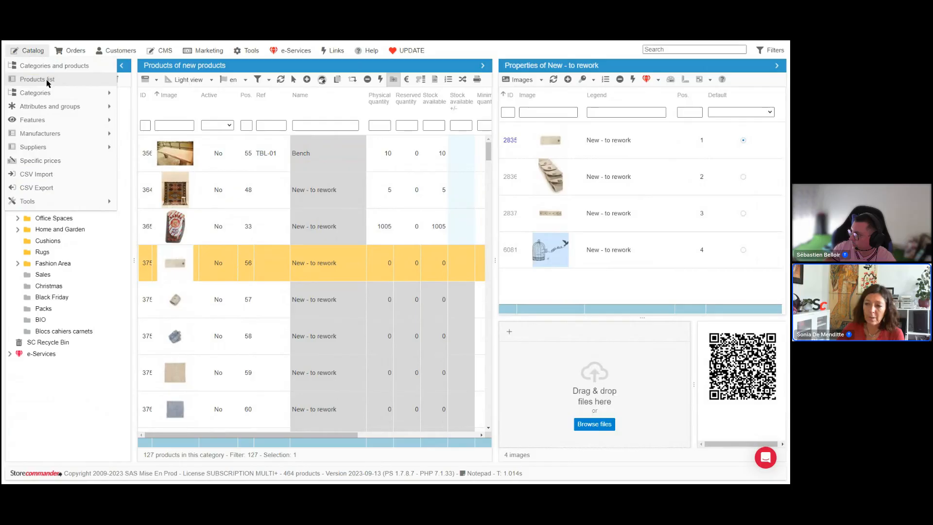
pyautogui.moveTo(49, 92)
pyautogui.click(179, 103)
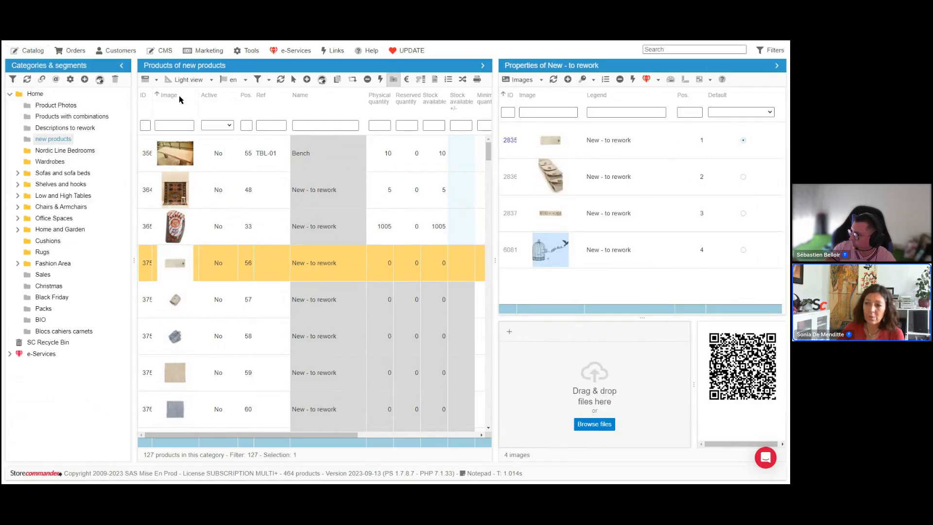
# Step: Sort the product list by the Image column
pyautogui.click(173, 107)
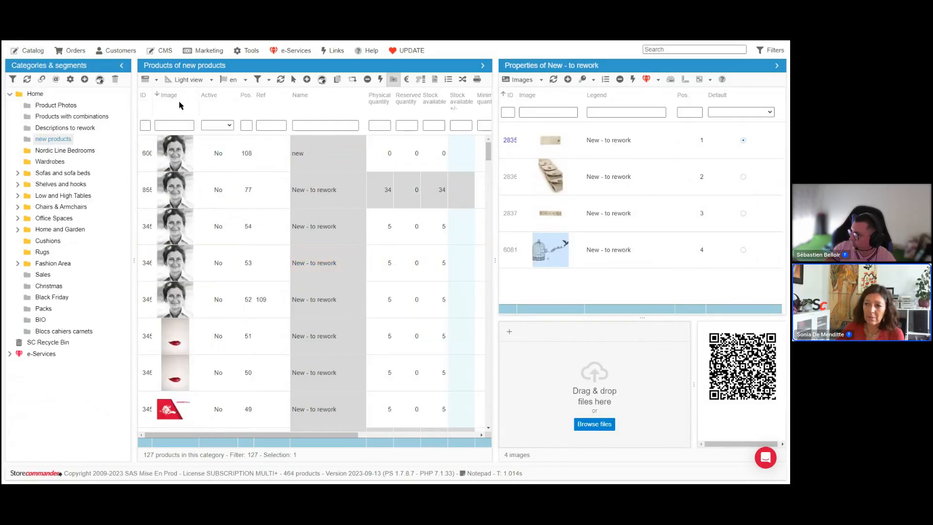
pyautogui.click(178, 106)
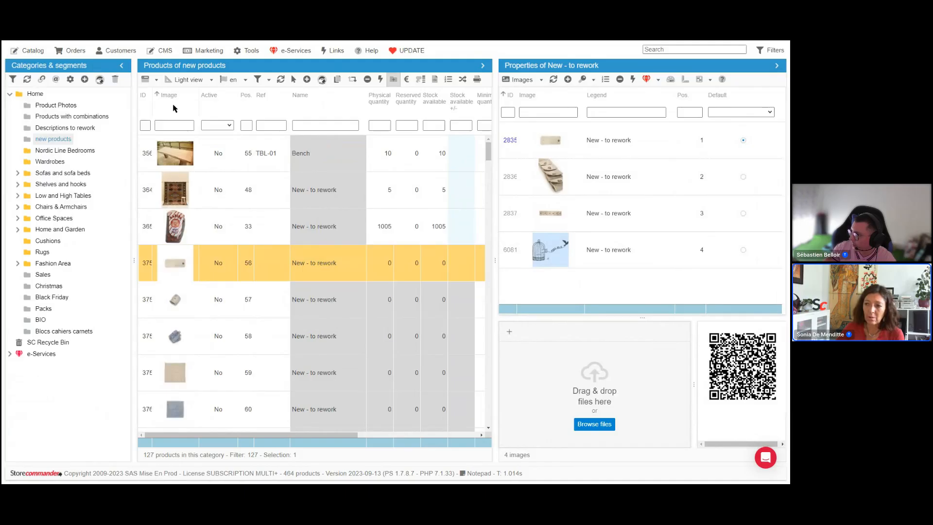
pyautogui.click(173, 107)
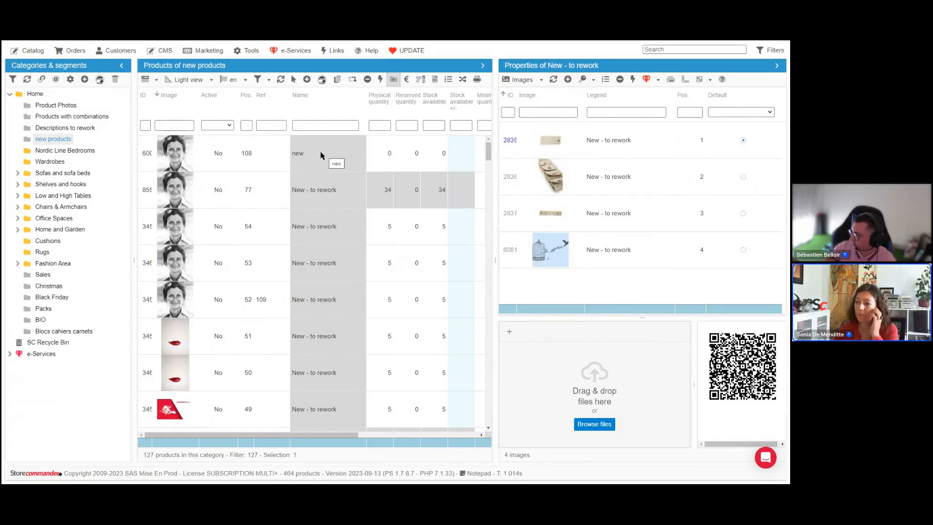
# Step: Open the Segmentation tool and add a new segment
pyautogui.click(249, 54)
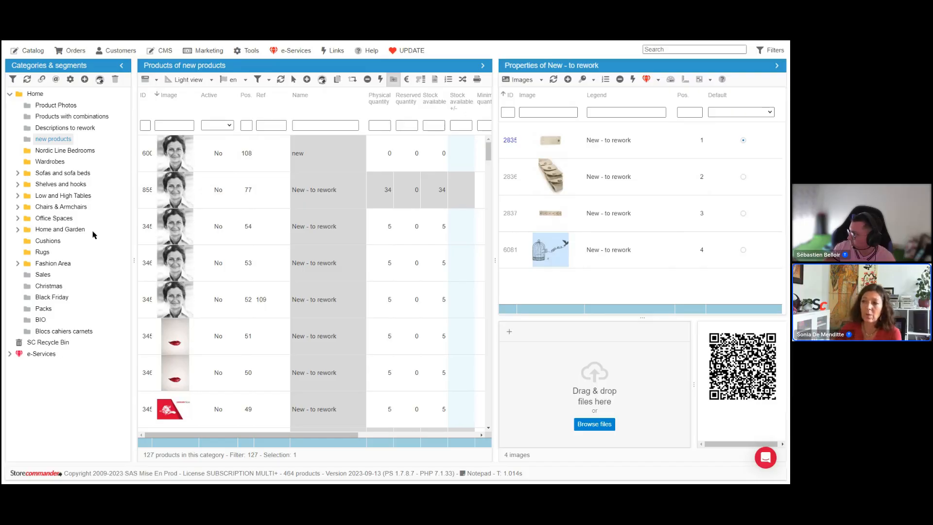
pyautogui.click(249, 50)
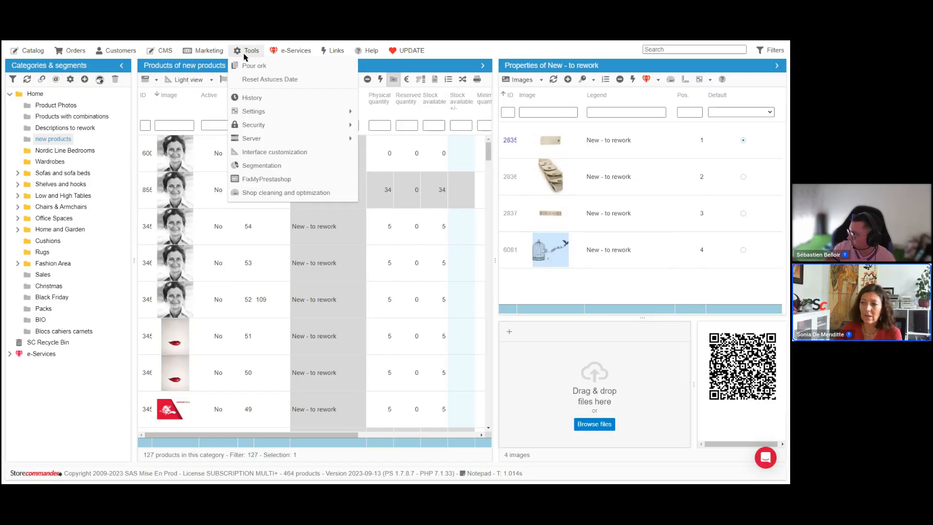
pyautogui.click(262, 165)
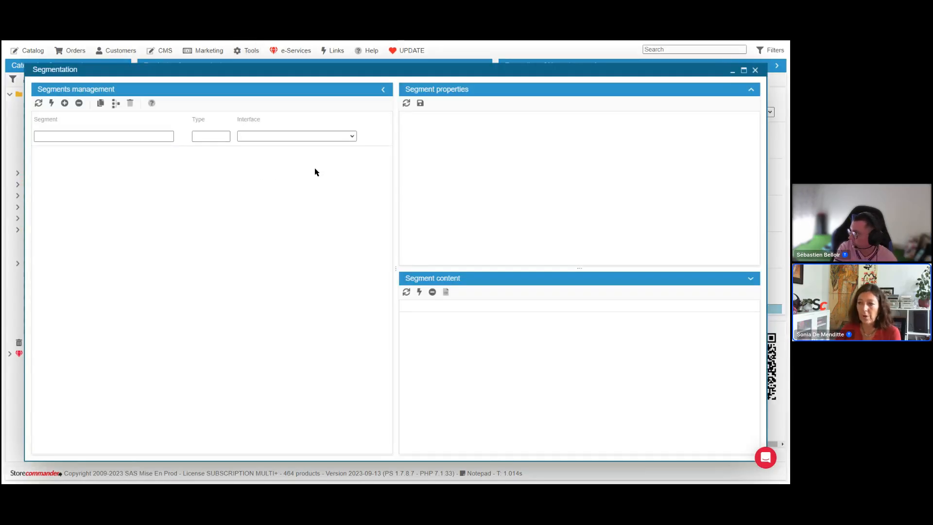
pyautogui.click(65, 104)
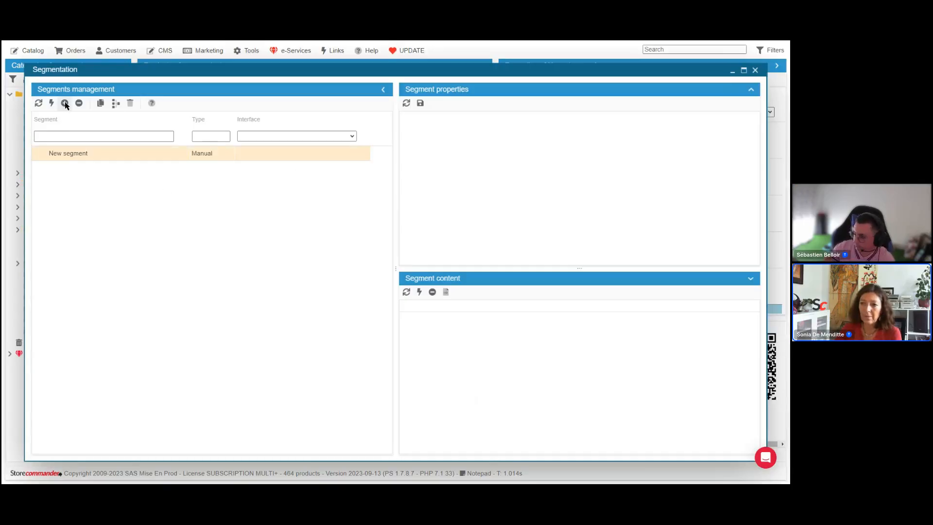
# Step: Rename the new segment as No image
pyautogui.doubleClick(139, 154)
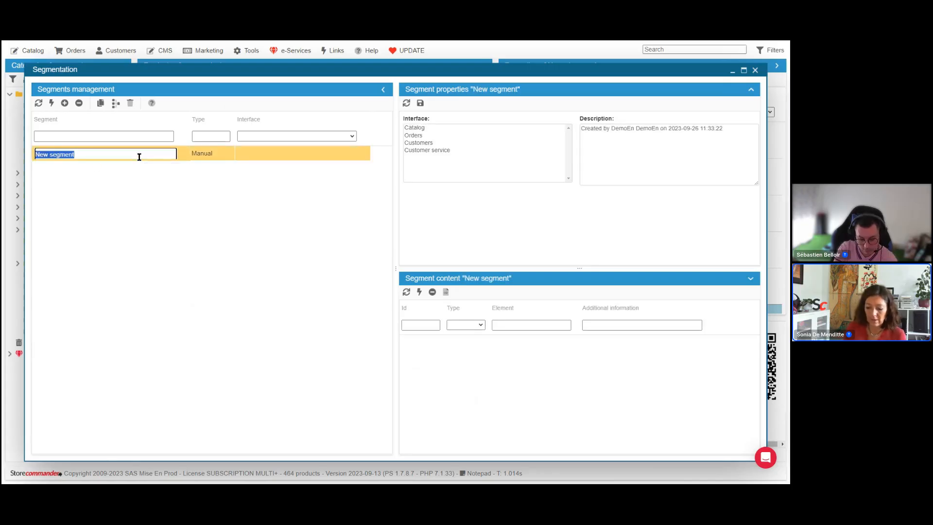
pyautogui.write('No image')
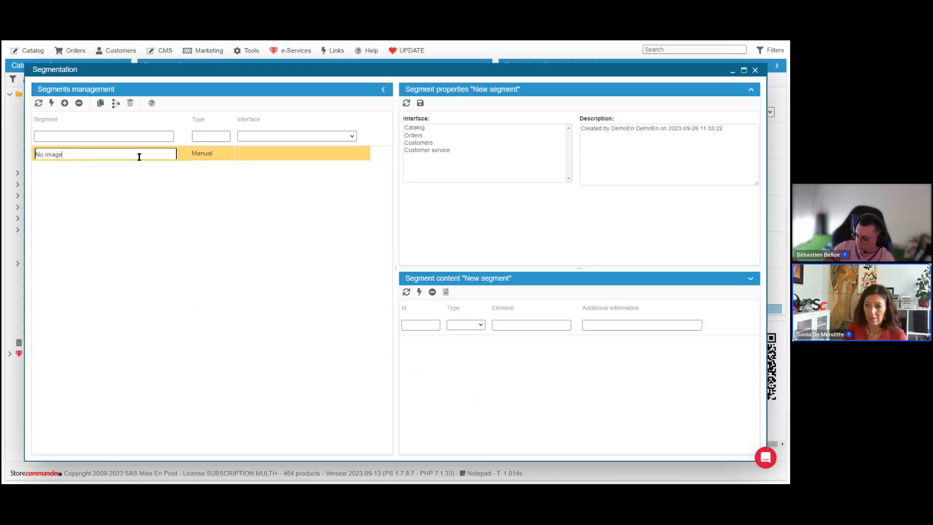
pyautogui.press('Return')
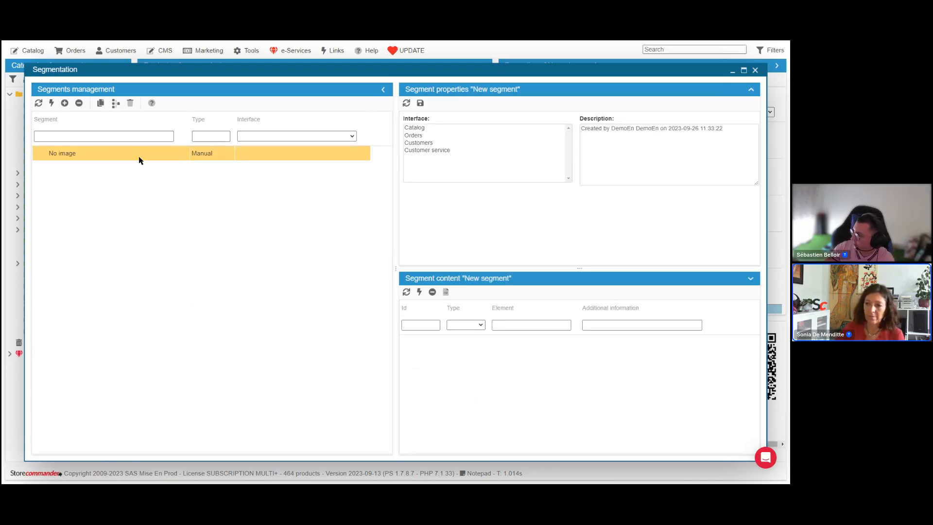
# Step: Set the segment type to Automatic, choose the Catalog interface, and save the properties
pyautogui.click(210, 155)
pyautogui.click(208, 173)
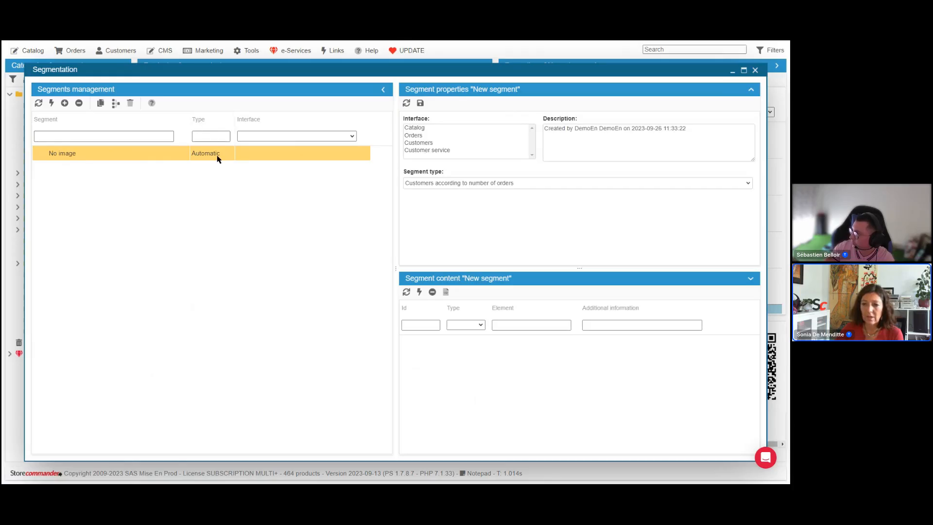
pyautogui.click(425, 128)
pyautogui.click(423, 104)
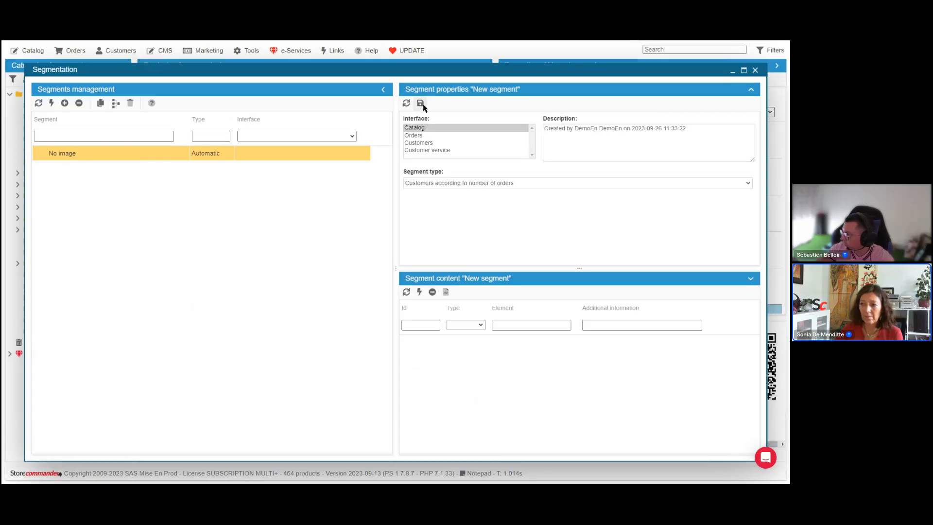
# Step: Set the segment type to Products without image and save the segment properties
pyautogui.moveTo(395, 189); pyautogui.dragTo(309, 189)
pyautogui.click(396, 184)
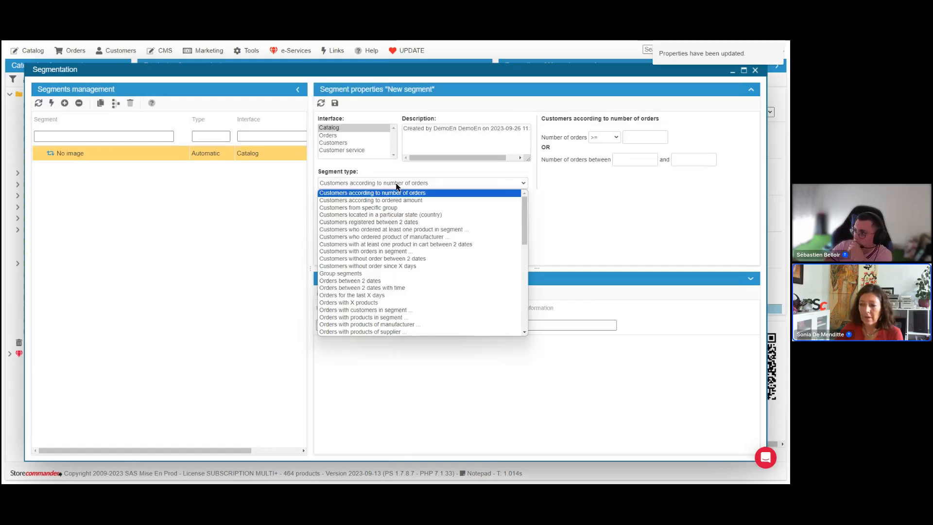
pyautogui.scroll(-3, 396, 236)
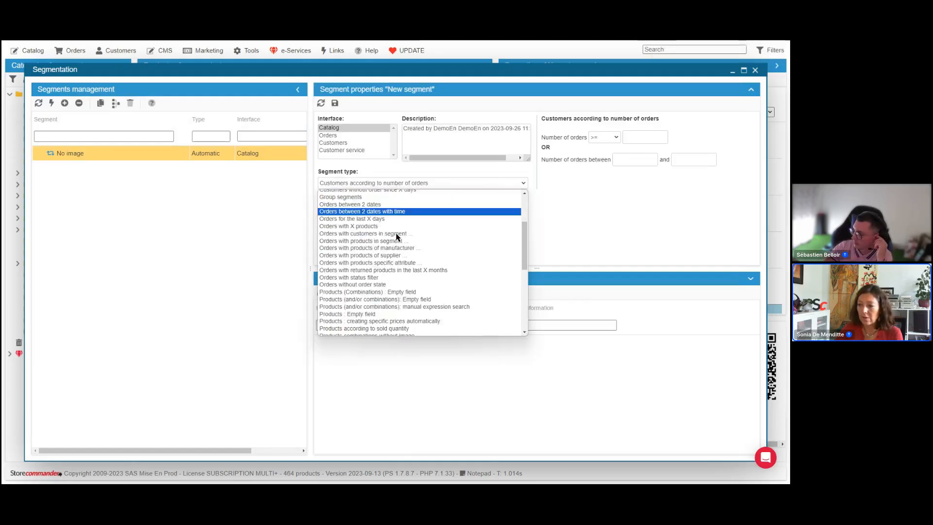
pyautogui.scroll(-4, 396, 237)
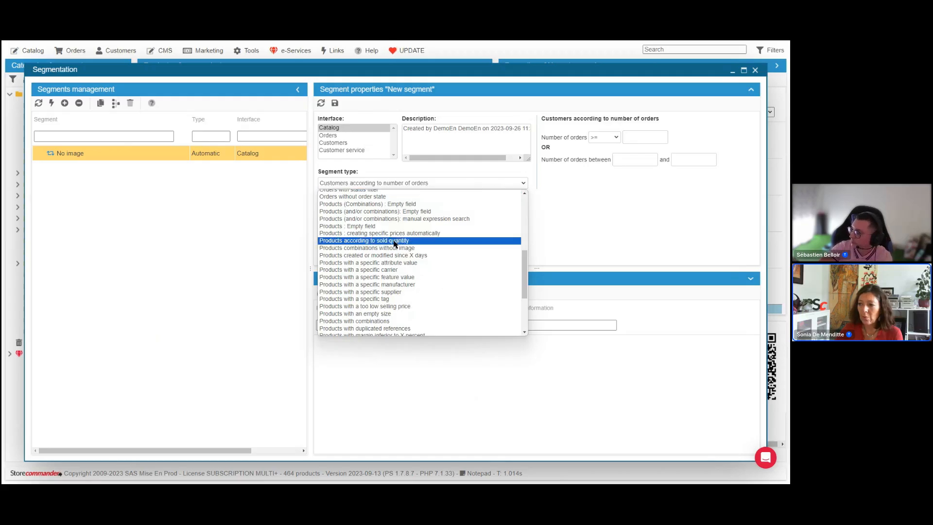
pyautogui.scroll(-4, 394, 243)
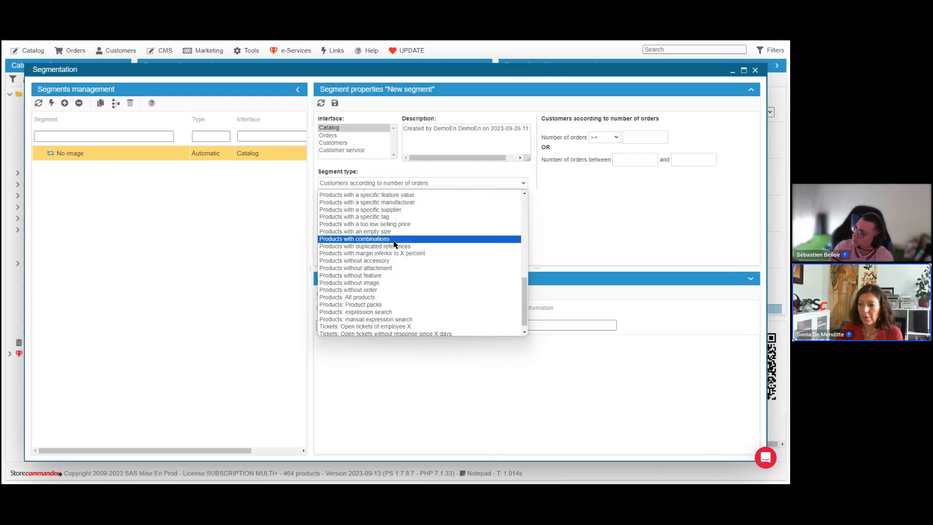
pyautogui.scroll(-1, 394, 244)
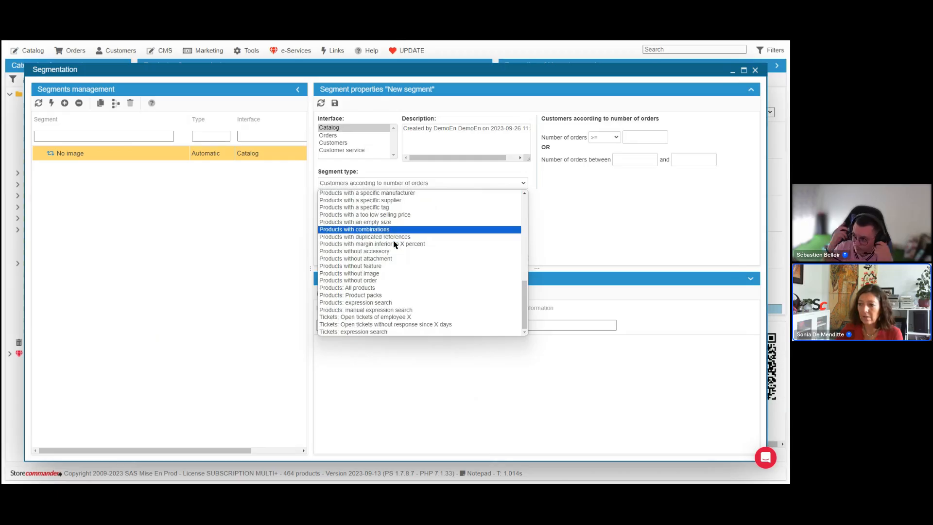
pyautogui.click(393, 273)
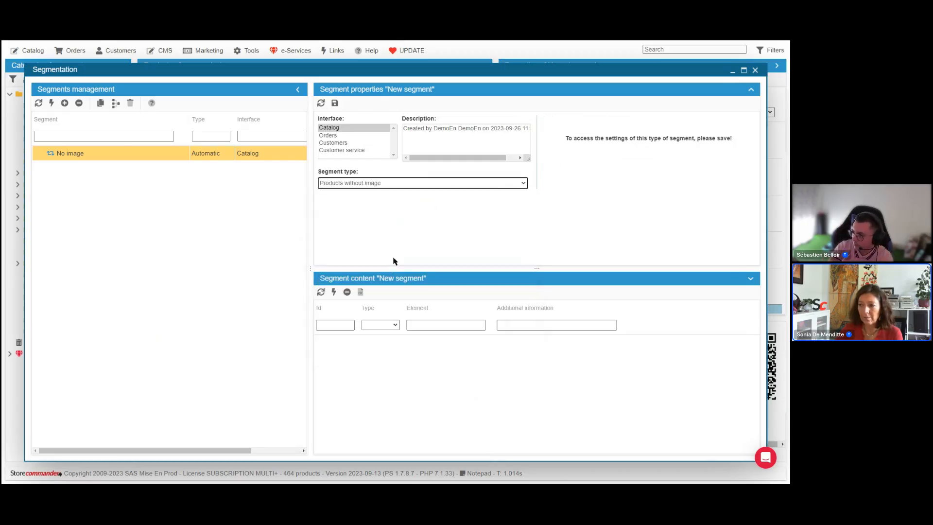
pyautogui.click(334, 103)
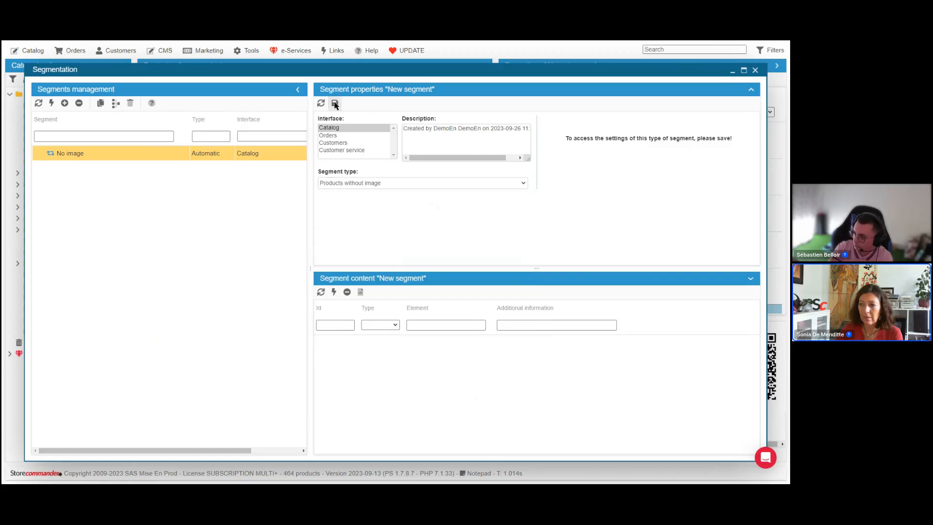
# Step: Keep the display option at Active and nonactive products and close the Segmentation window
pyautogui.click(609, 142)
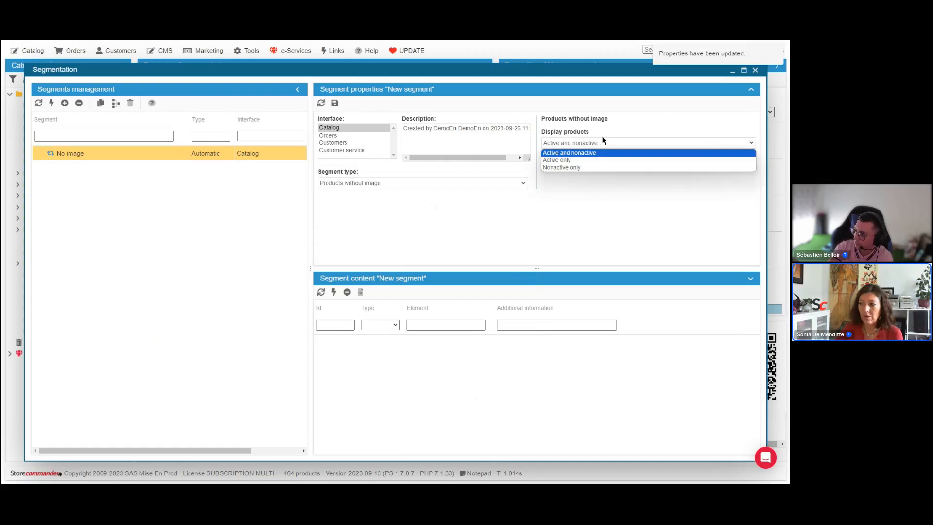
pyautogui.click(603, 141)
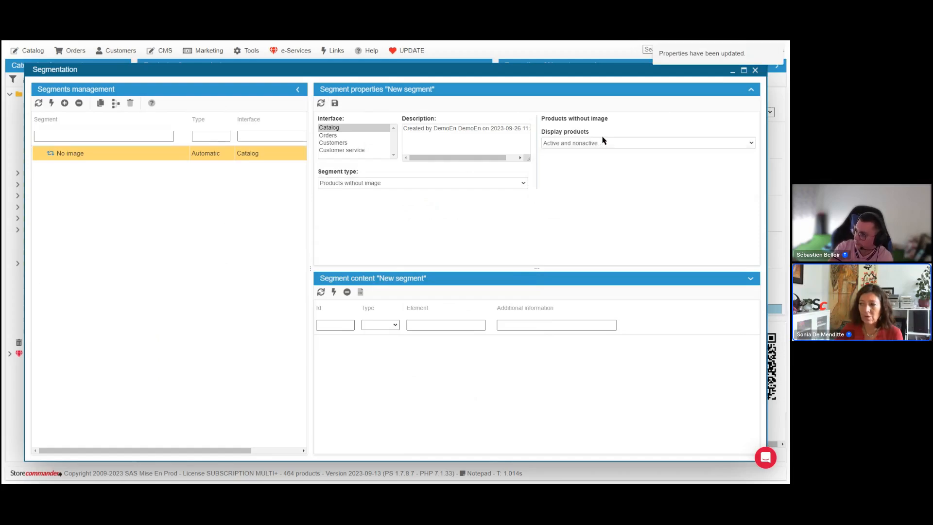
pyautogui.click(755, 71)
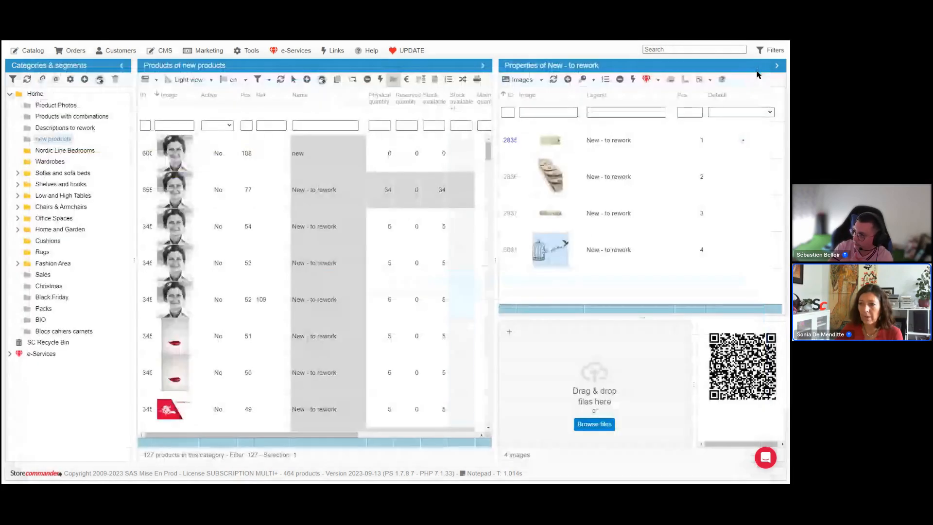
# Step: Refresh the categories and segments tree and open the No image segment to list its products
pyautogui.click(26, 79)
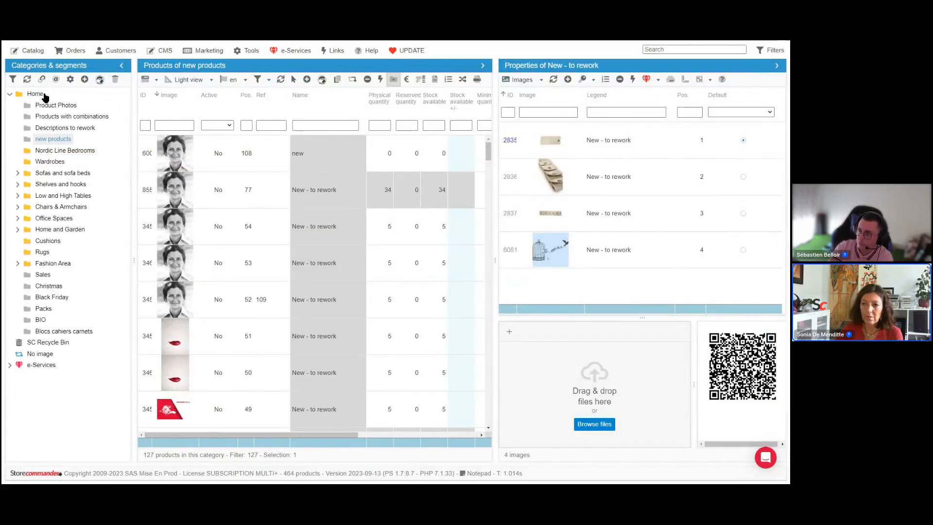
pyautogui.click(41, 355)
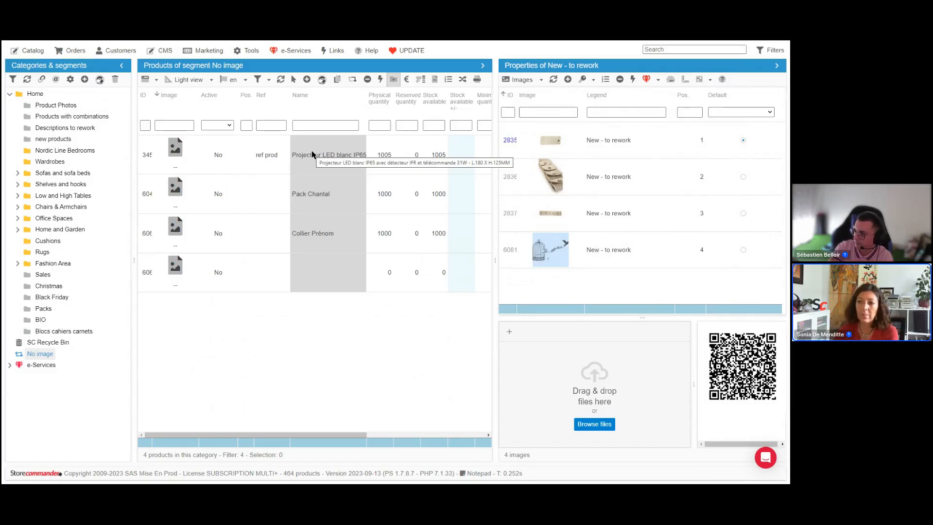
# Step: Upload an image file to the Projecteur LED blanc IP65 product and refresh the segment's product list
pyautogui.click(262, 152)
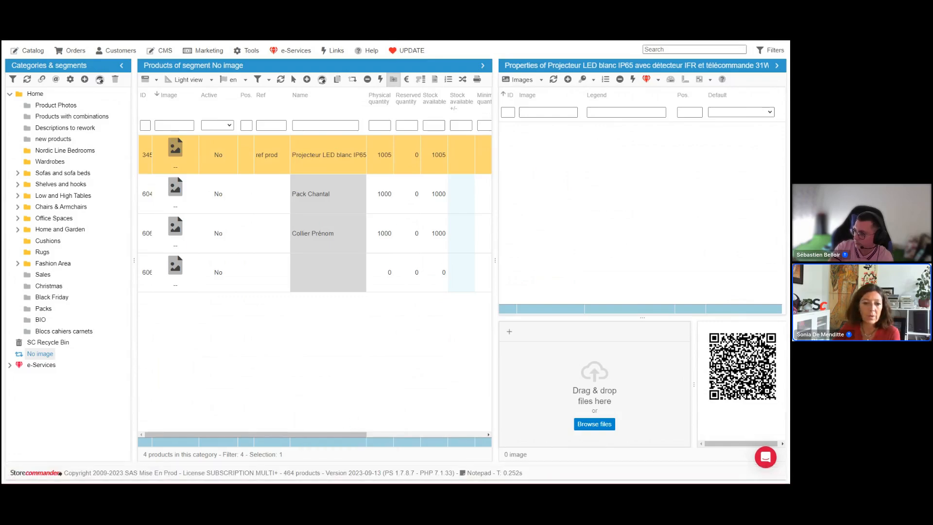
pyautogui.moveTo(155, 388); pyautogui.dragTo(537, 364)
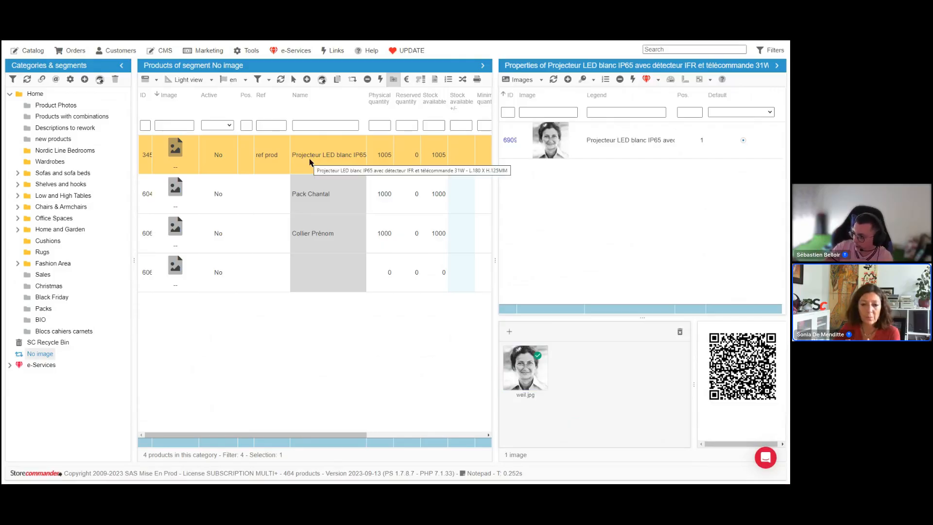
pyautogui.click(281, 80)
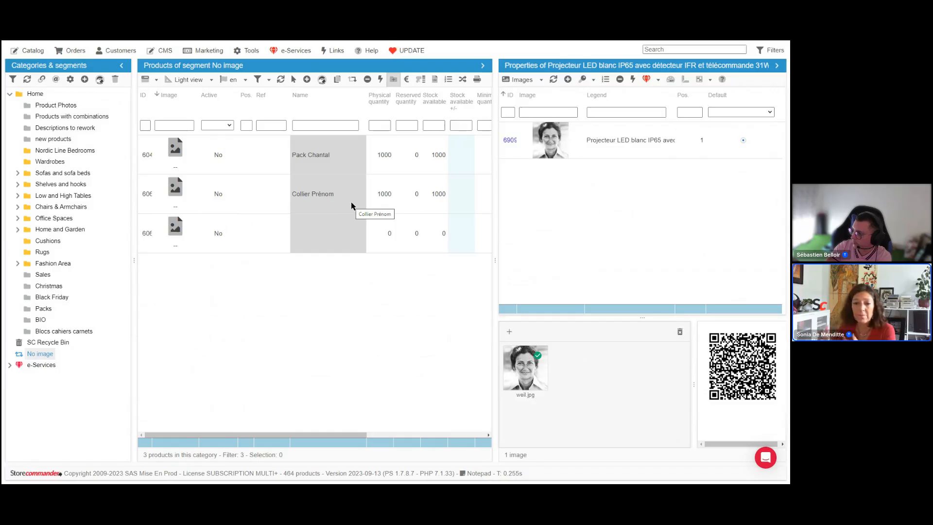
# Step: Browse the Shelves and hooks category's products, then return to the No image segment and select Collier Prénom
pyautogui.click(71, 185)
pyautogui.click(298, 161)
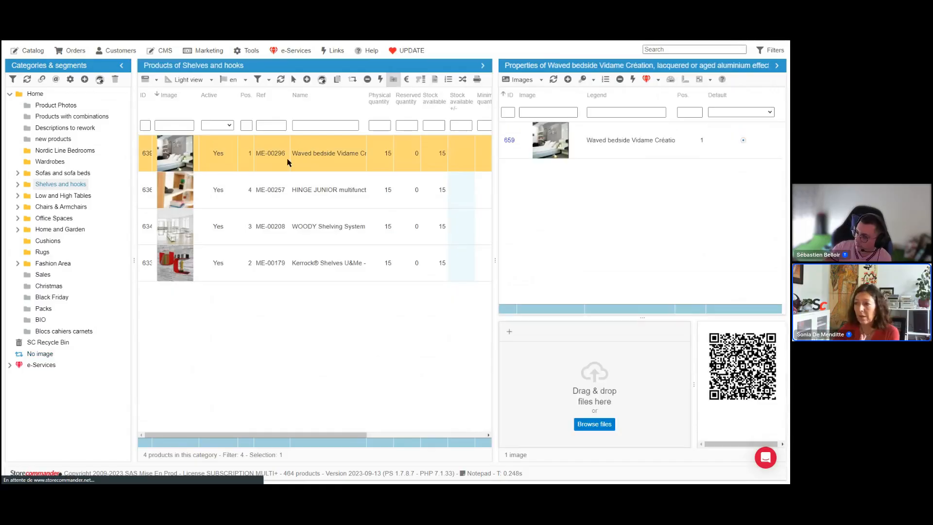
pyautogui.click(631, 147)
pyautogui.click(539, 80)
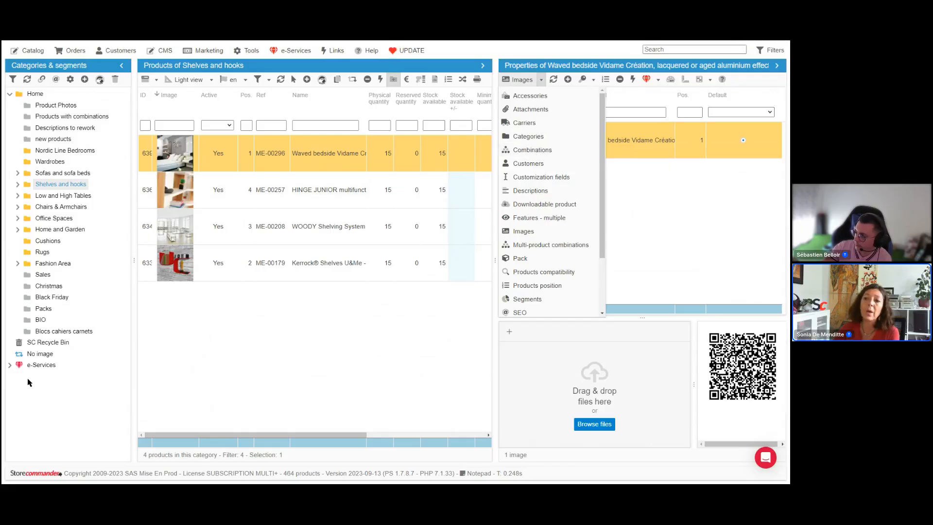
pyautogui.click(45, 354)
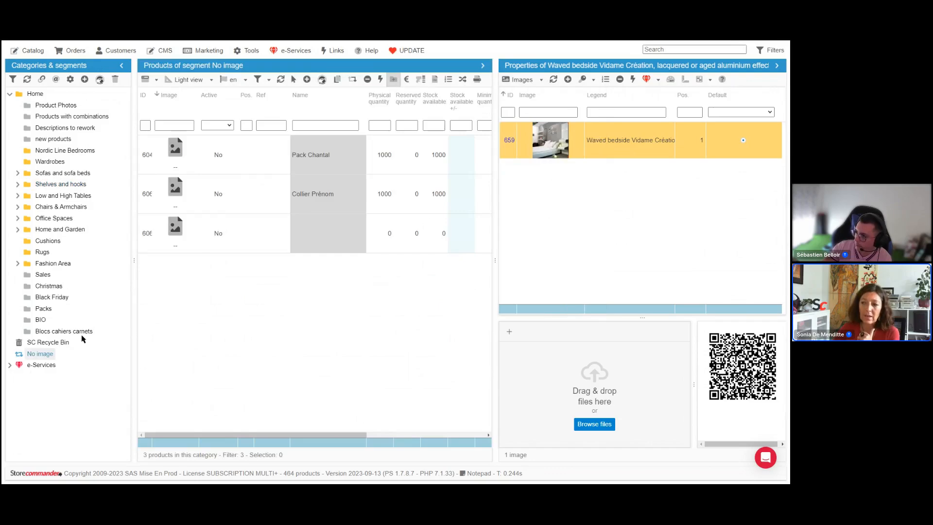
pyautogui.click(301, 194)
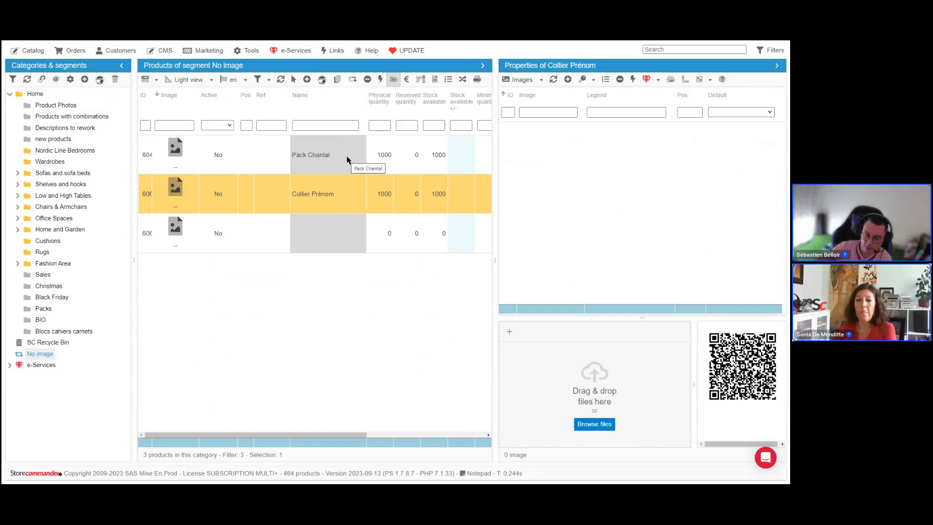
# Step: Open the FixMyPrestashop tool and filter its checks by the control name legen
pyautogui.click(251, 51)
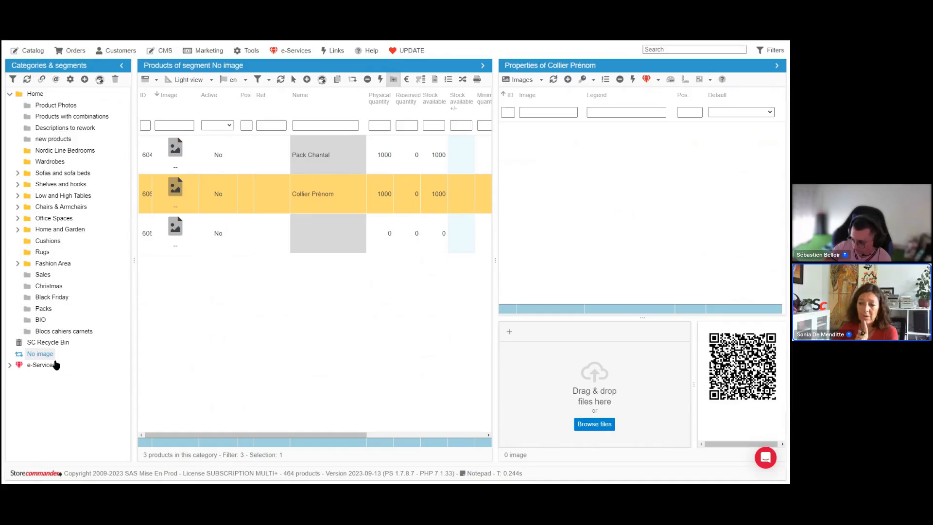
pyautogui.click(252, 53)
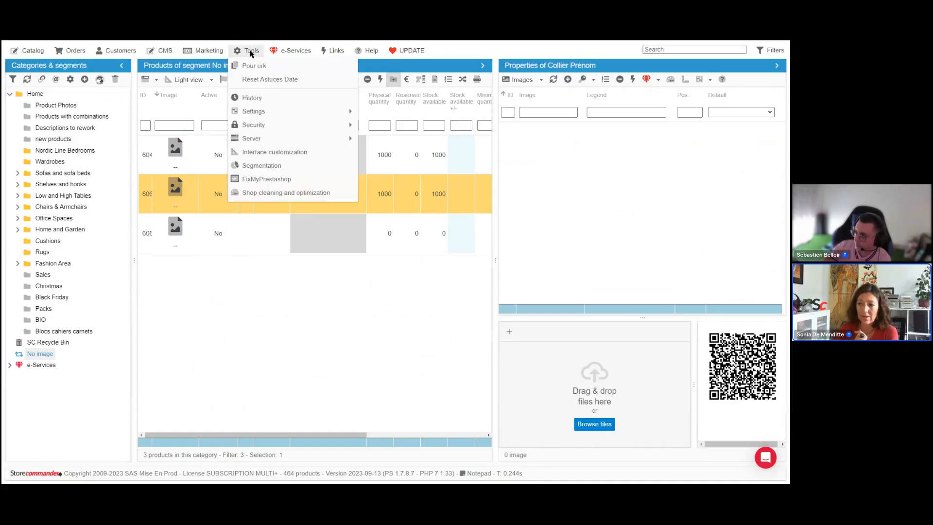
pyautogui.click(275, 183)
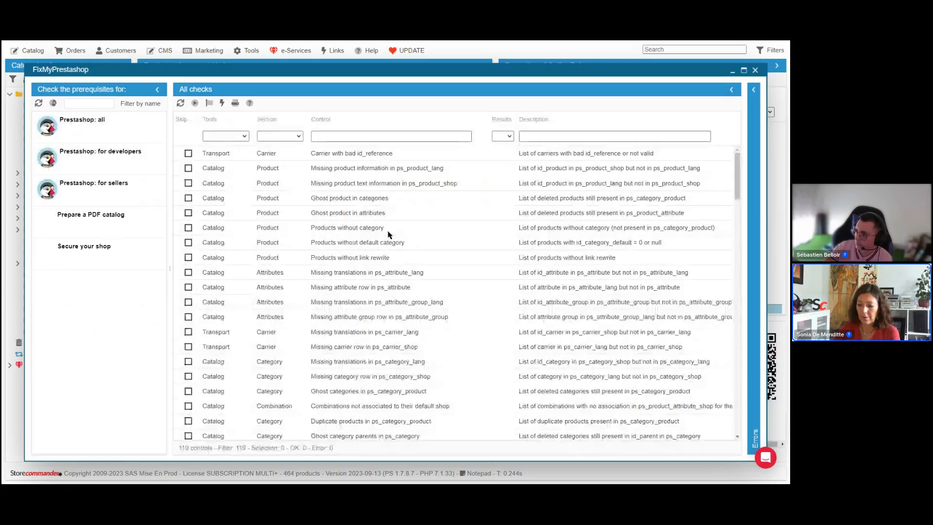
pyautogui.scroll(-1, 371, 348)
pyautogui.scroll(1, 371, 348)
pyautogui.click(408, 137)
pyautogui.write('le')
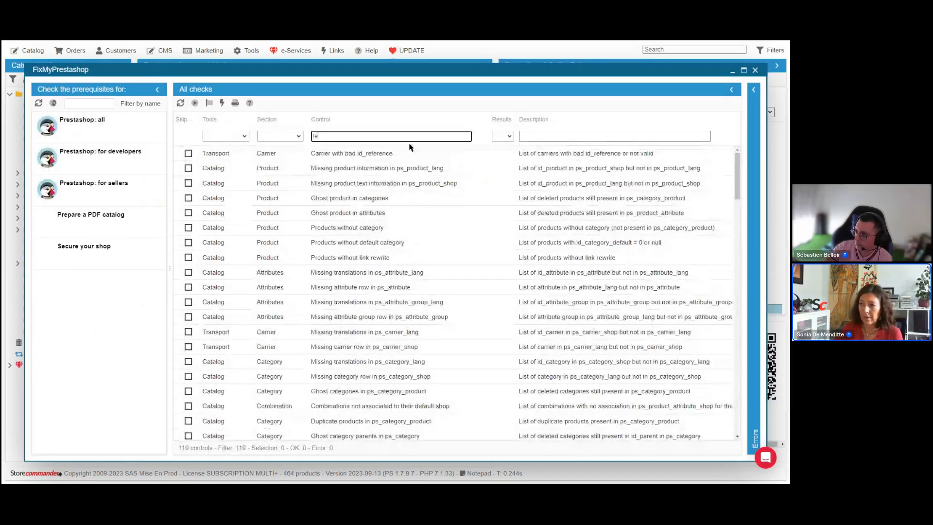
pyautogui.write('gen')
pyautogui.click(403, 153)
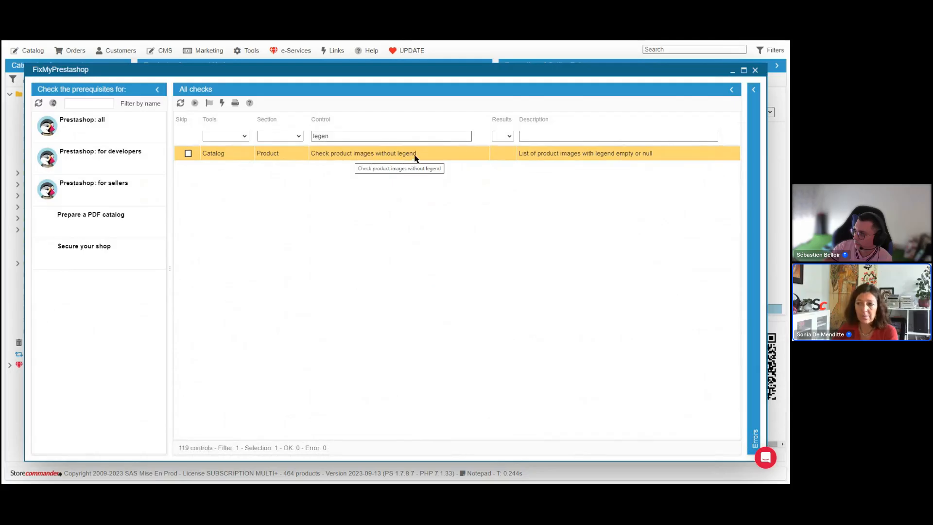
# Step: Run the Check product images without legend scan and review its result list
pyautogui.click(194, 104)
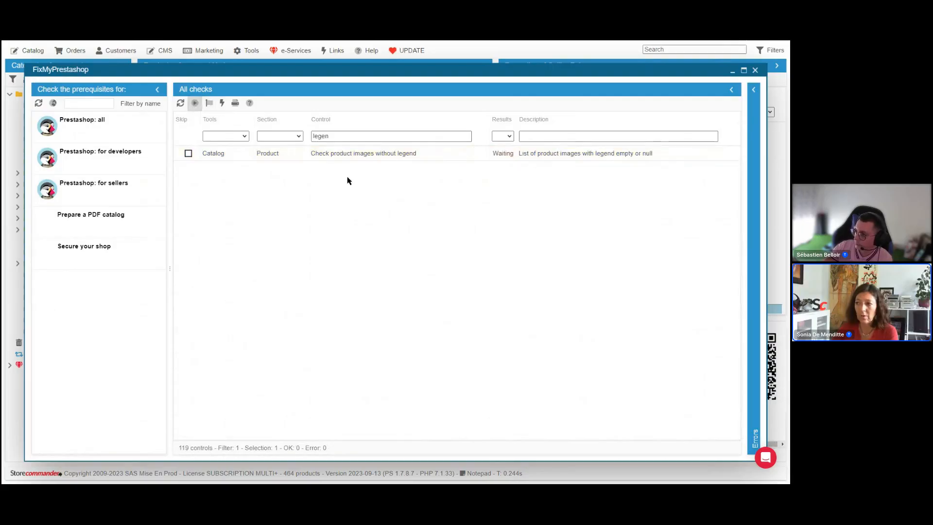
pyautogui.click(386, 154)
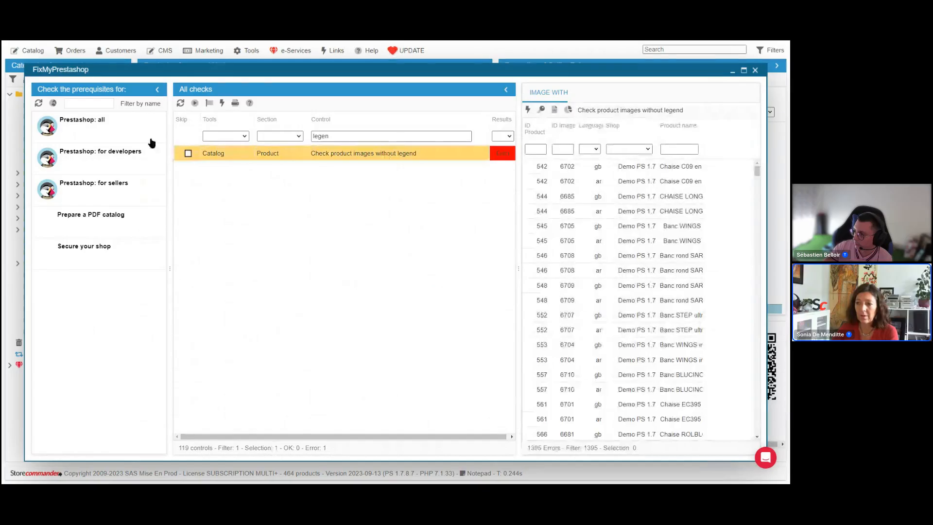
pyautogui.moveTo(159, 126); pyautogui.dragTo(133, 127)
pyautogui.moveTo(517, 198); pyautogui.dragTo(342, 198)
pyautogui.click(427, 166)
pyautogui.scroll(-3, 449, 340)
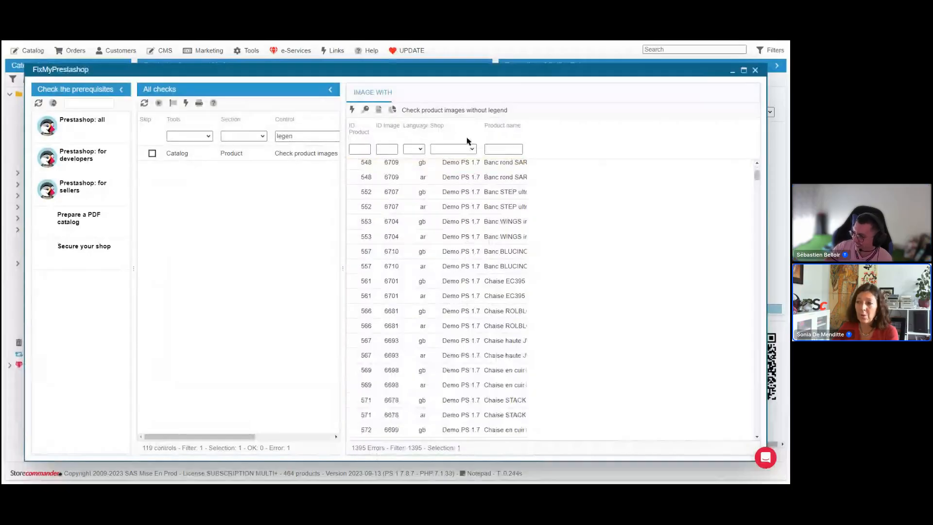
pyautogui.scroll(3, 447, 174)
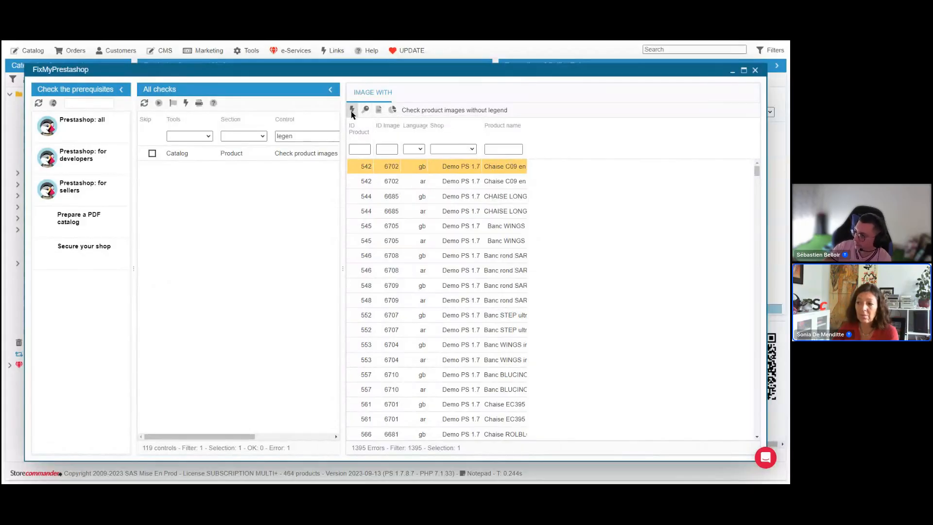
# Step: Select all result lines and export them to the clipboard, then close the quick export window
pyautogui.hotkey('ctrl', 'a')
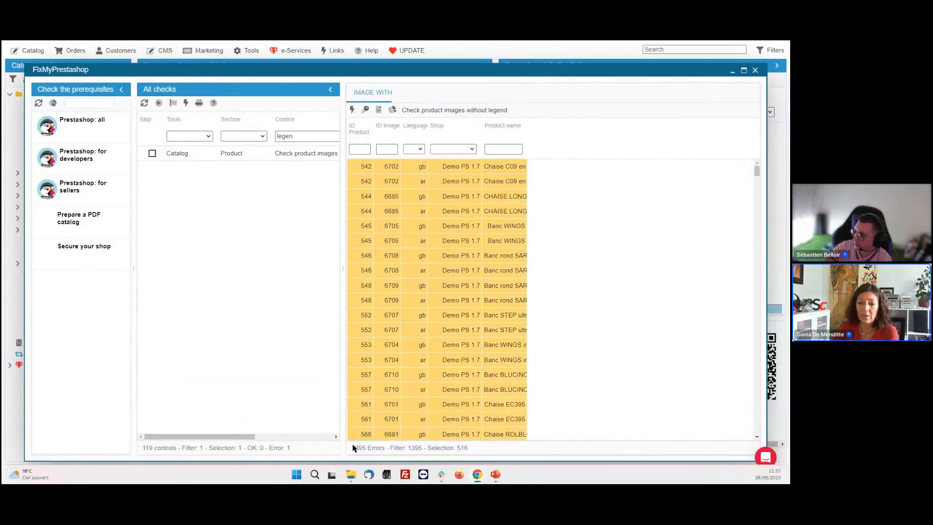
pyautogui.click(379, 109)
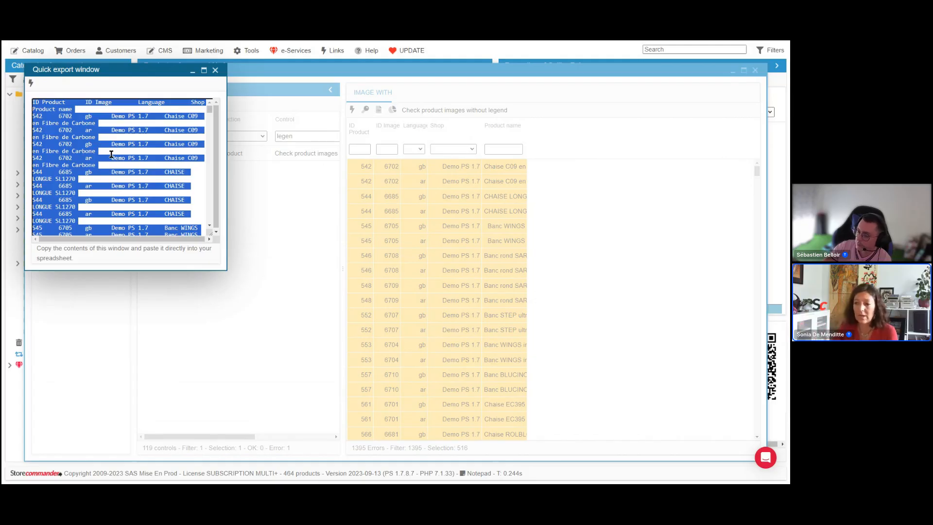
pyautogui.click(215, 71)
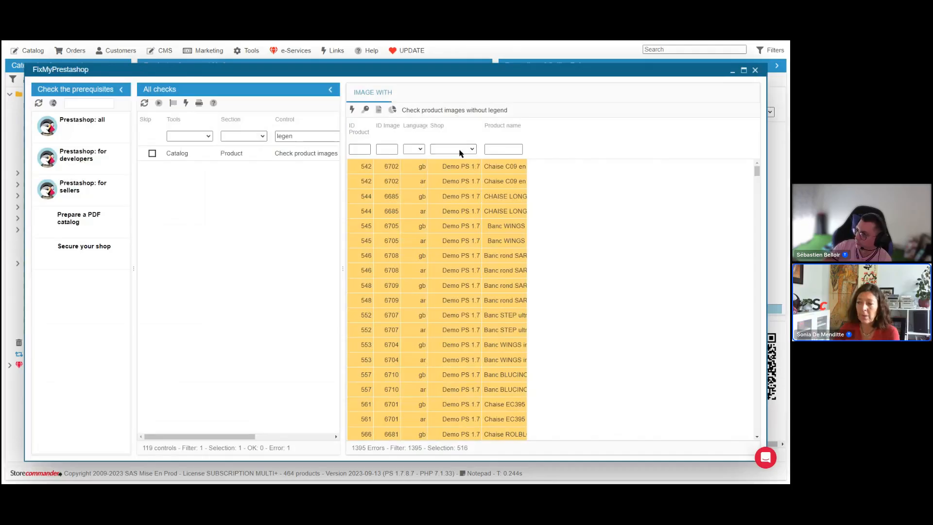
# Step: Add the result lines to a new manual segment with the default name and open that segment
pyautogui.click(393, 113)
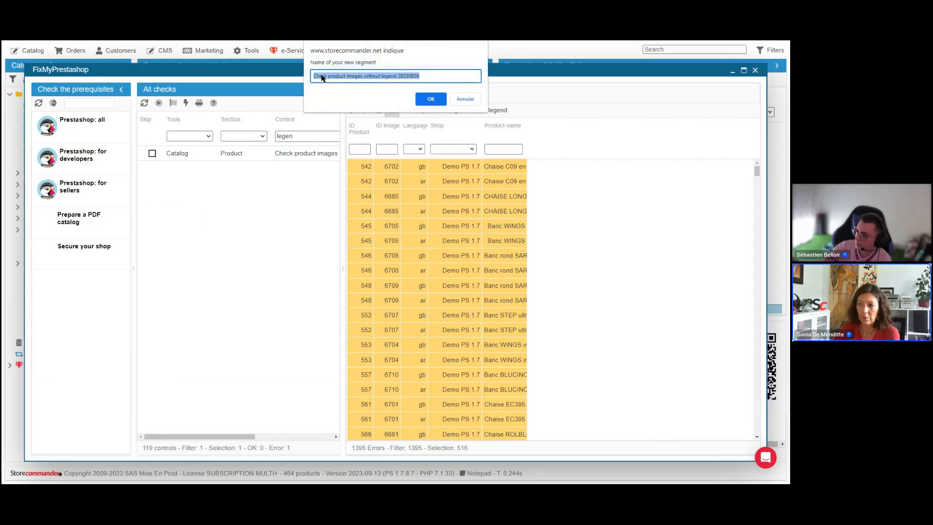
pyautogui.click(435, 99)
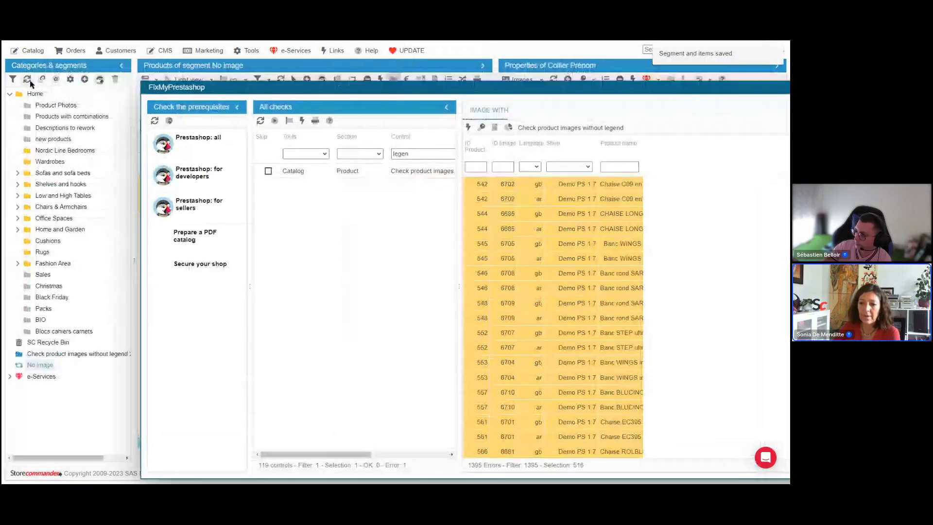
pyautogui.click(62, 355)
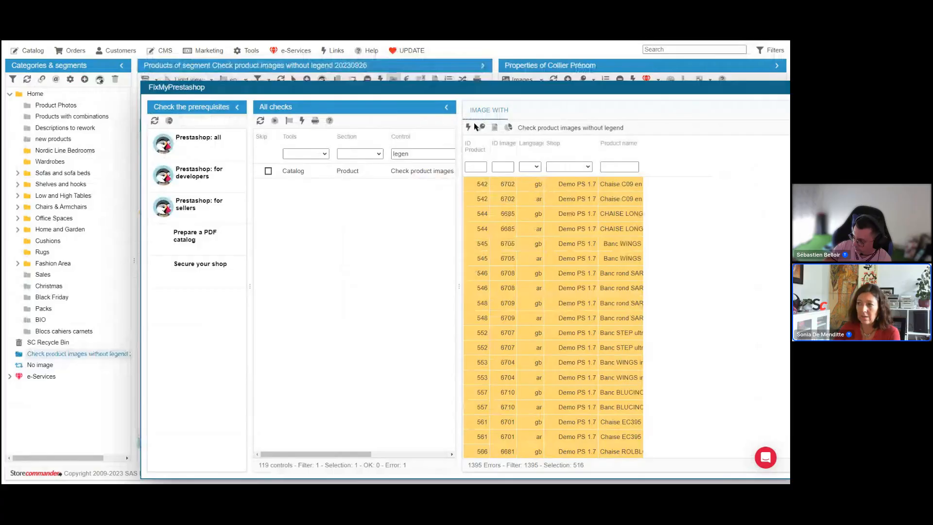
# Step: Inspect the first product's images in the new segment beside the FixMyPrestashop window
pyautogui.moveTo(483, 98); pyautogui.dragTo(492, 199)
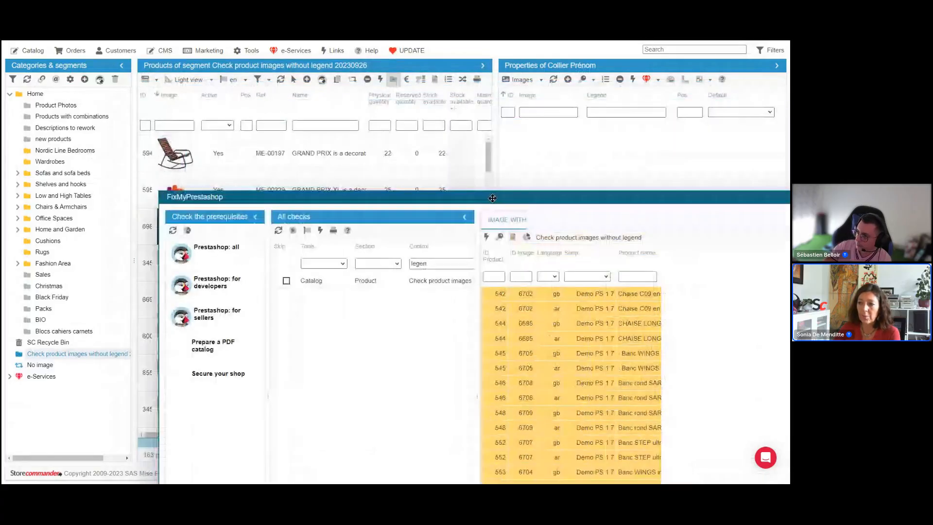
pyautogui.click(288, 156)
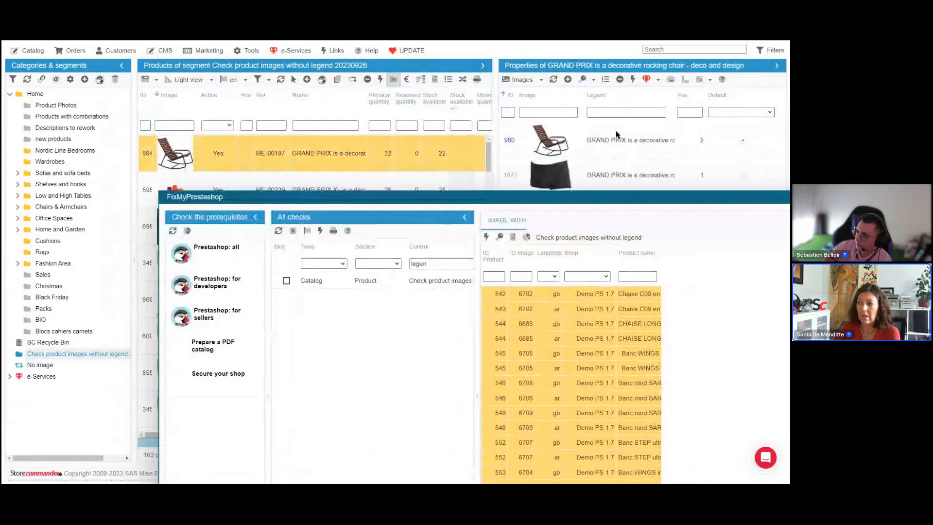
pyautogui.moveTo(610, 198); pyautogui.dragTo(557, 232)
pyautogui.click(625, 136)
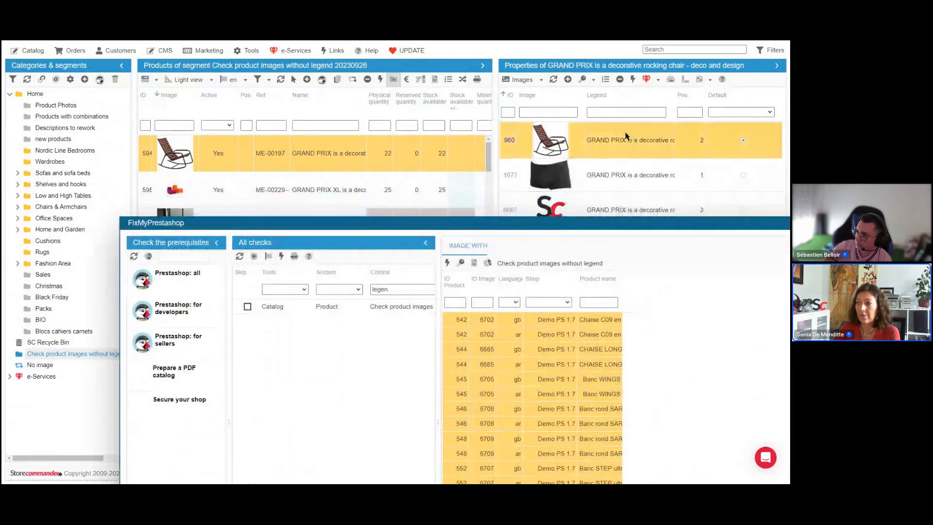
# Step: Examine the language options of the results filter and the product grid
pyautogui.click(515, 303)
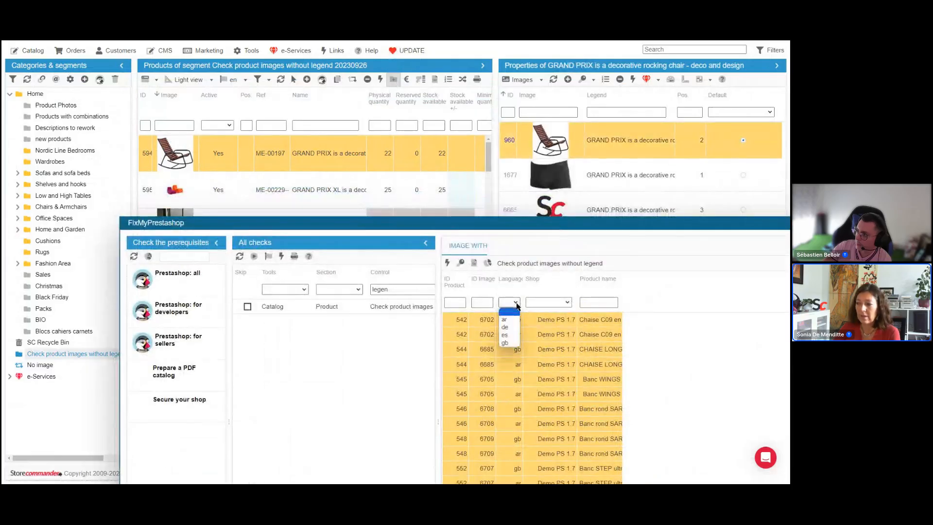
pyautogui.click(517, 323)
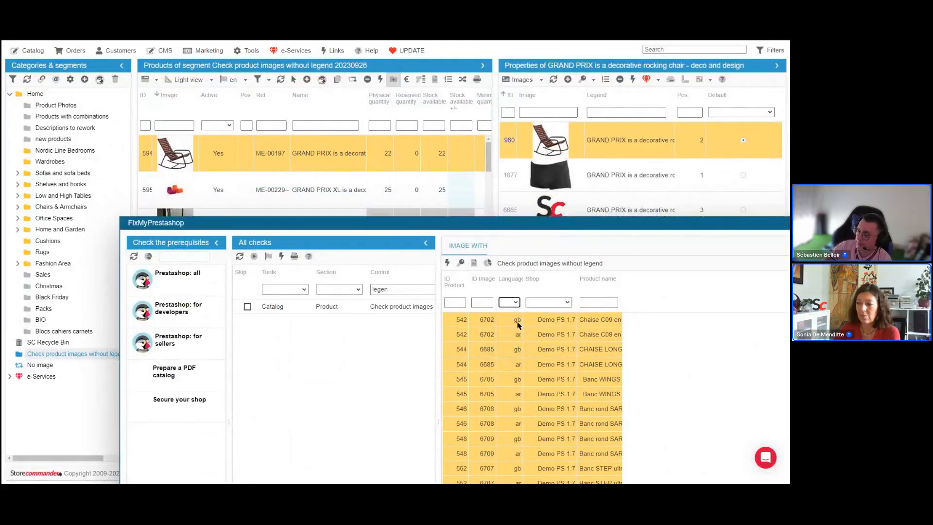
pyautogui.click(518, 322)
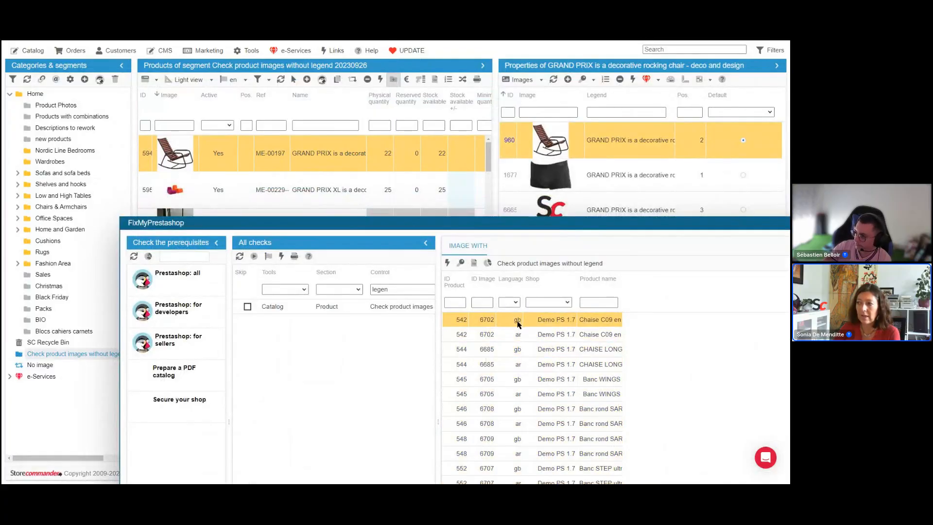
pyautogui.click(245, 81)
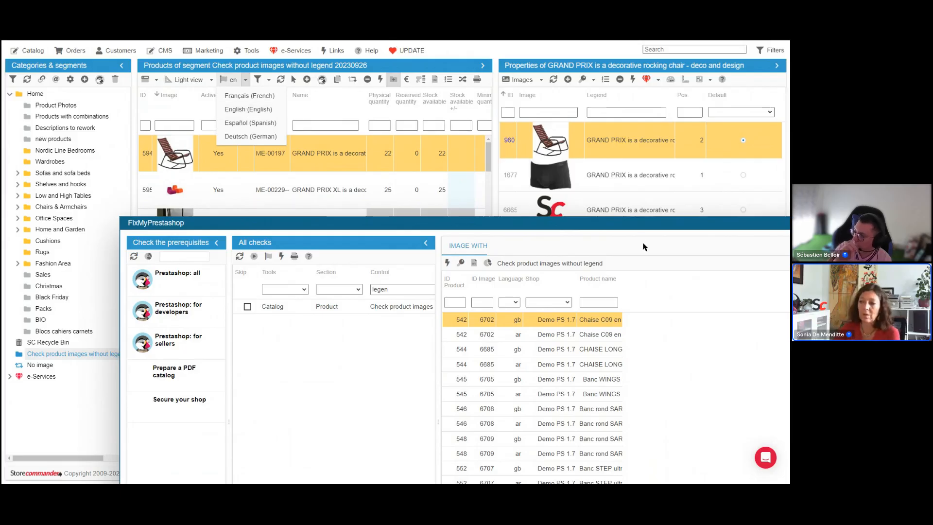
pyautogui.moveTo(633, 221); pyautogui.dragTo(609, 121)
# Step: Apply the results toolbar fix actions to the selected images without legend
pyautogui.click(424, 165)
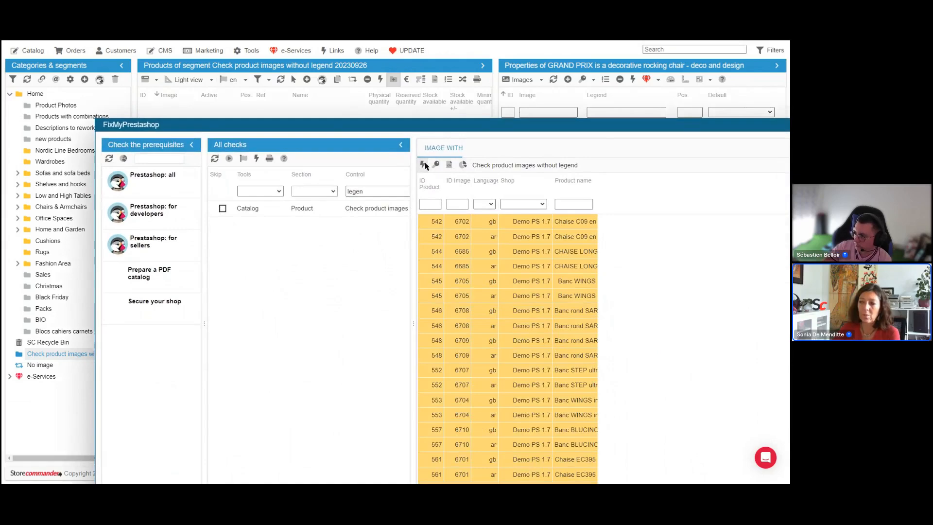
pyautogui.click(436, 164)
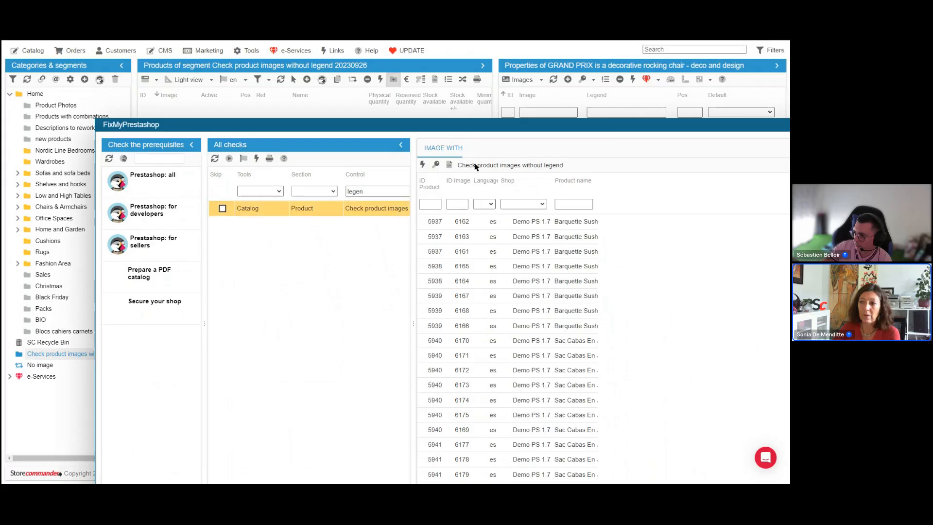
pyautogui.moveTo(489, 129); pyautogui.dragTo(494, 85)
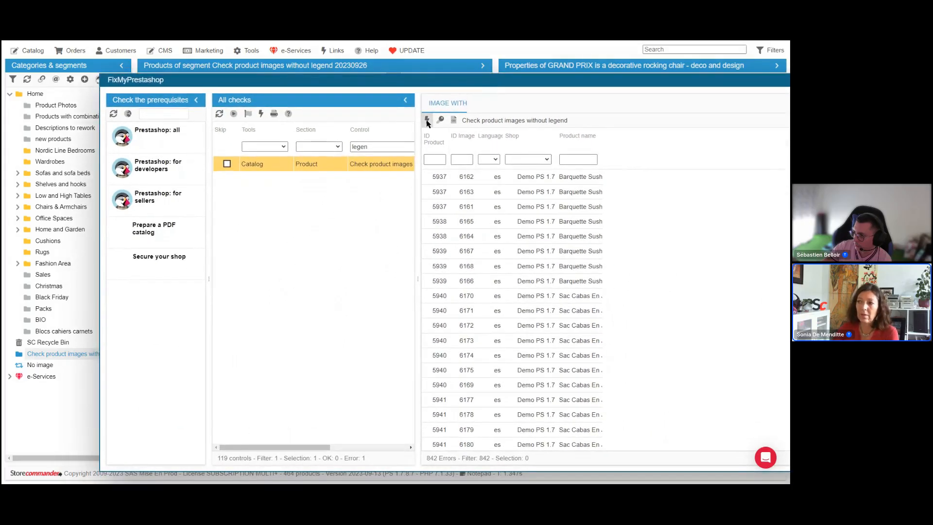
pyautogui.click(440, 120)
pyautogui.click(441, 120)
# Step: Review the remaining legend results and close the FixMyPrestashop window
pyautogui.click(402, 168)
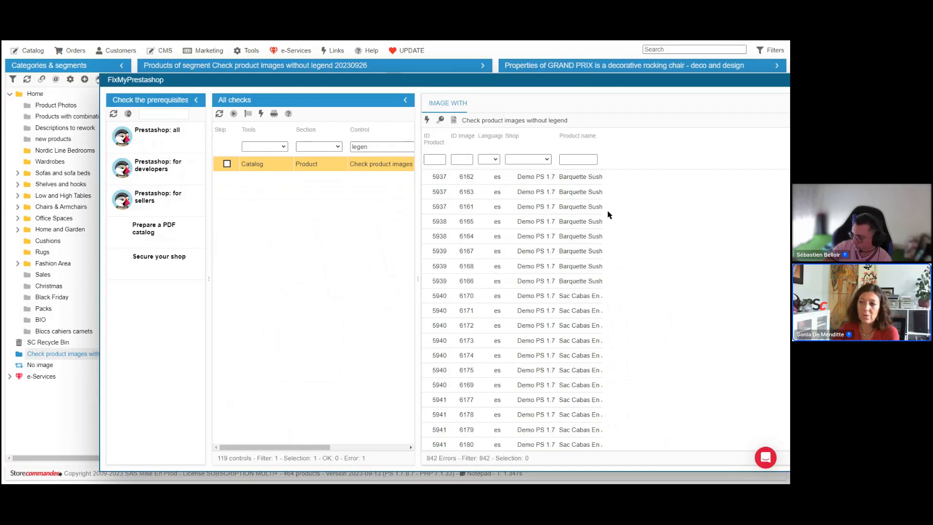
pyautogui.click(564, 182)
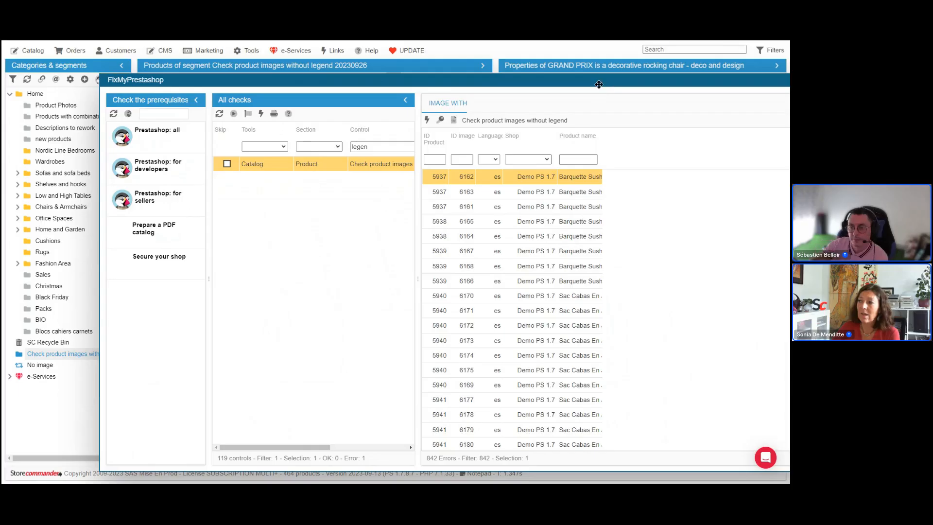
pyautogui.moveTo(598, 85); pyautogui.dragTo(507, 97)
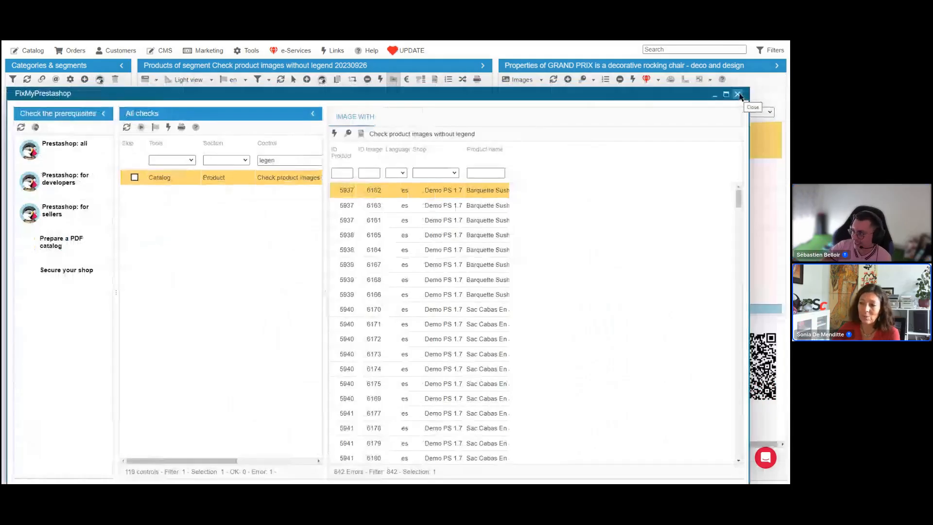
pyautogui.click(738, 95)
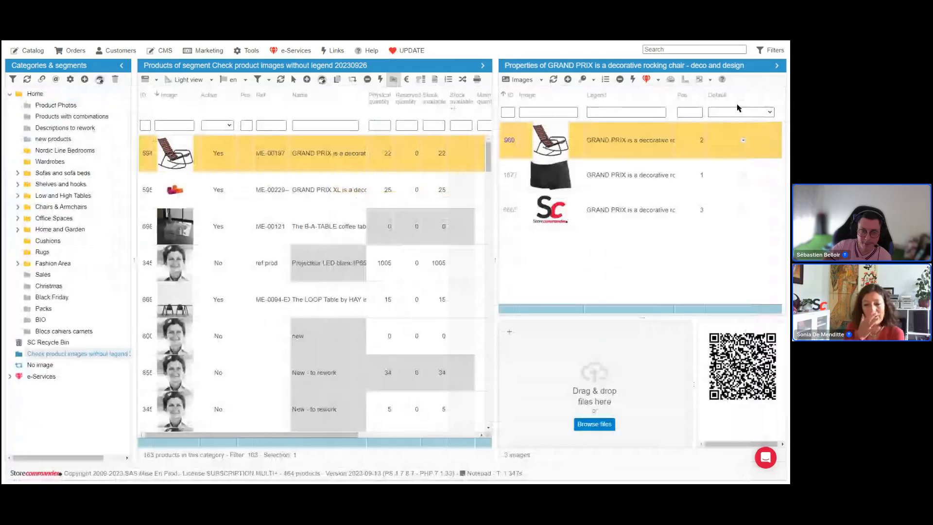
# Step: Select the GRAND PRIX XL product in the new segment and switch to the presentation slides
pyautogui.click(341, 194)
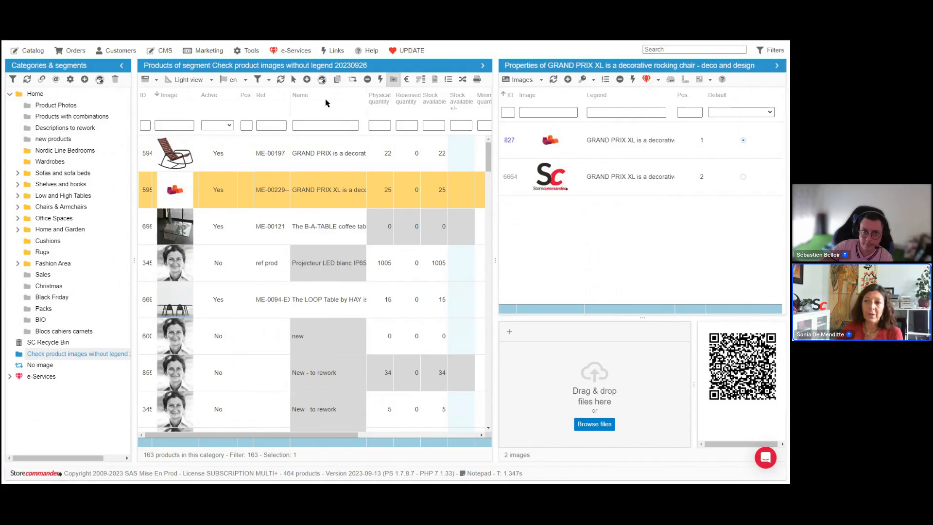
pyautogui.click(252, 50)
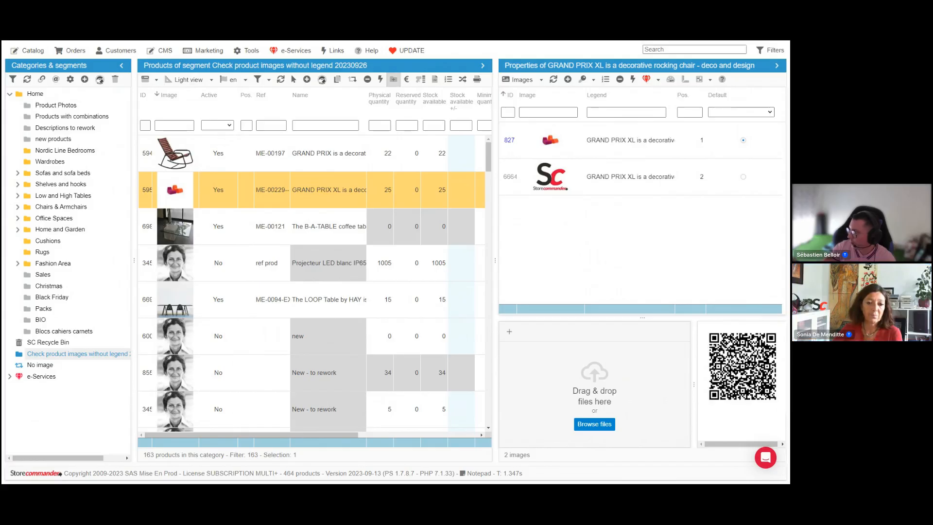
pyautogui.hotkey('alt', 'Tab')
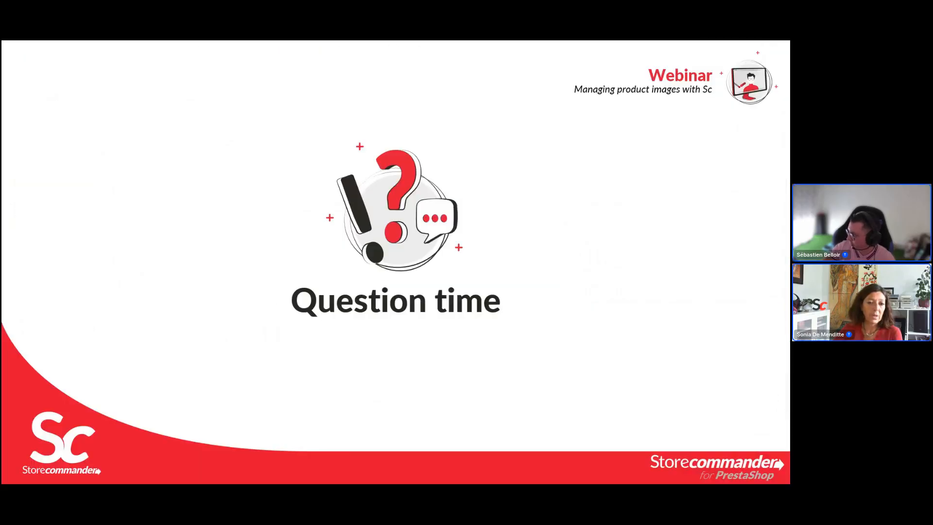